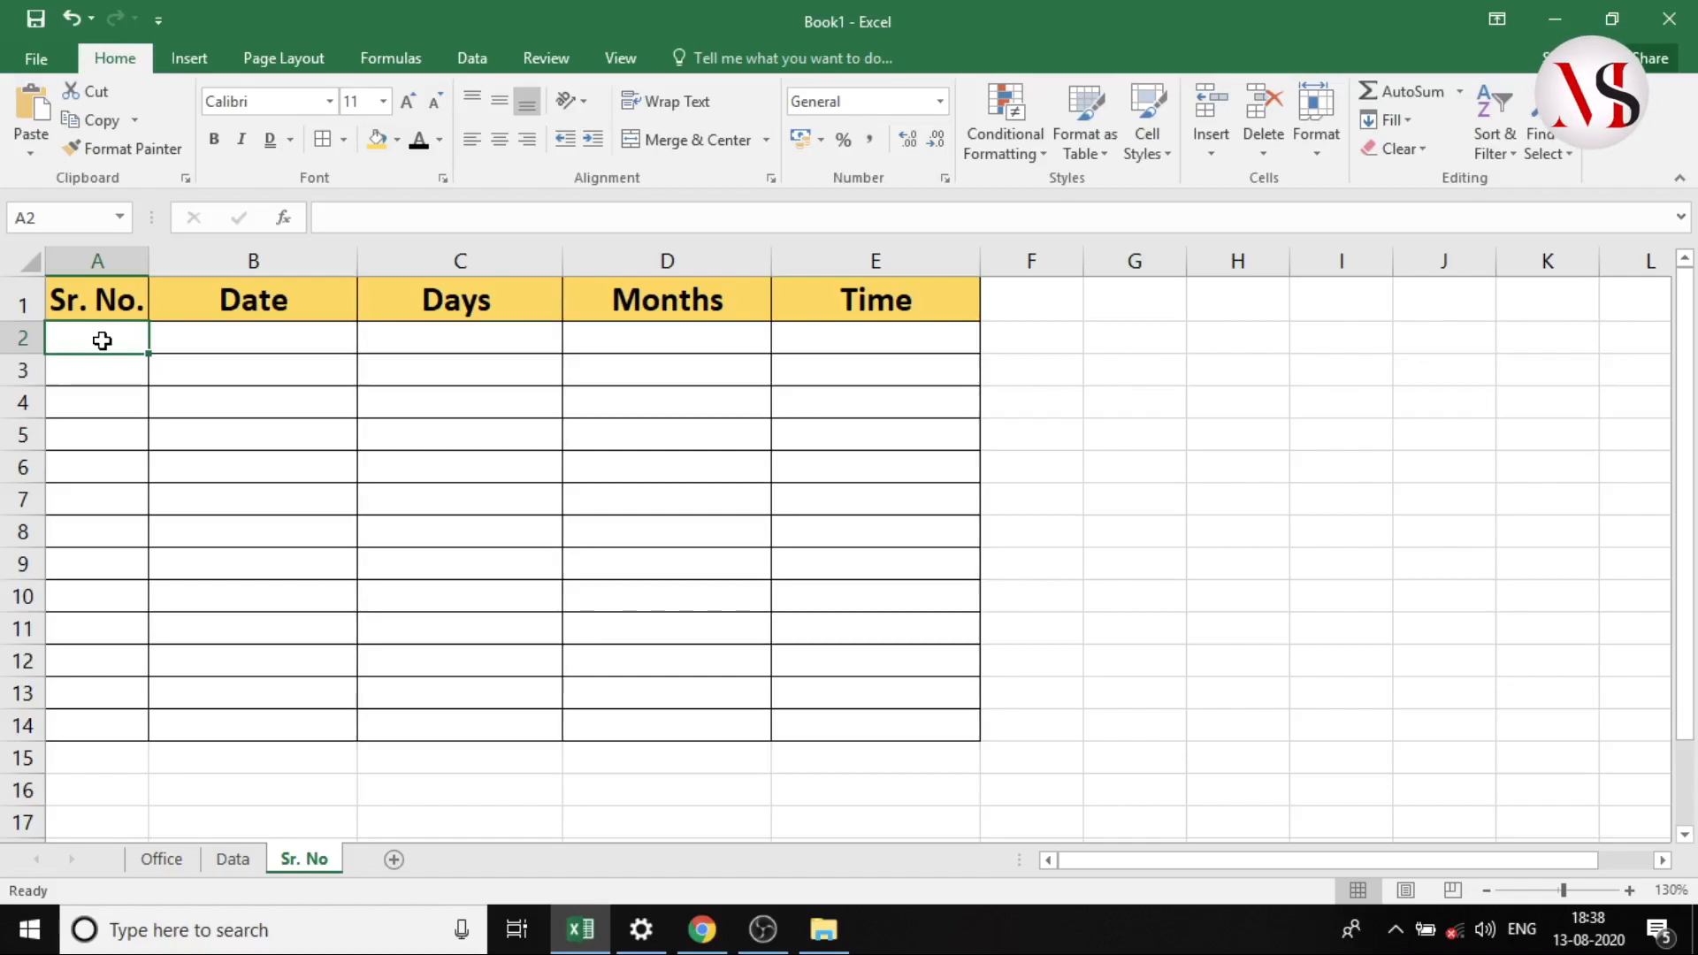
- Enter 1 in A2 and 2 in A3, and fill the number series down the Sr. No. column to row 13
type("1")
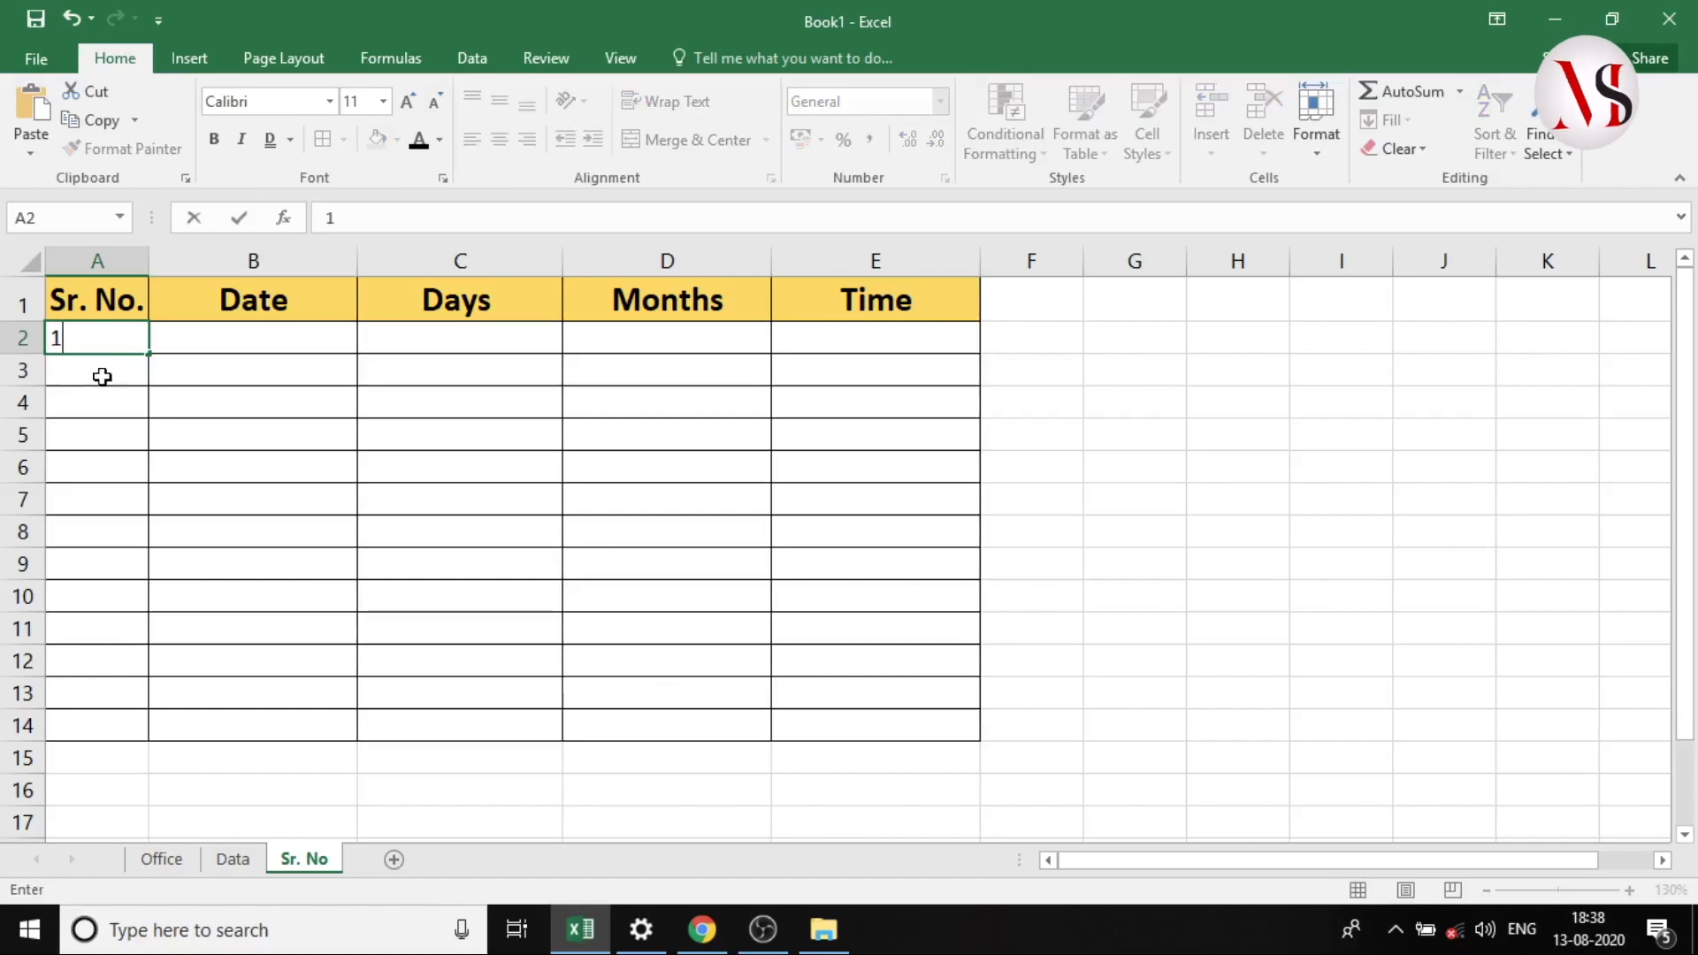
left_click(103, 377)
type("2")
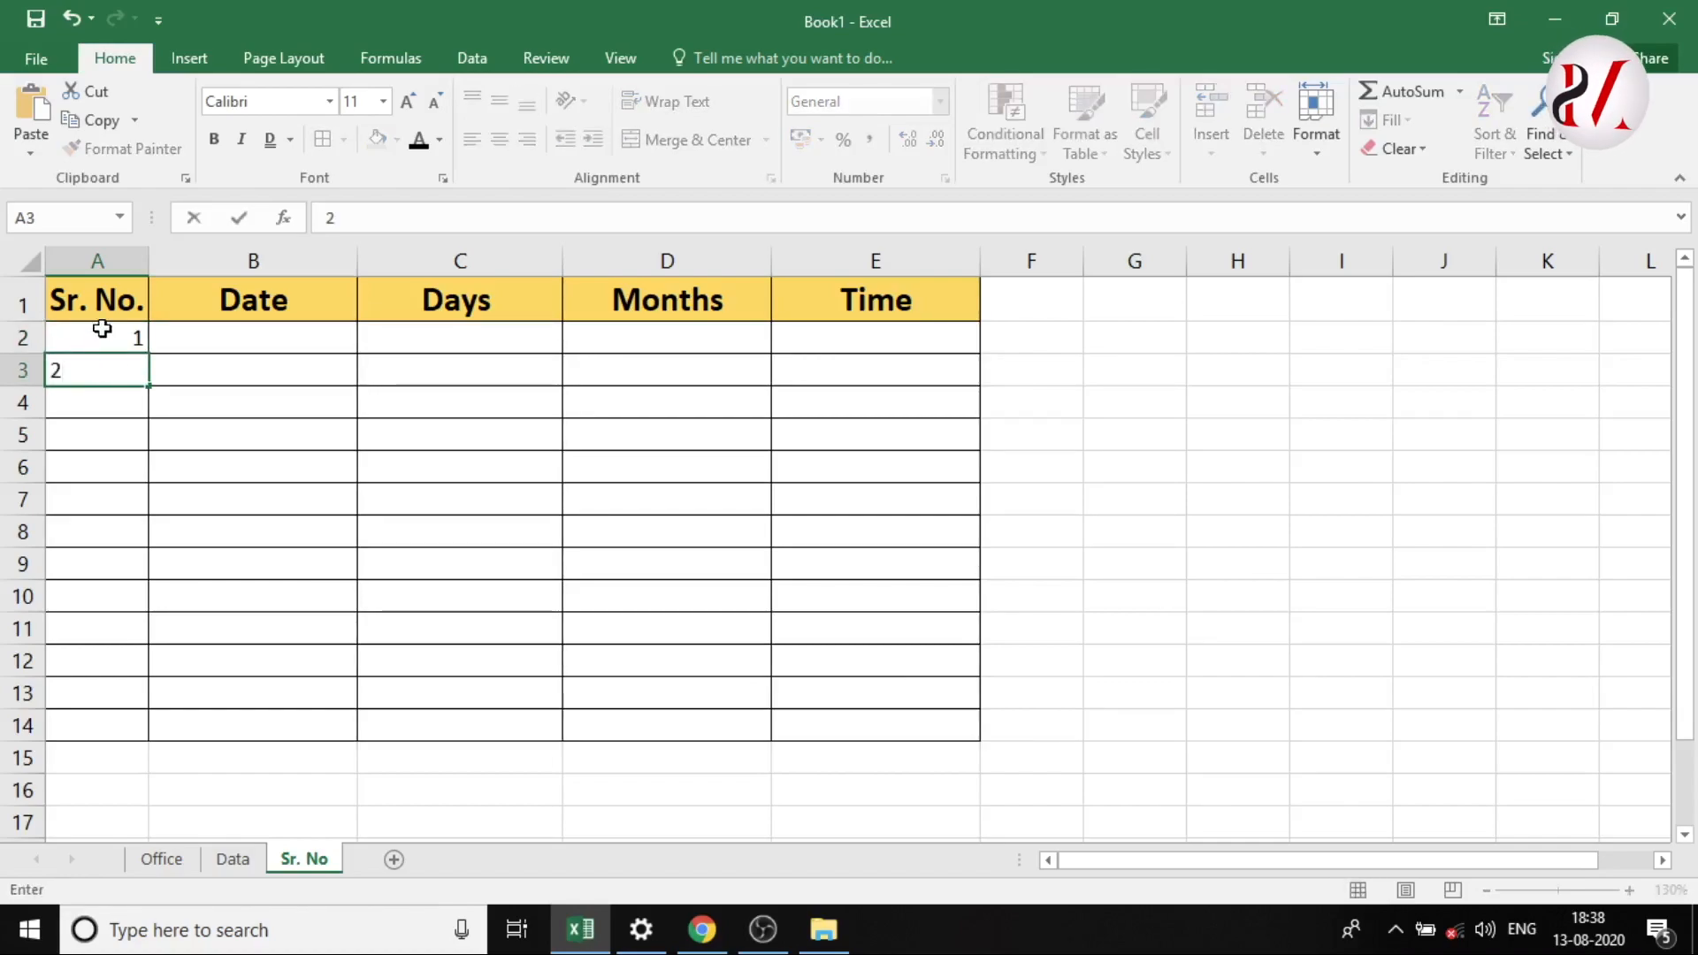
left_click(102, 335)
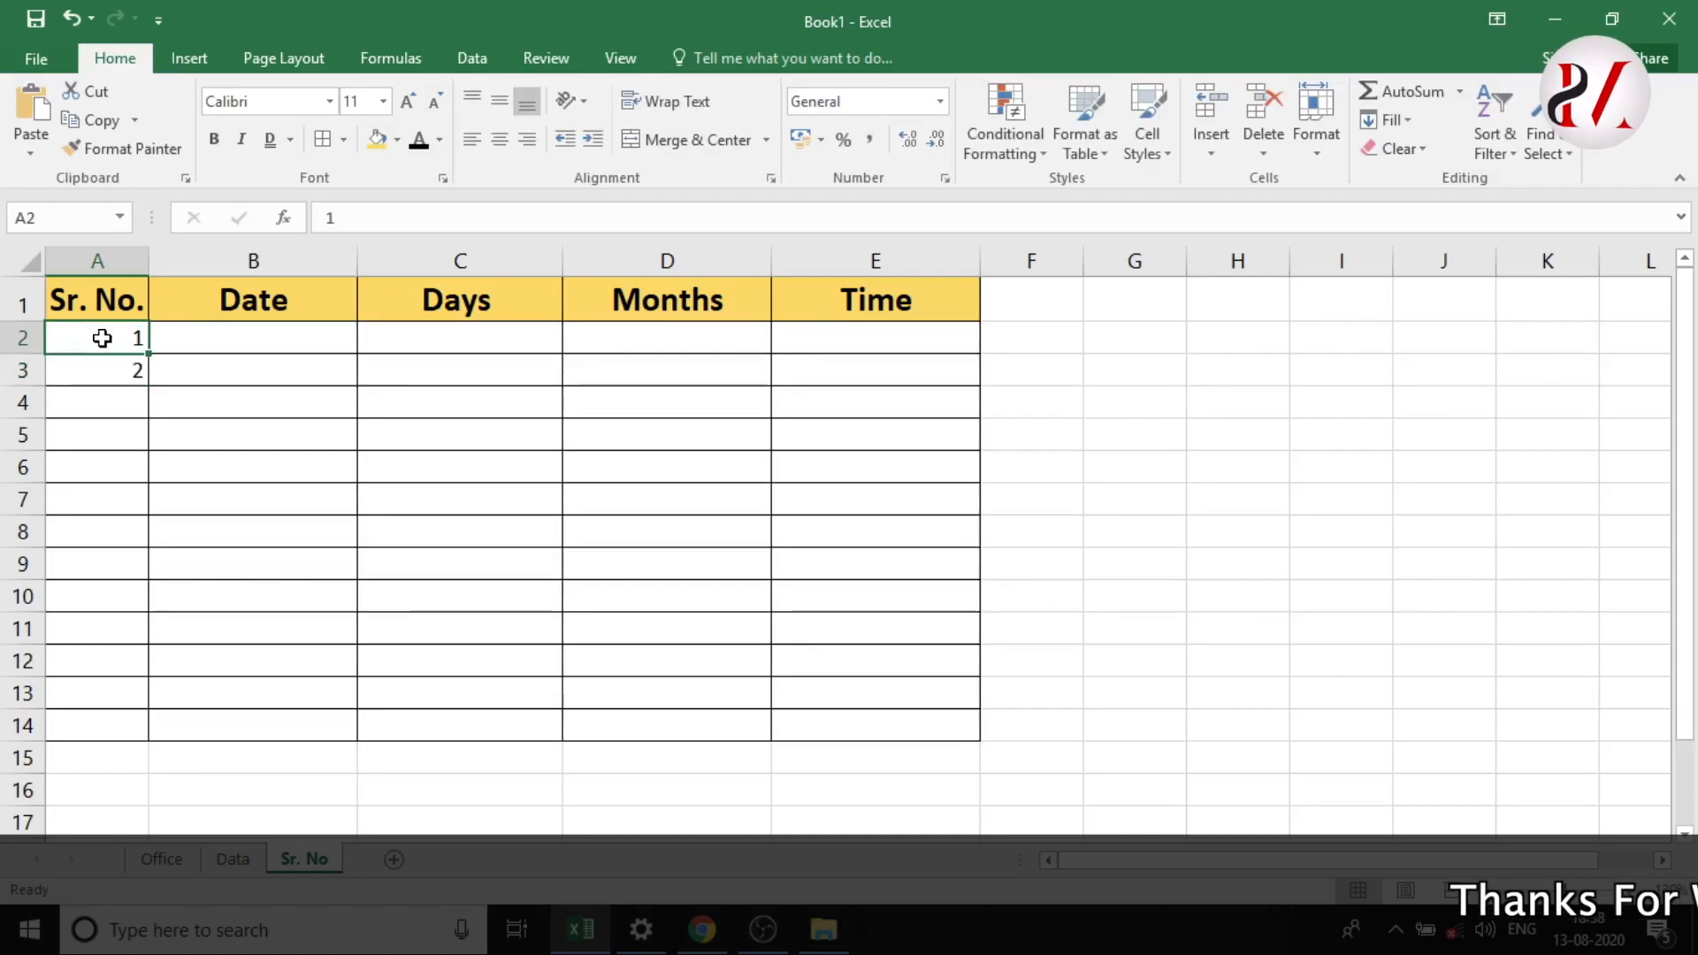
left_click_drag(101, 337, 105, 378)
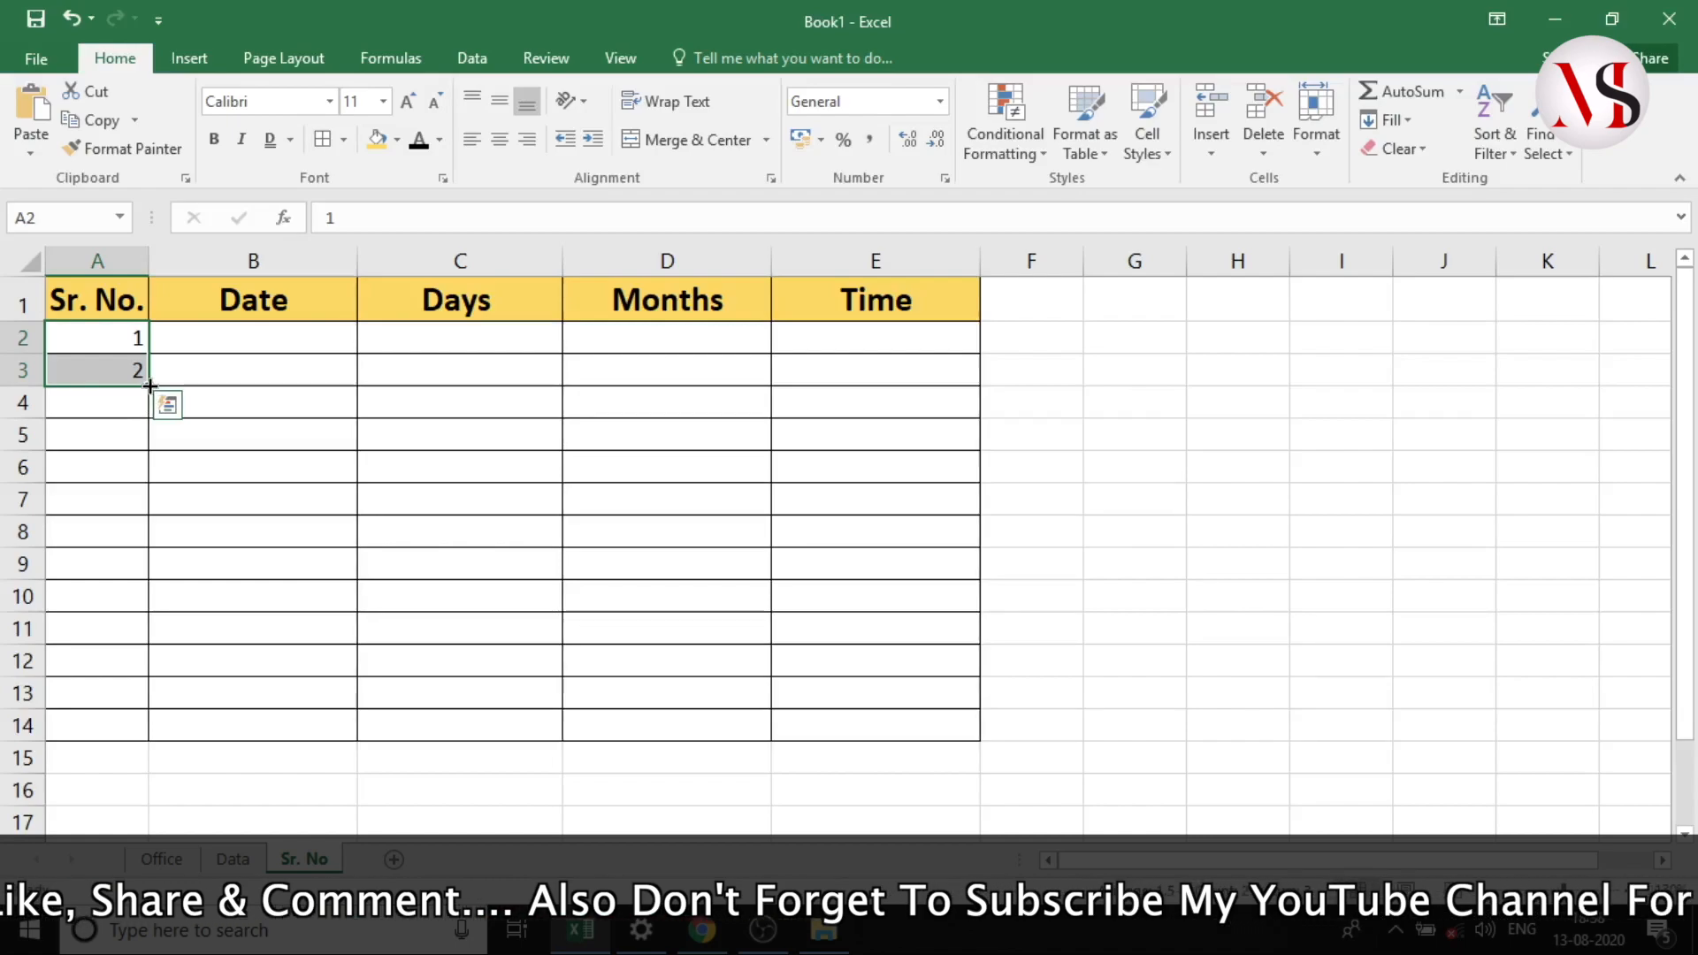
left_click_drag(149, 389, 134, 694)
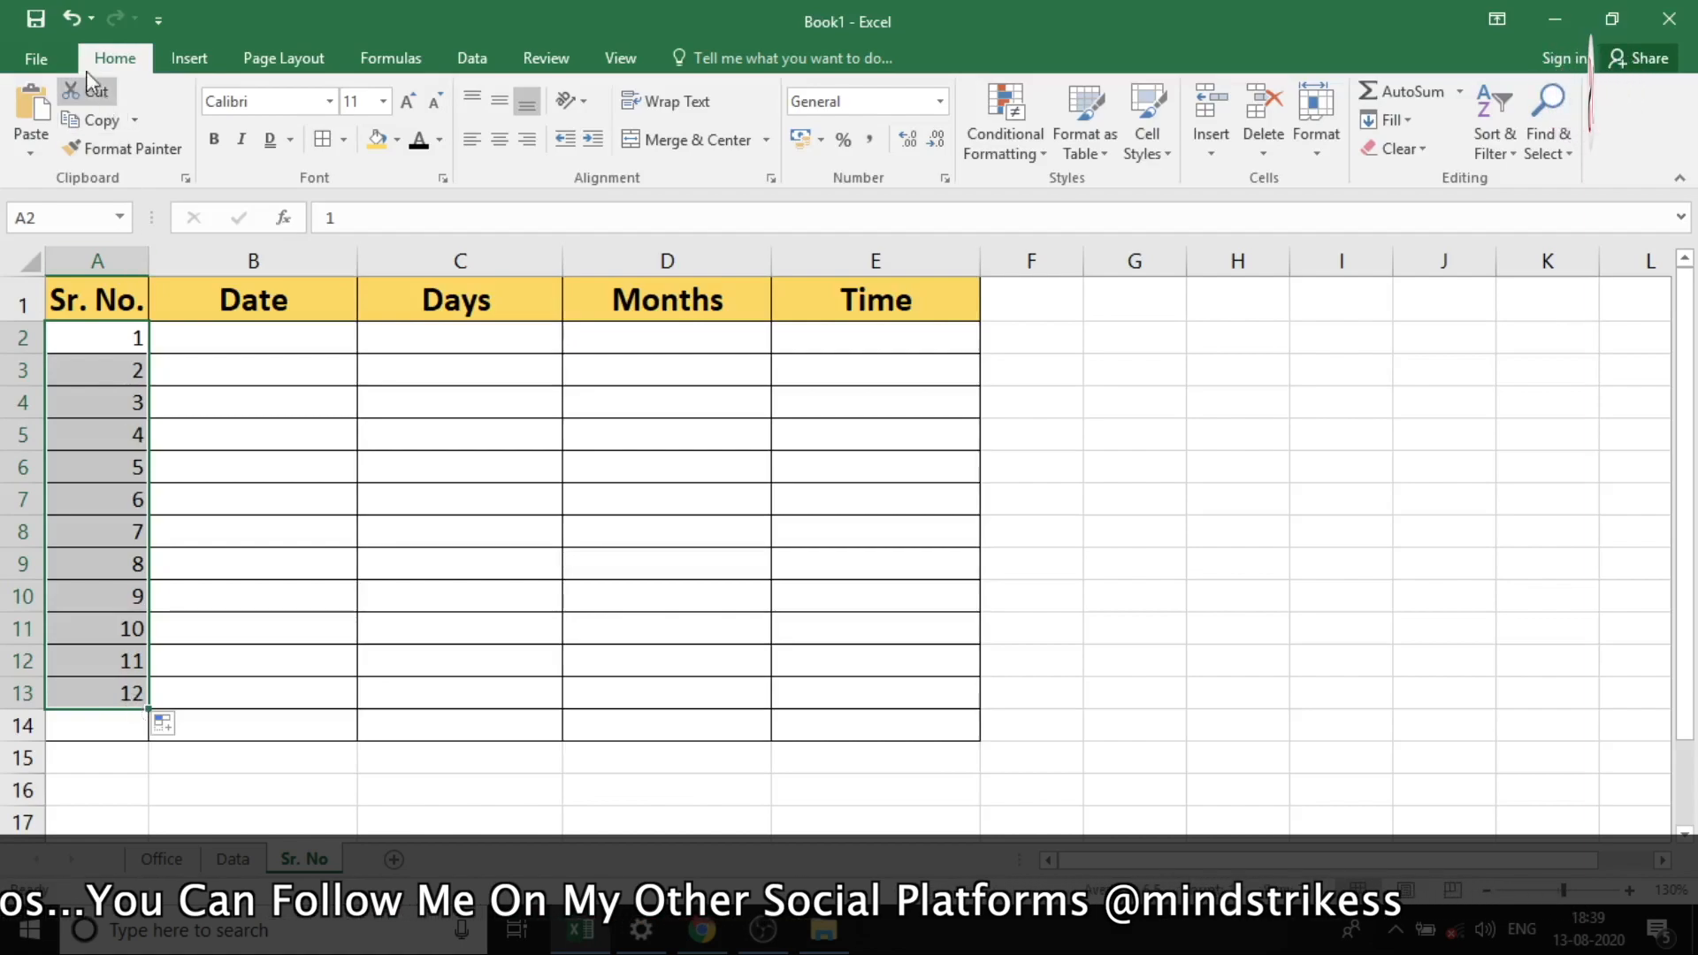
- Remove the filled serial numbers from A2:A13
left_click(71, 18)
key("Delete")
left_click(122, 341)
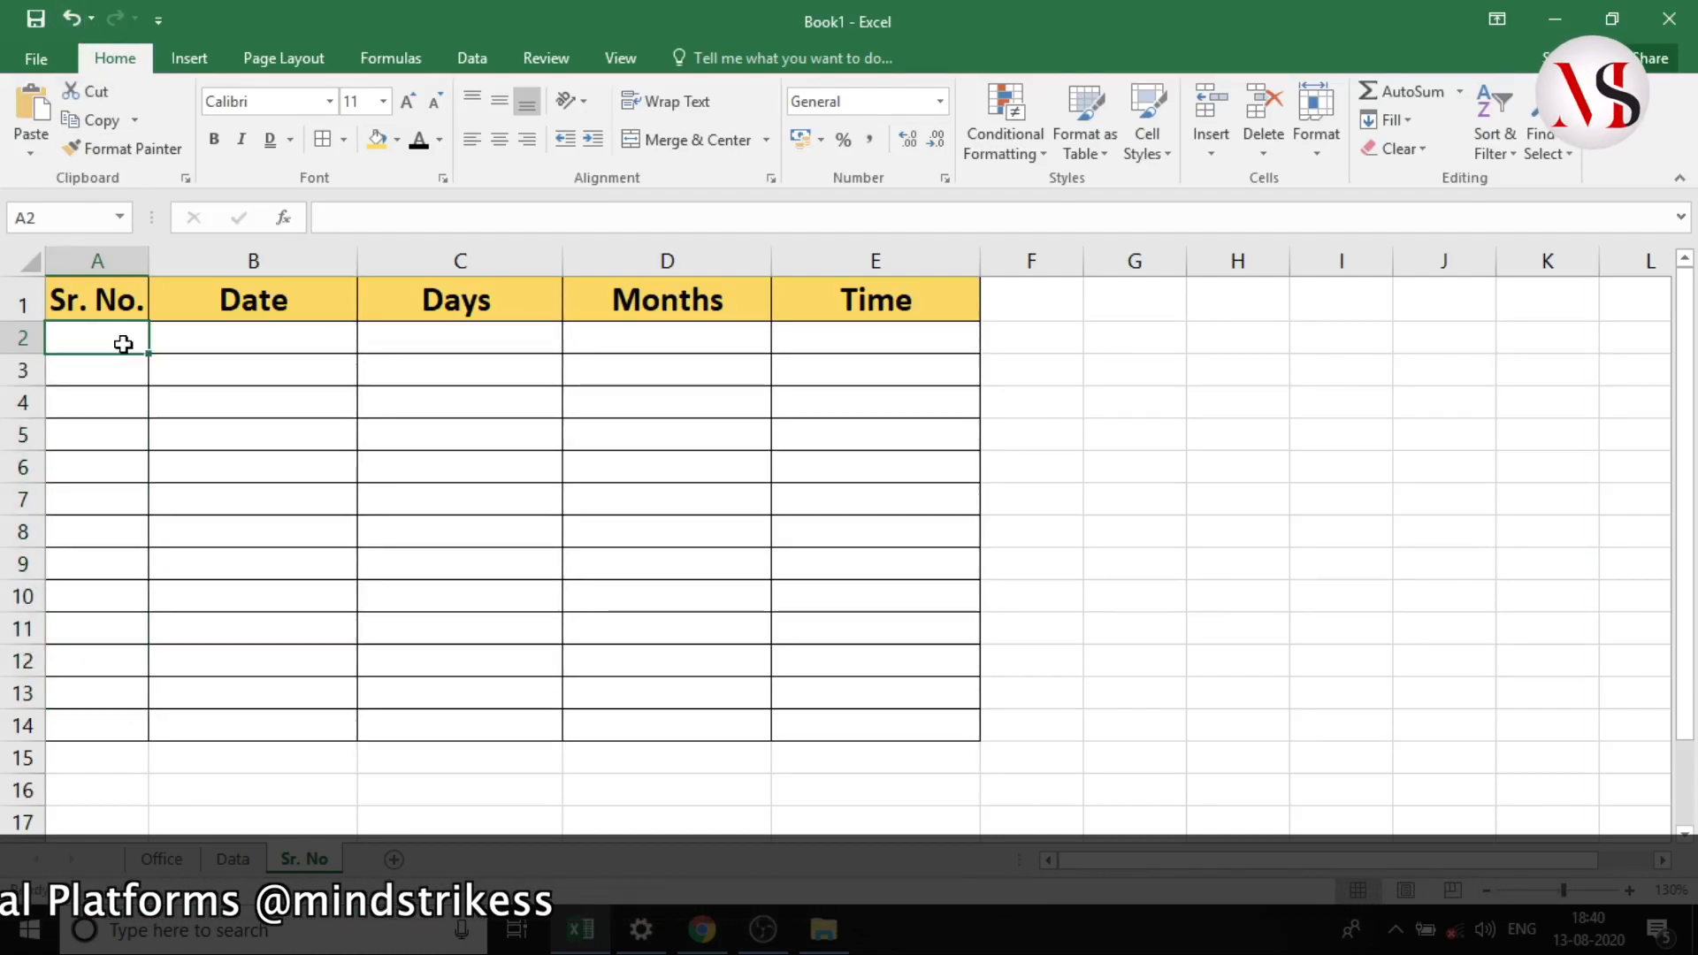
- Enter 1 in A2 and 2 in A3, and clear A3 again so only the first number is kept
type("1")
left_click(133, 369)
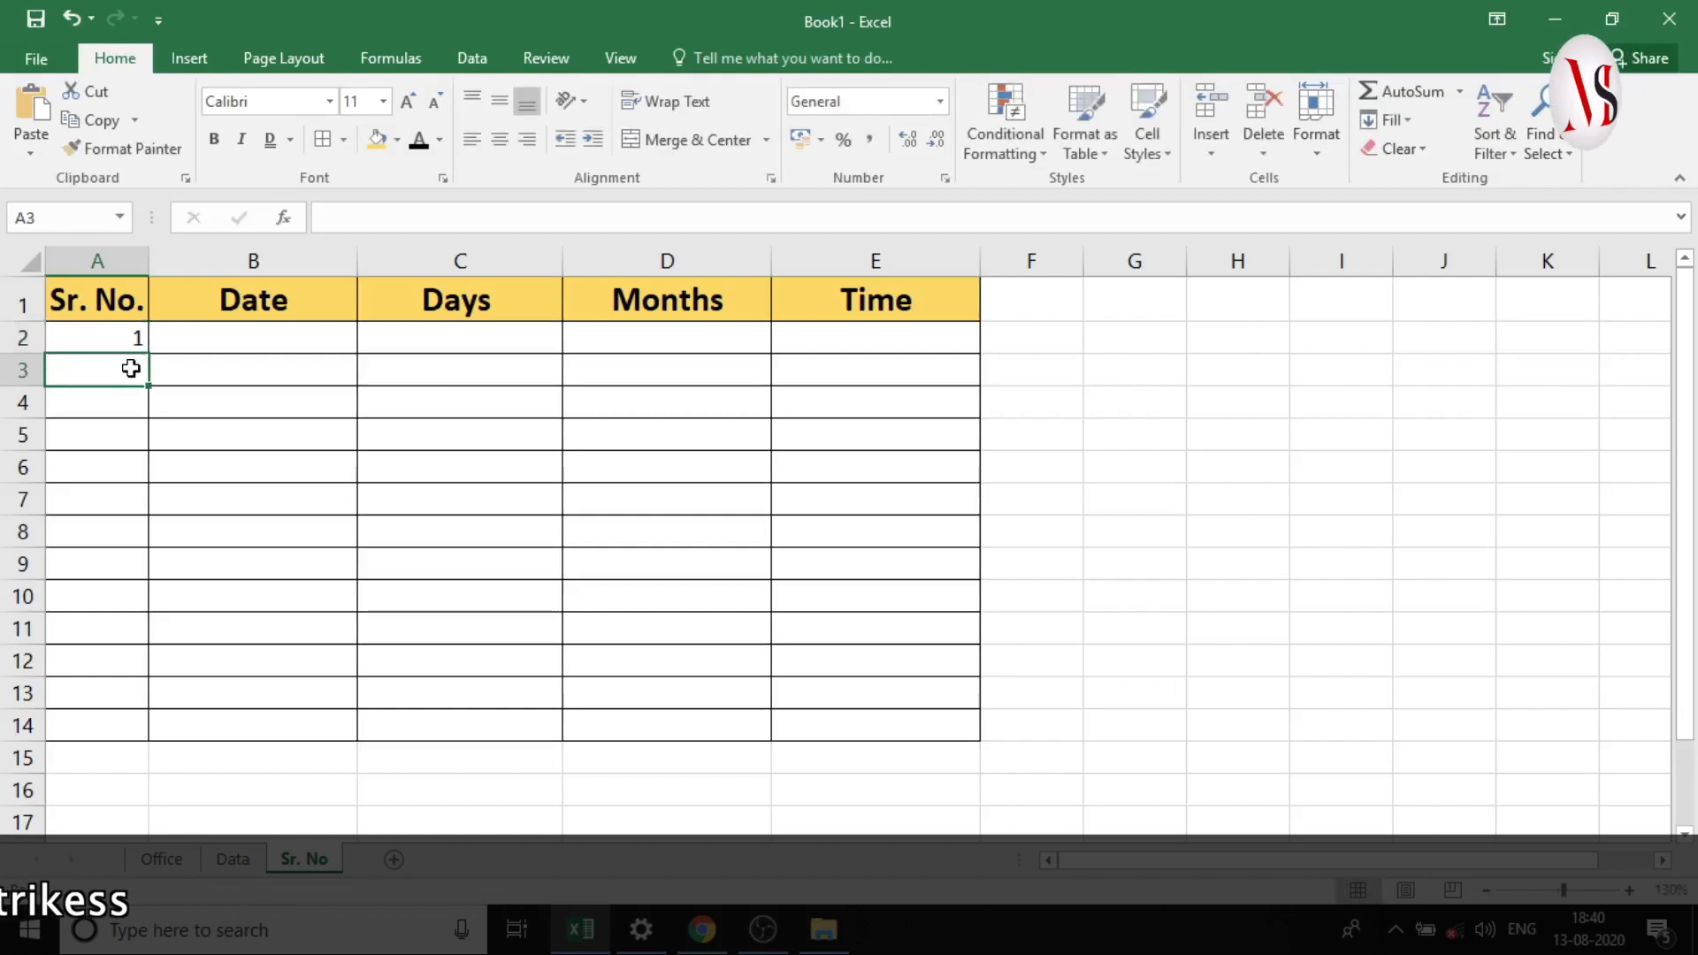
type("2")
left_click_drag(130, 337, 135, 377)
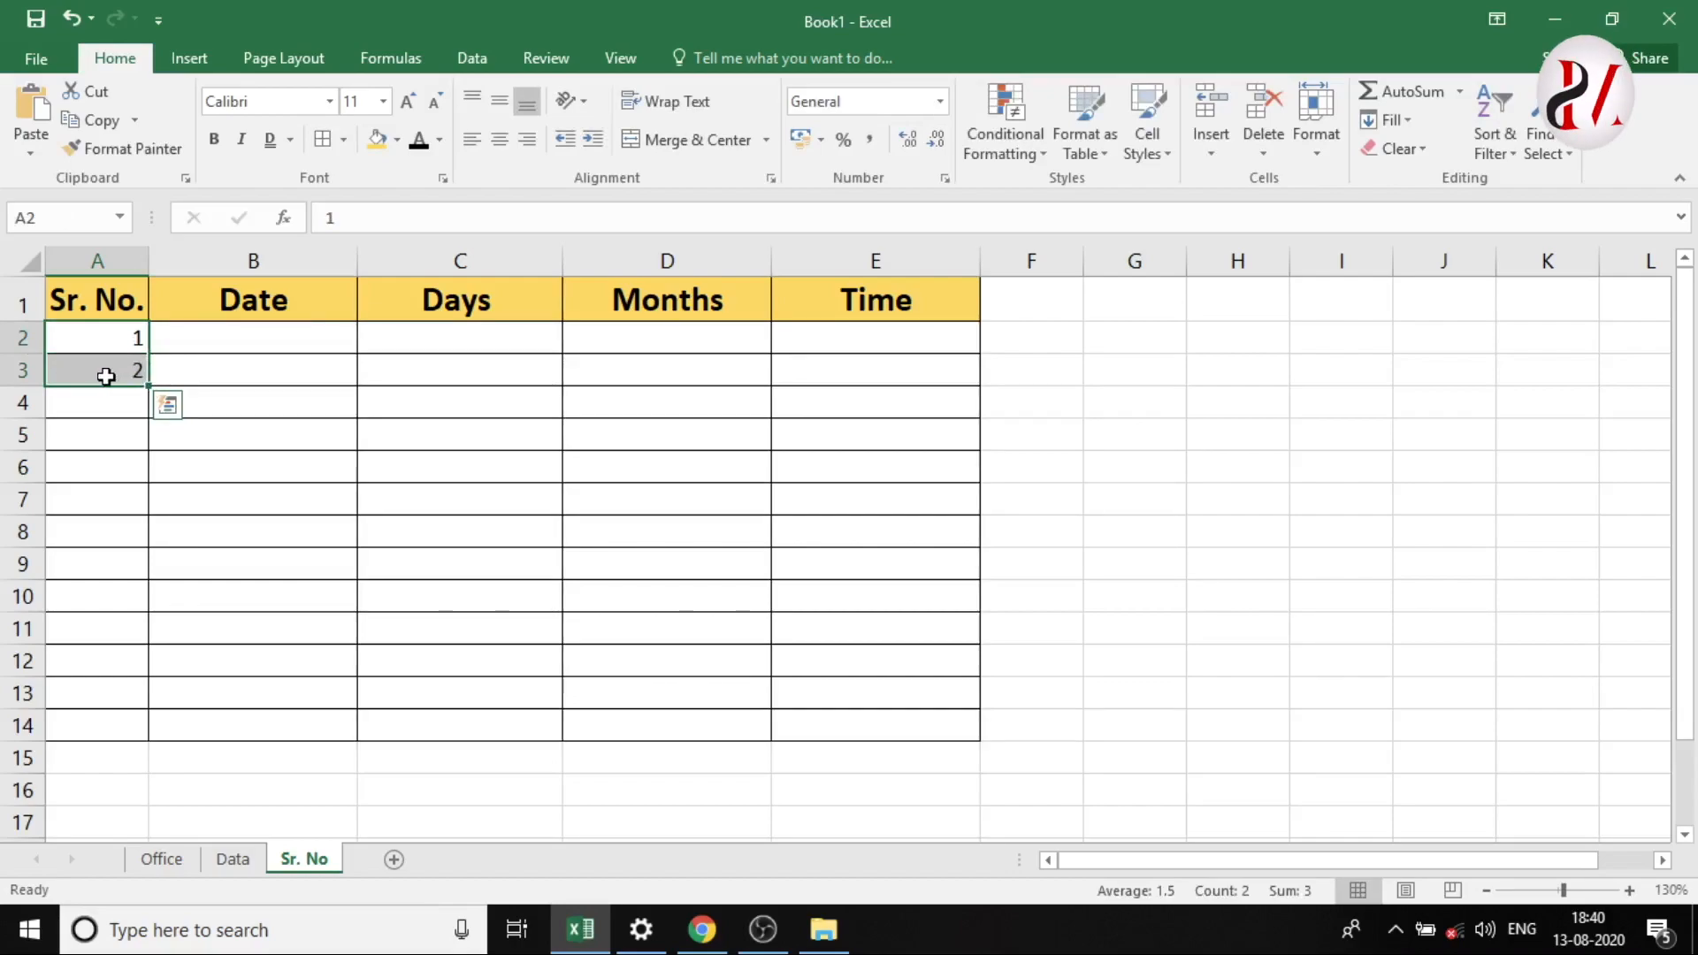
left_click(112, 367)
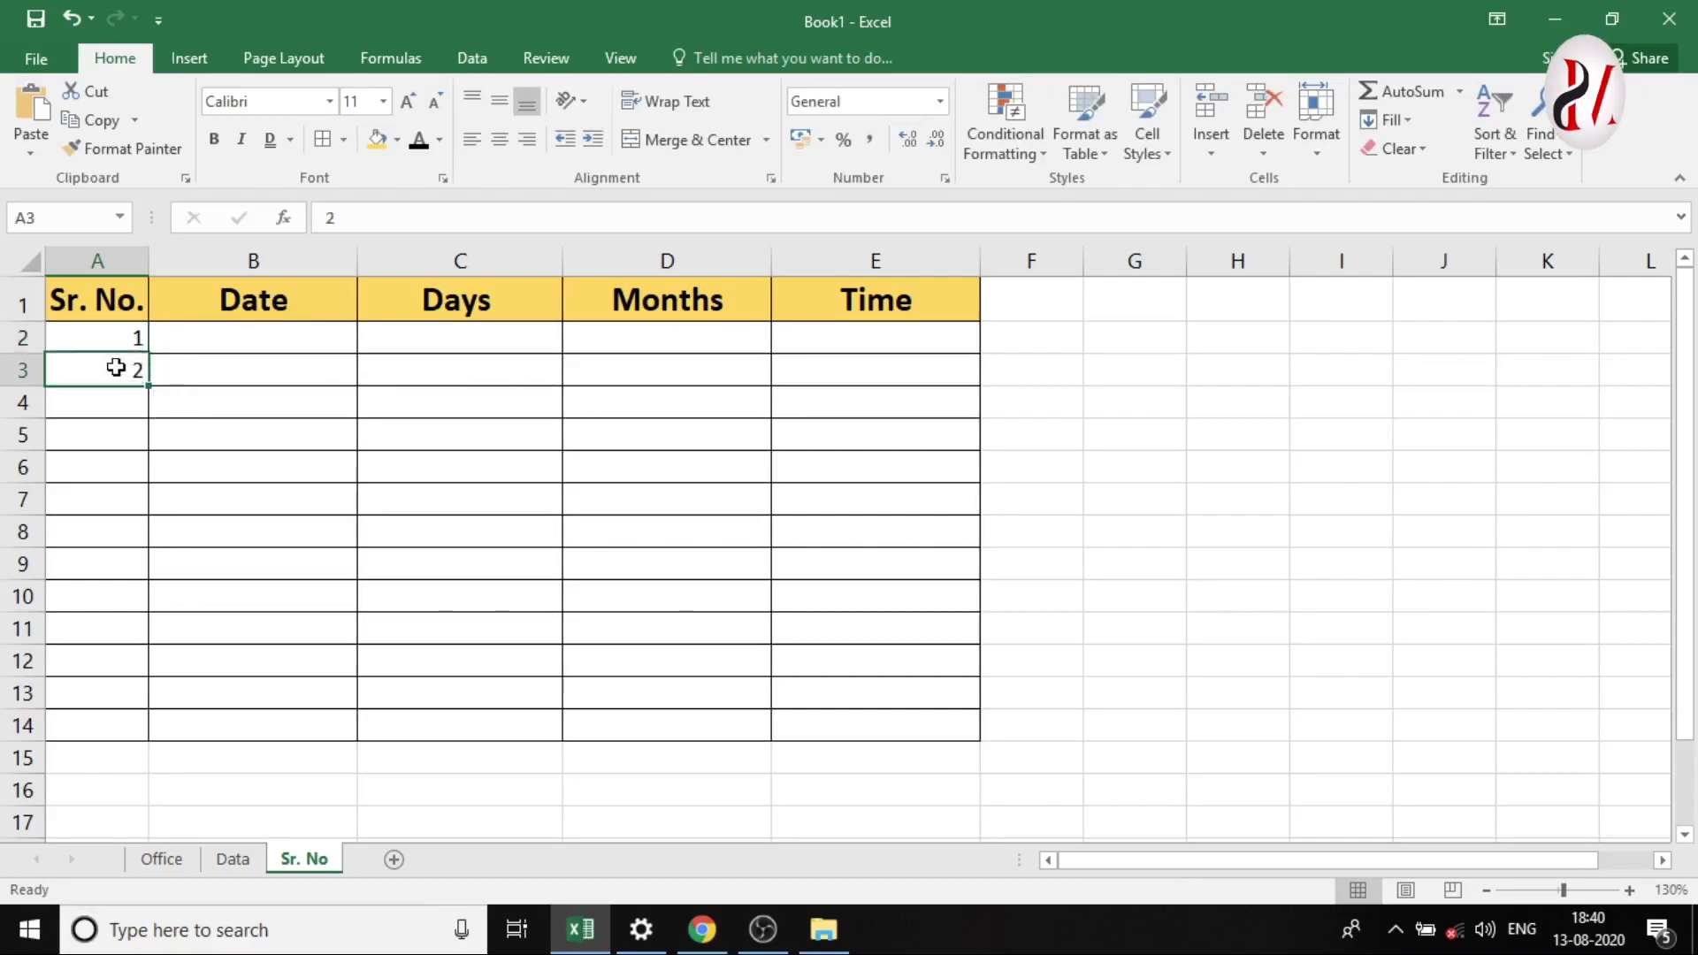
key("Delete")
- Fill the single value in A2 down to A13 and set the fill option to Fill Series
left_click(115, 336)
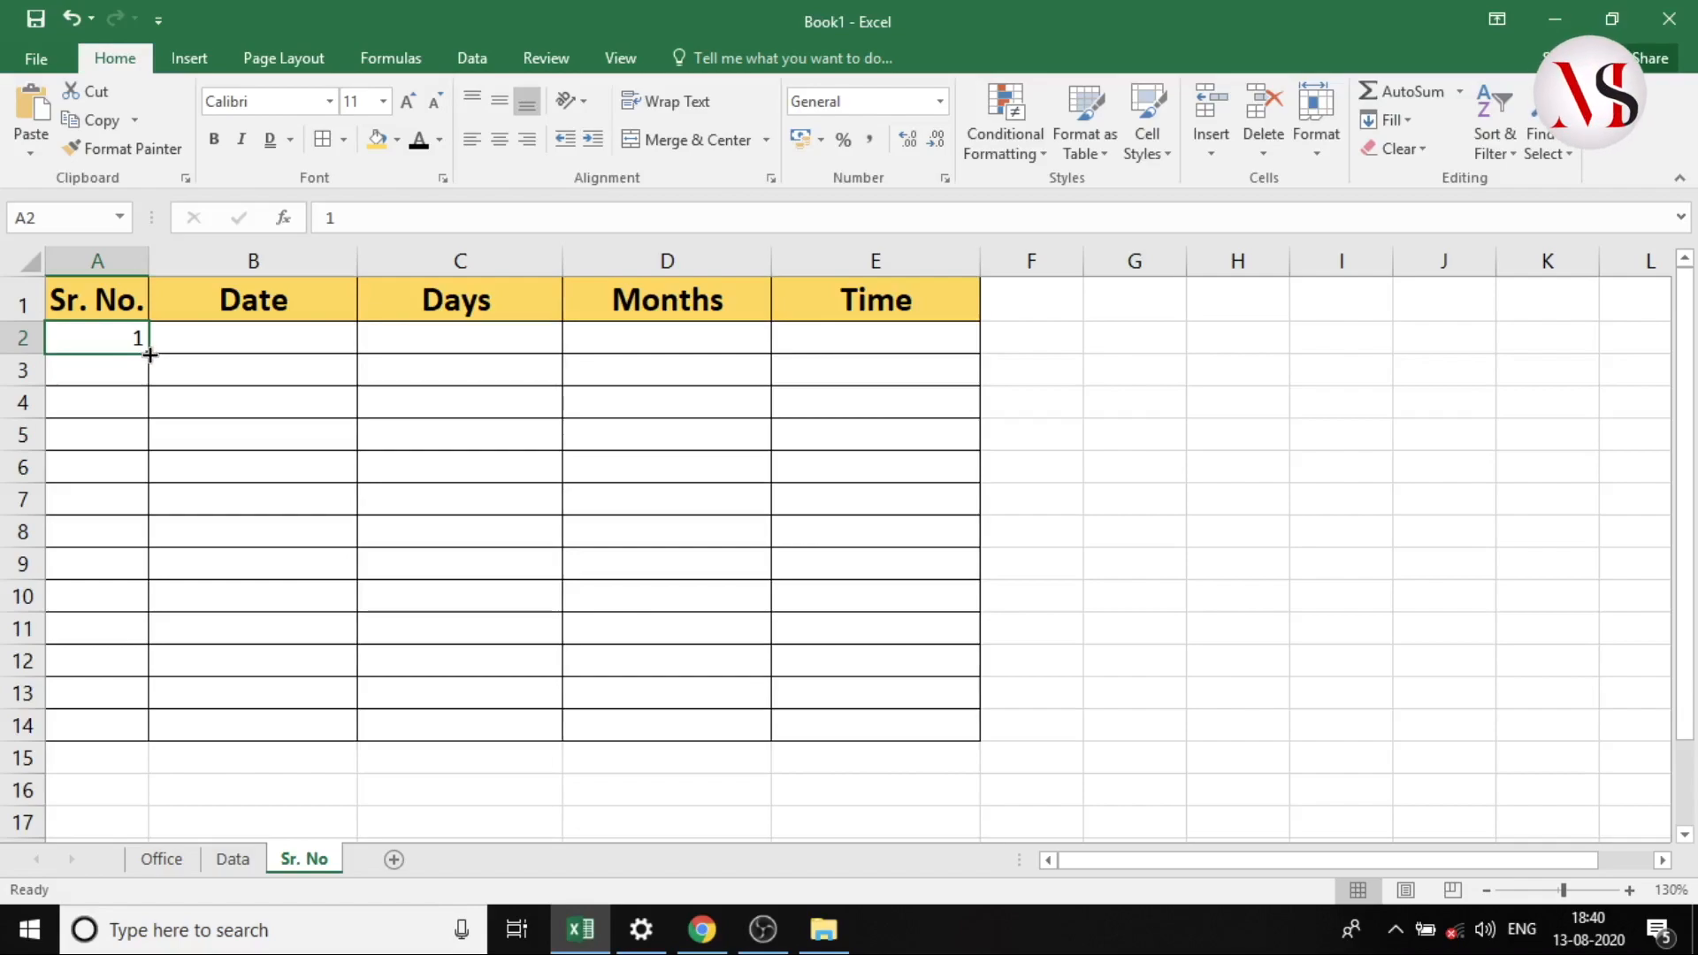
left_click_drag(149, 356, 137, 705)
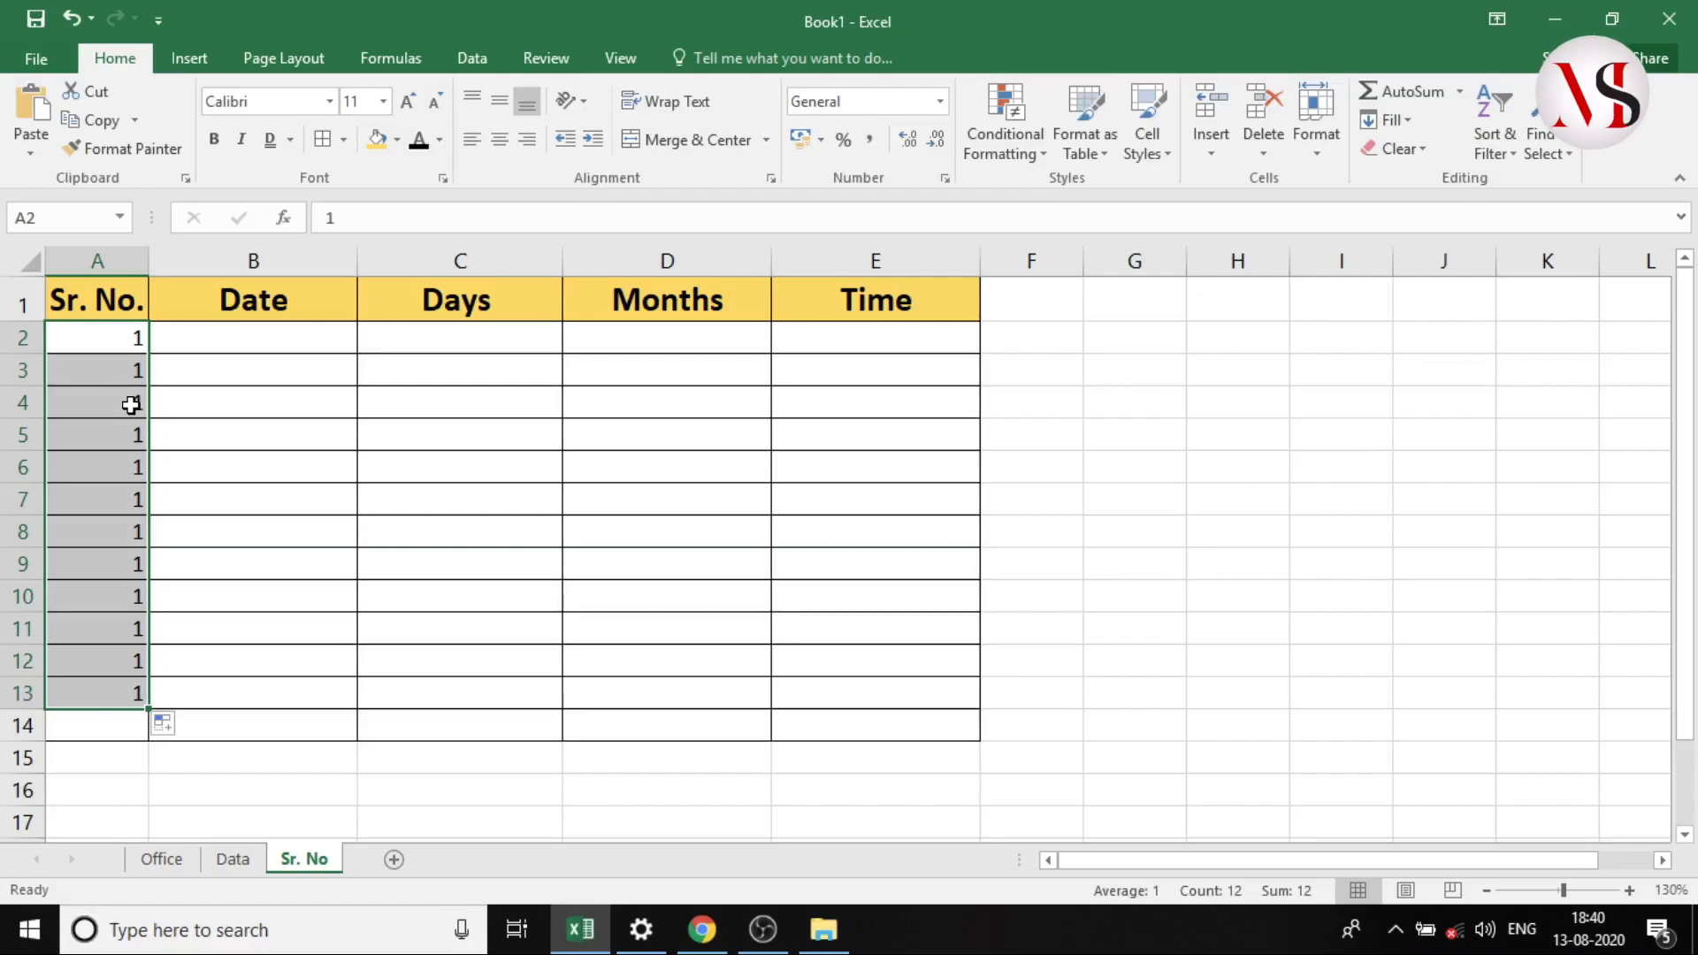
left_click(168, 725)
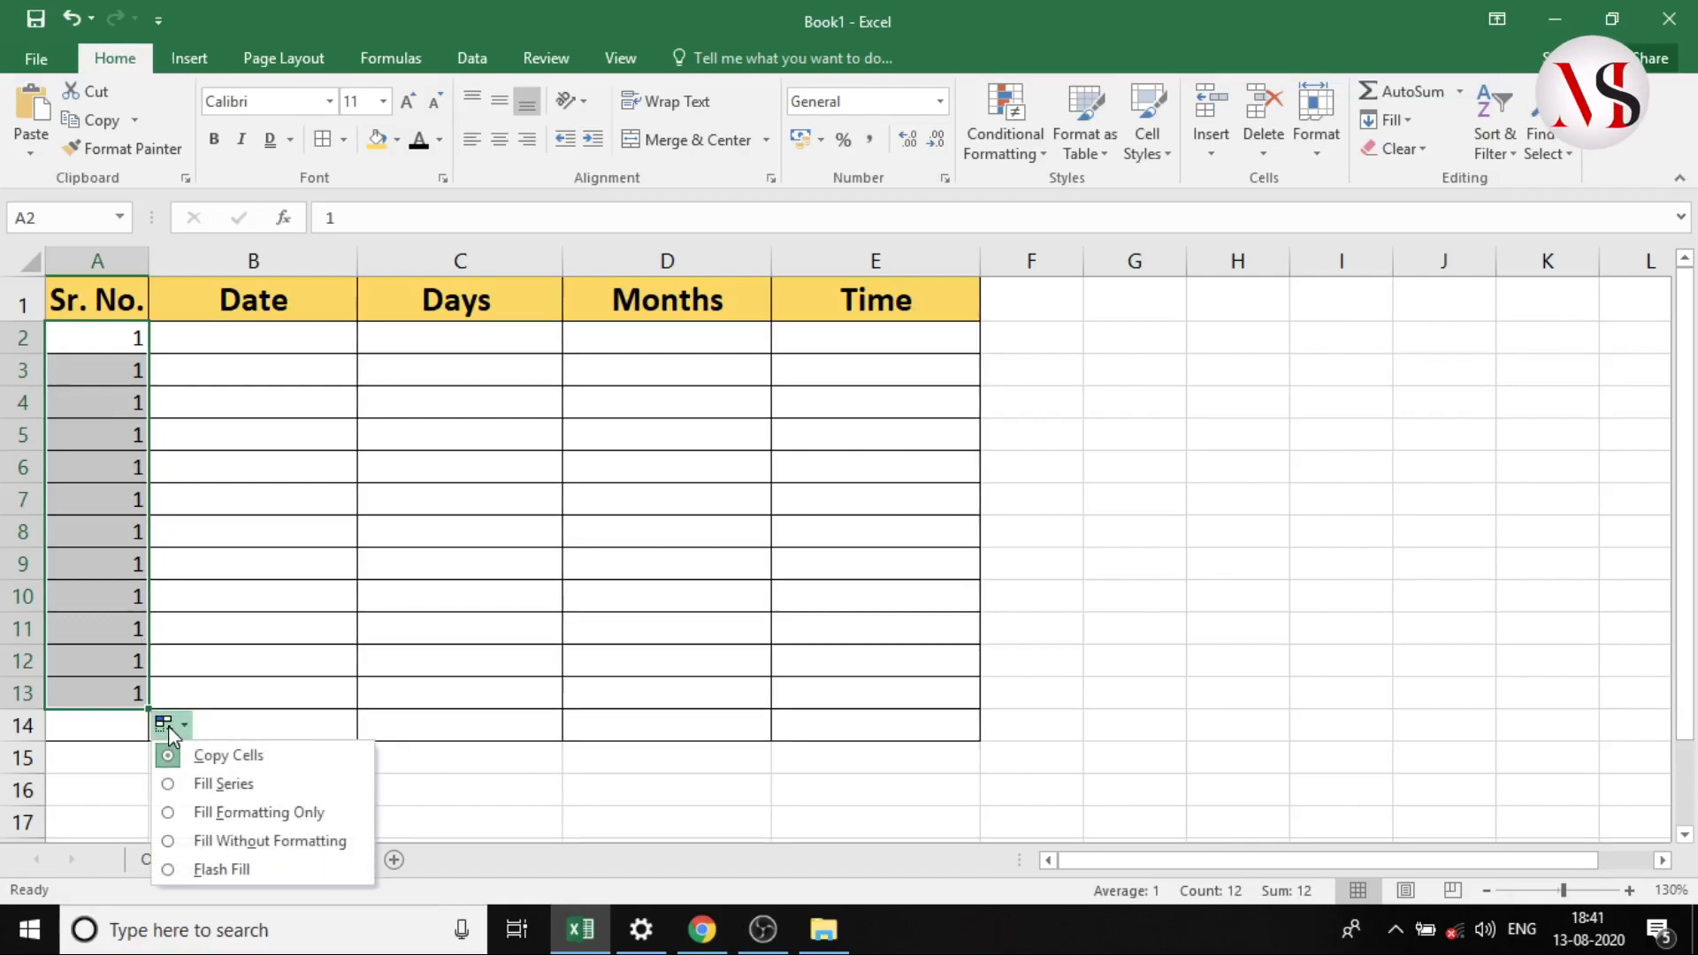
left_click(174, 786)
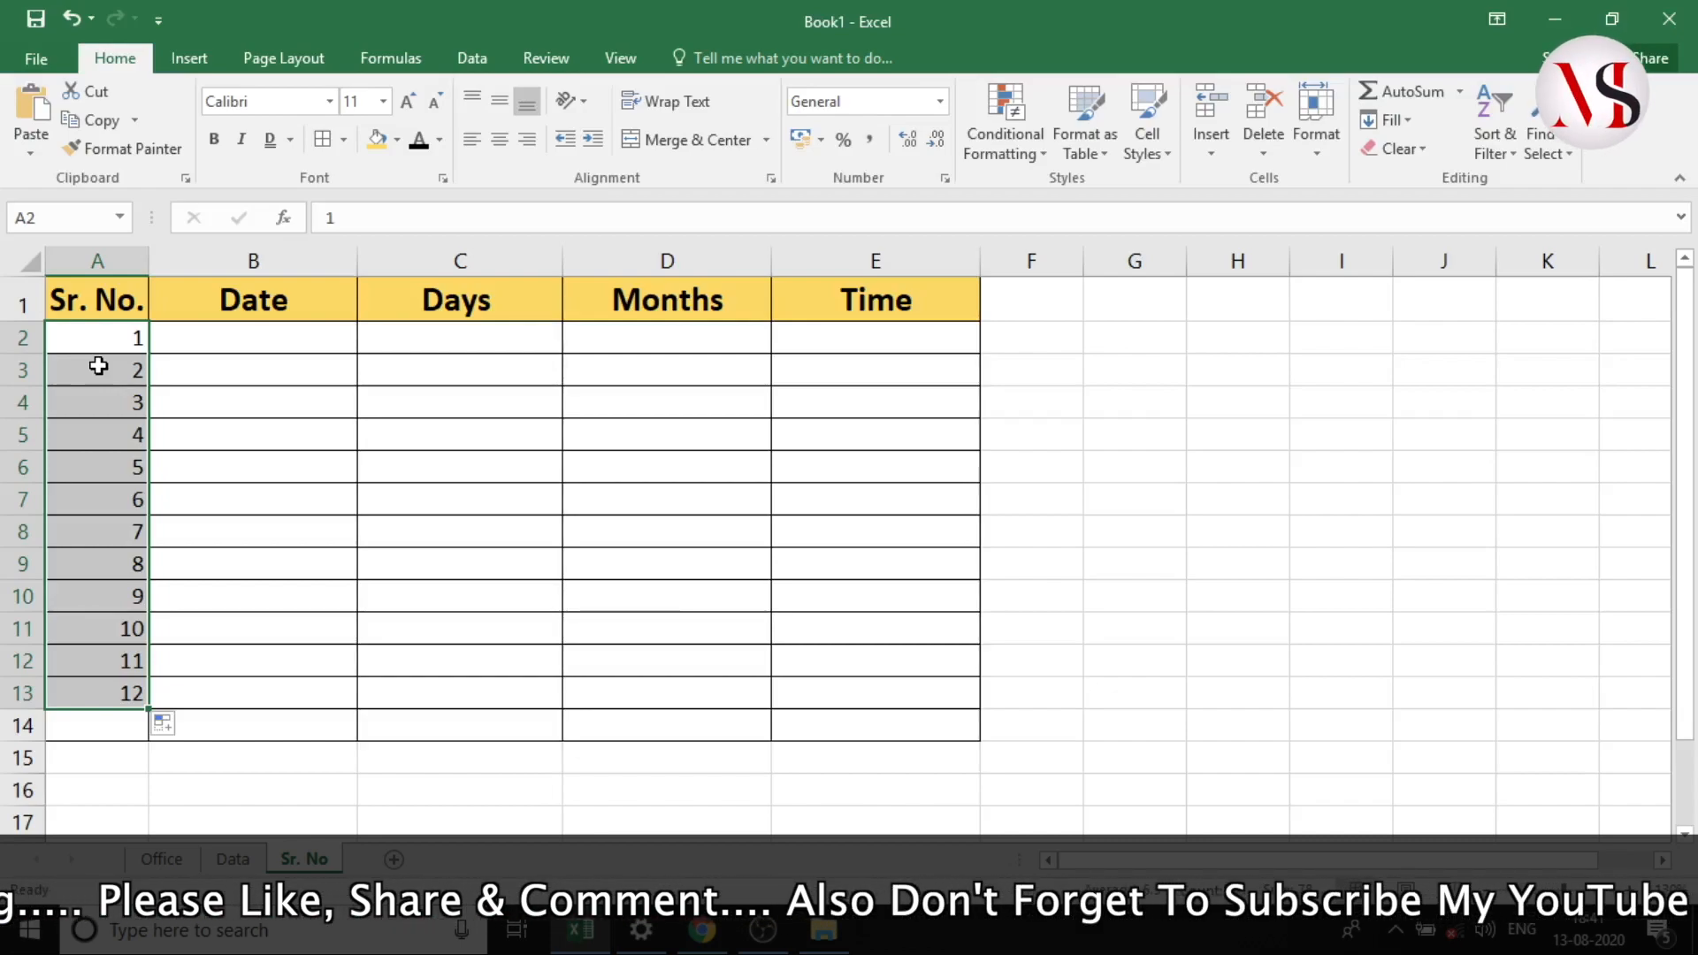
- Clear the whole number series from the Sr. No. column
left_click_drag(103, 338, 116, 669)
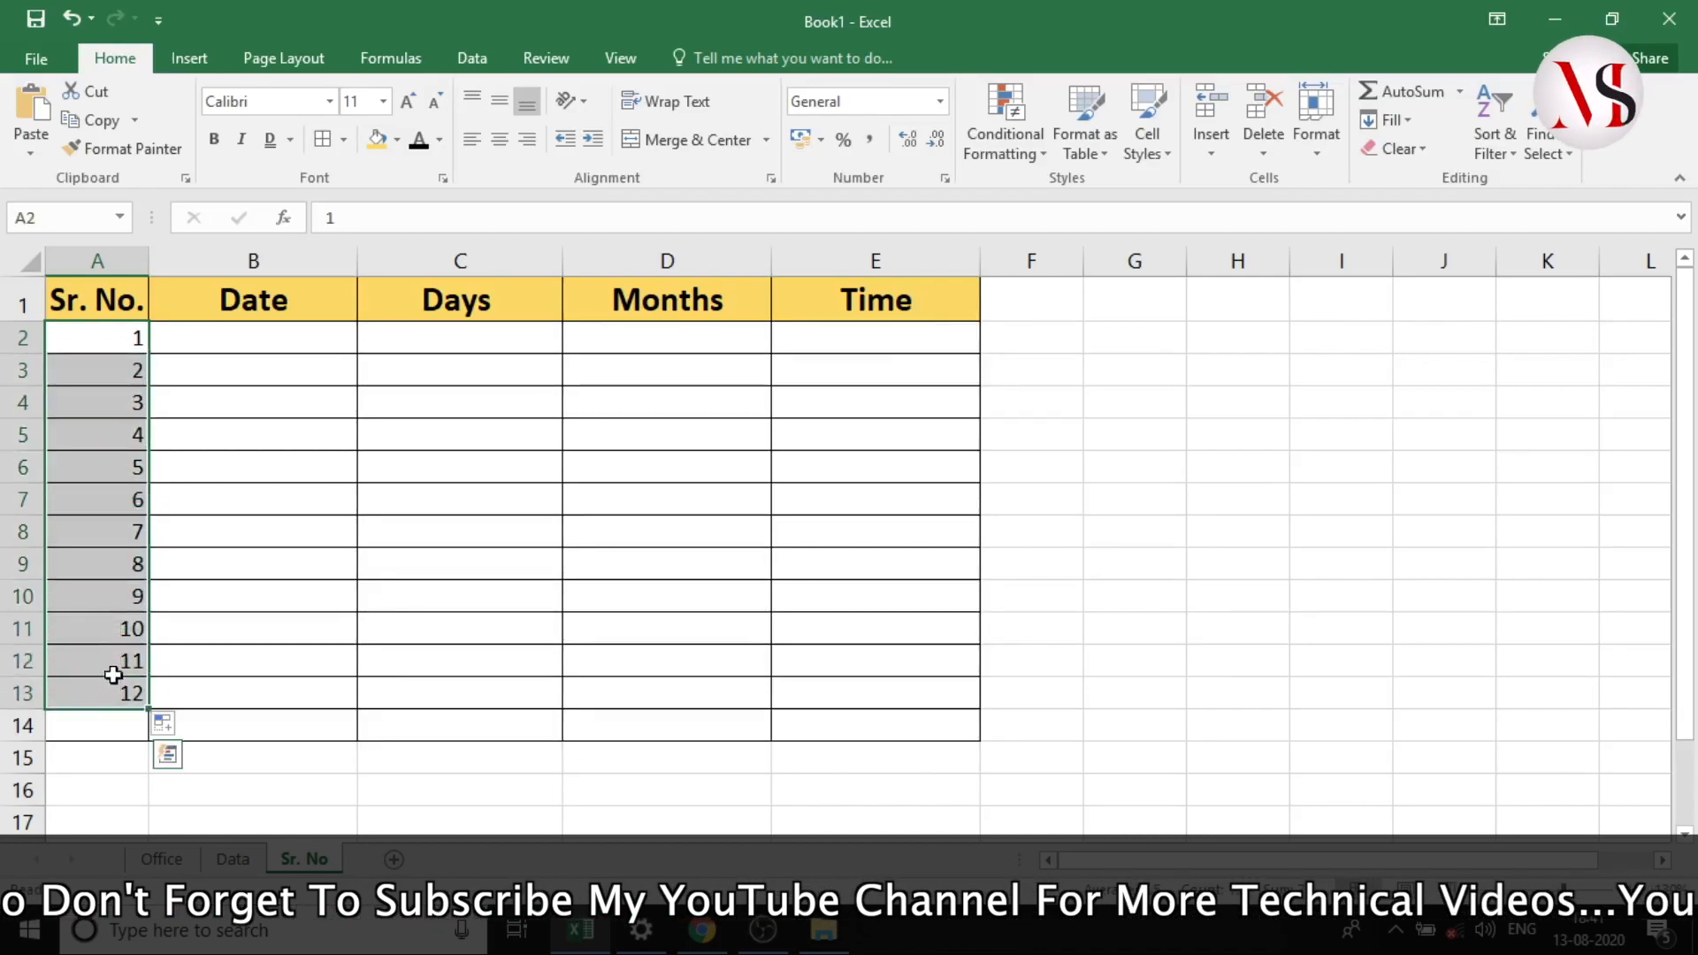
key("Delete")
left_click(93, 345)
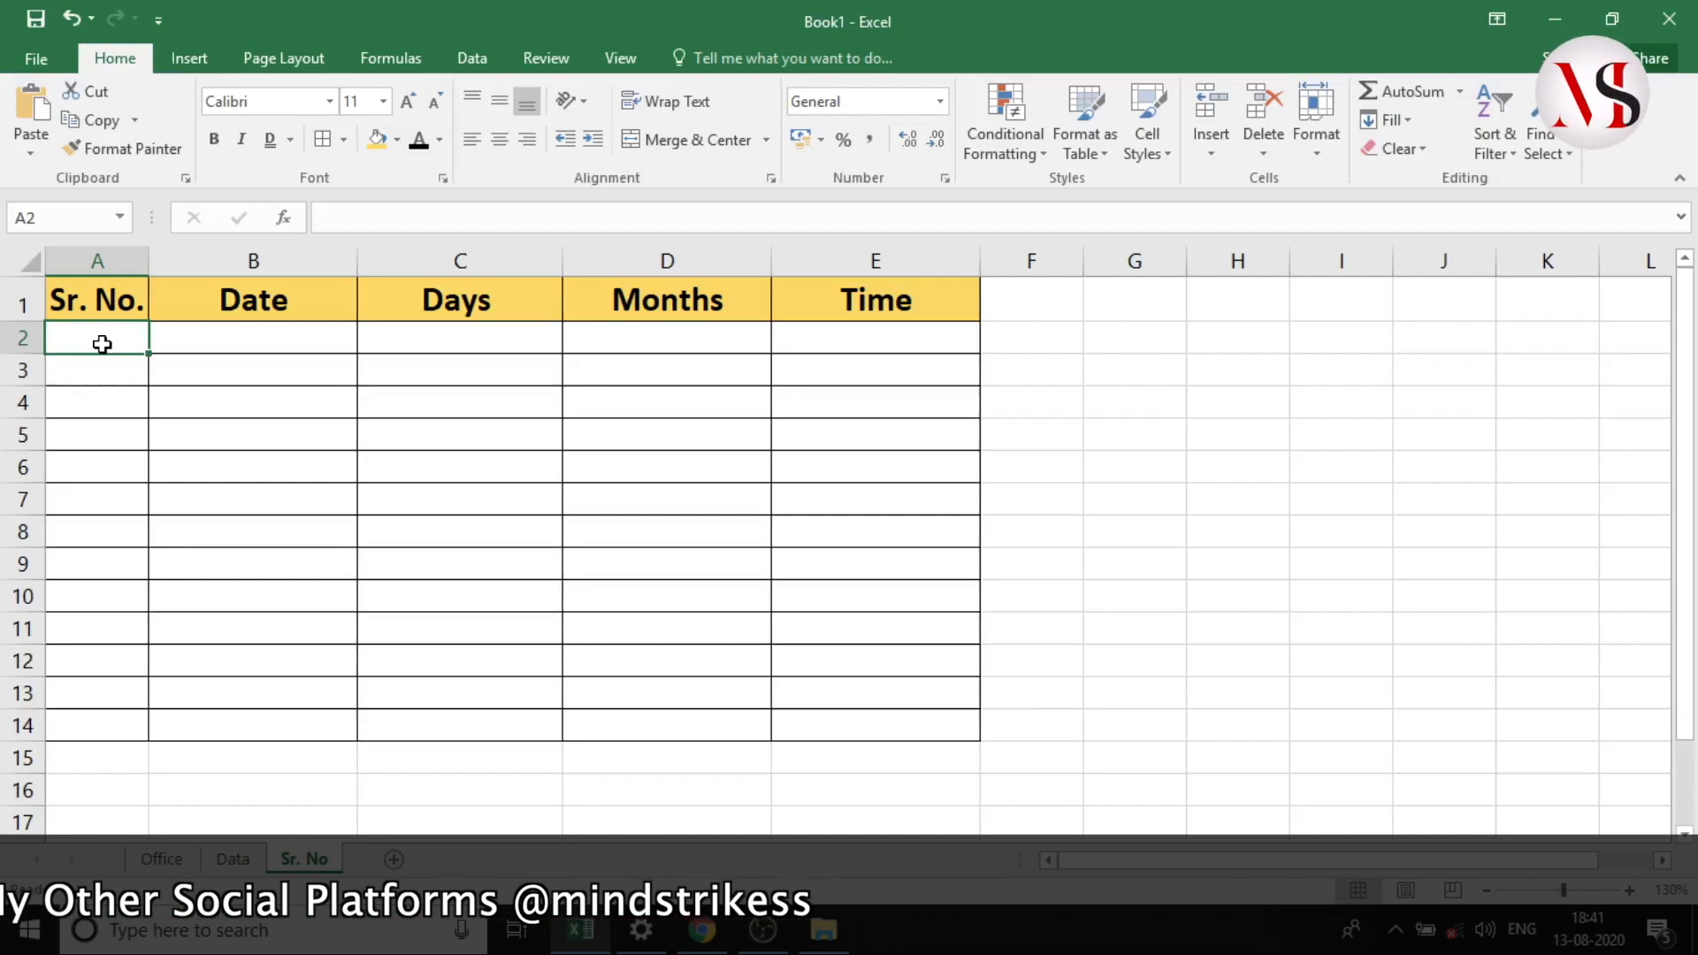
- Enter 3 in A2 and 6 in A3, and extend the multiples-of-3 series down to A12
type("3")
key("Return")
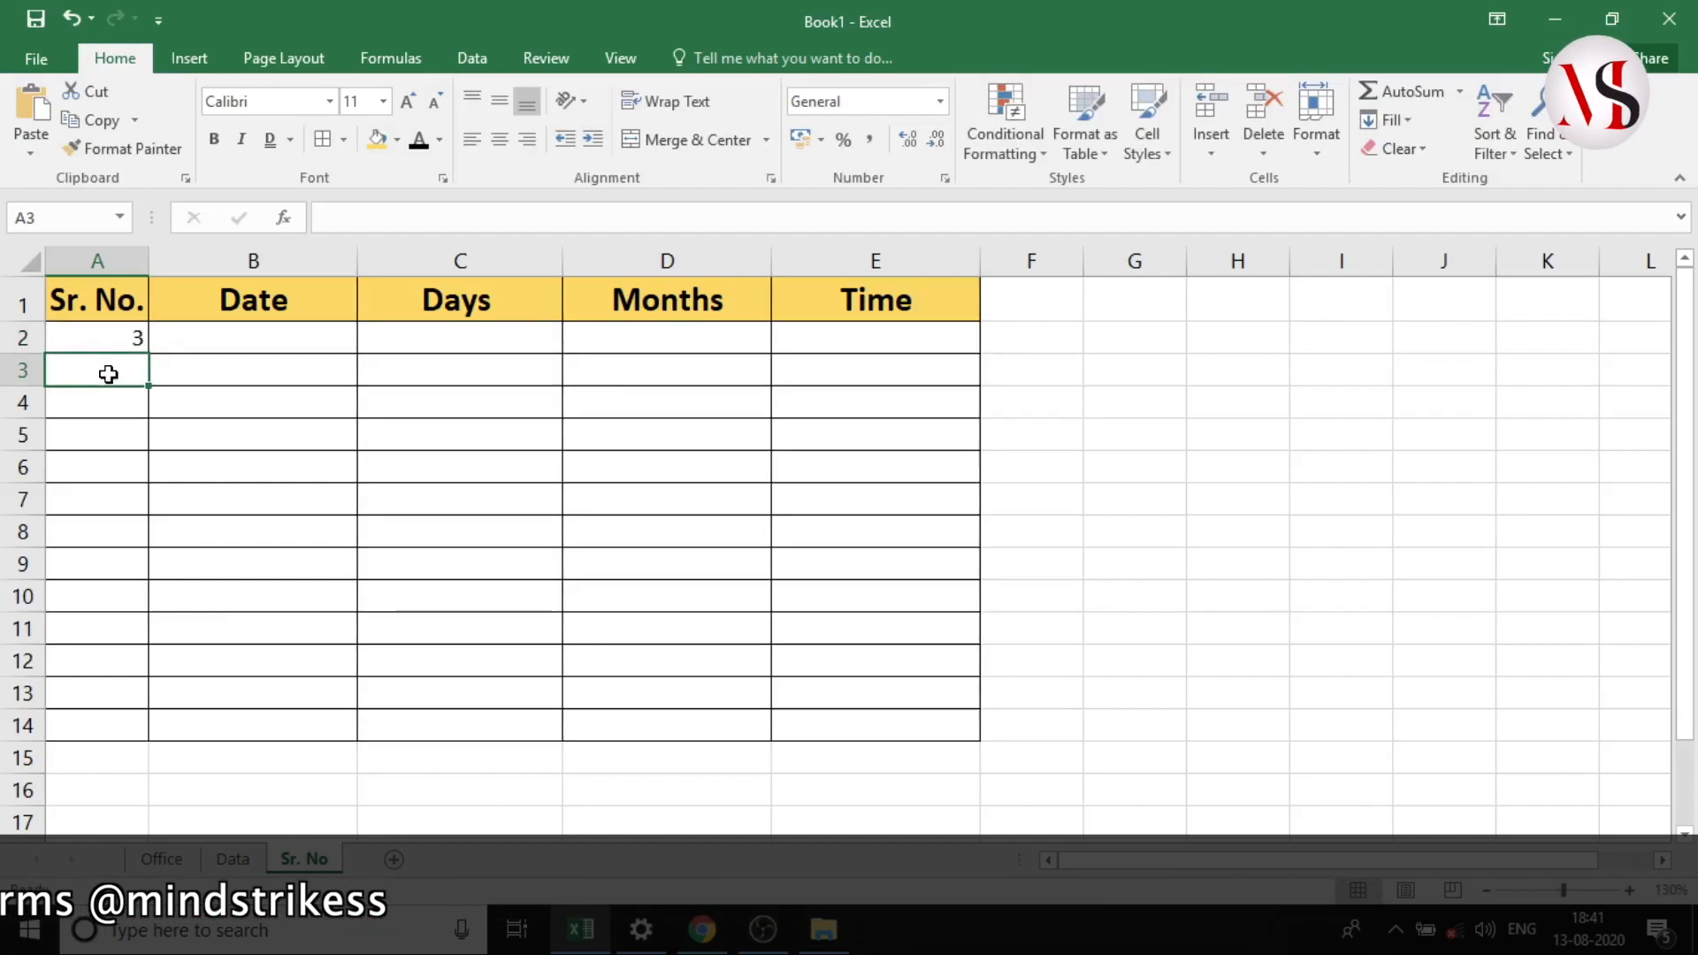
type("6")
left_click(108, 339)
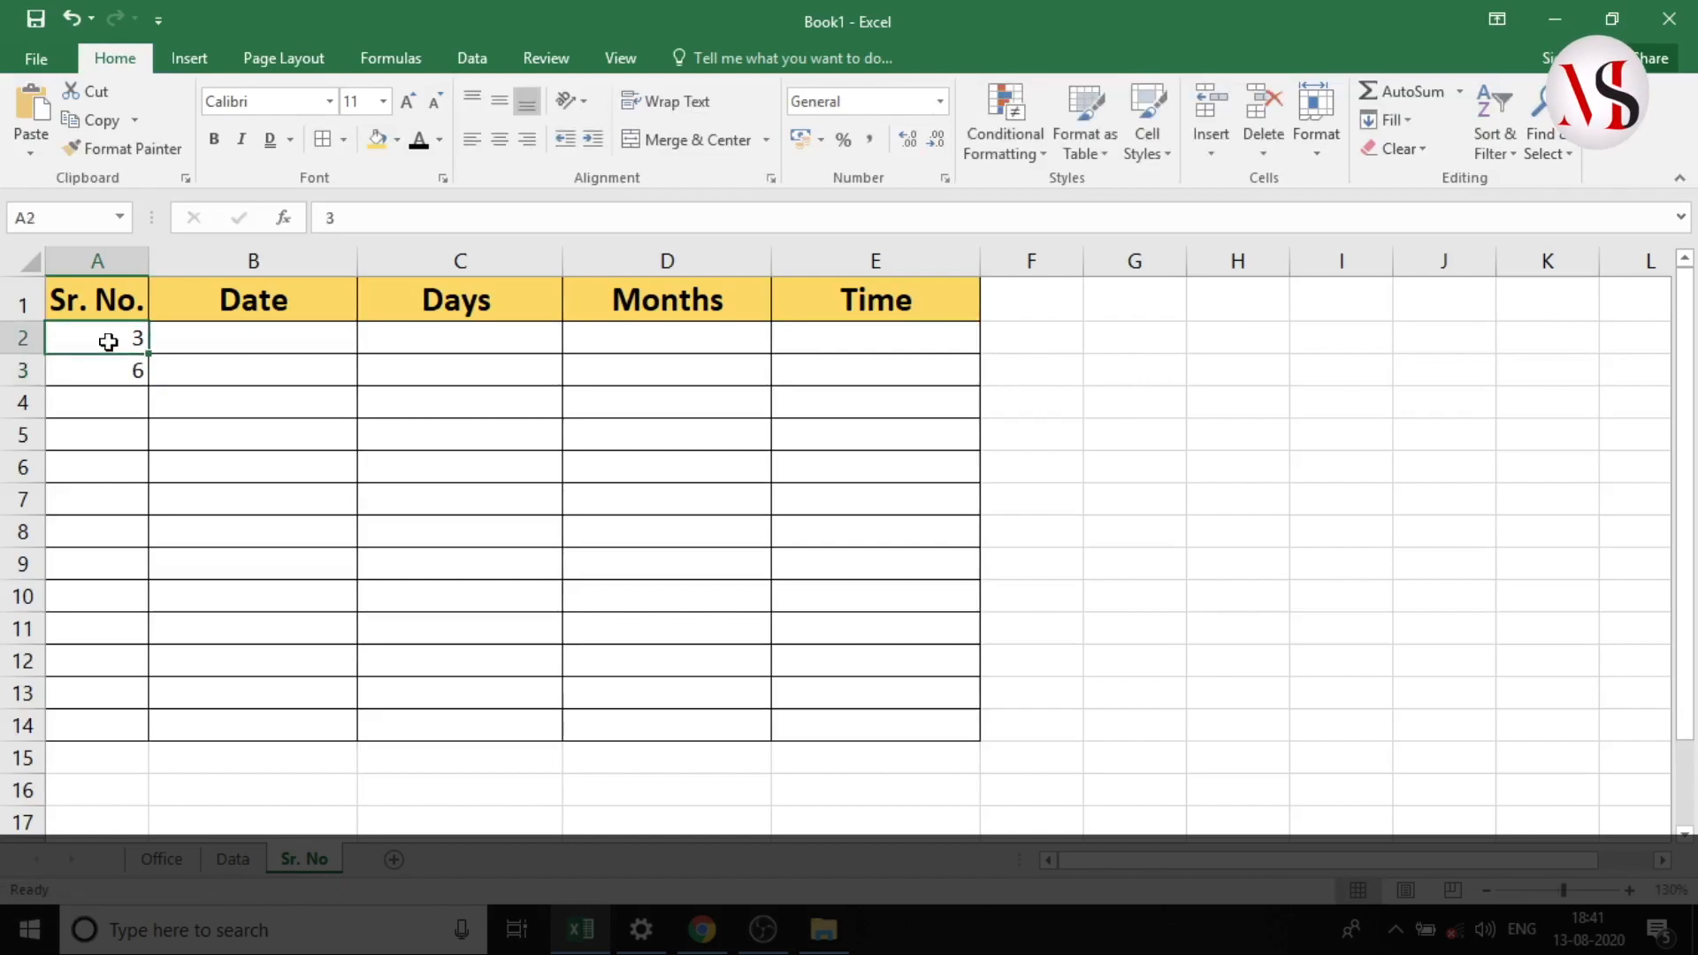
mouse_move(108, 340)
left_mouse_down()
mouse_move(109, 371)
mouse_move(146, 386)
mouse_move(131, 676)
left_mouse_up()
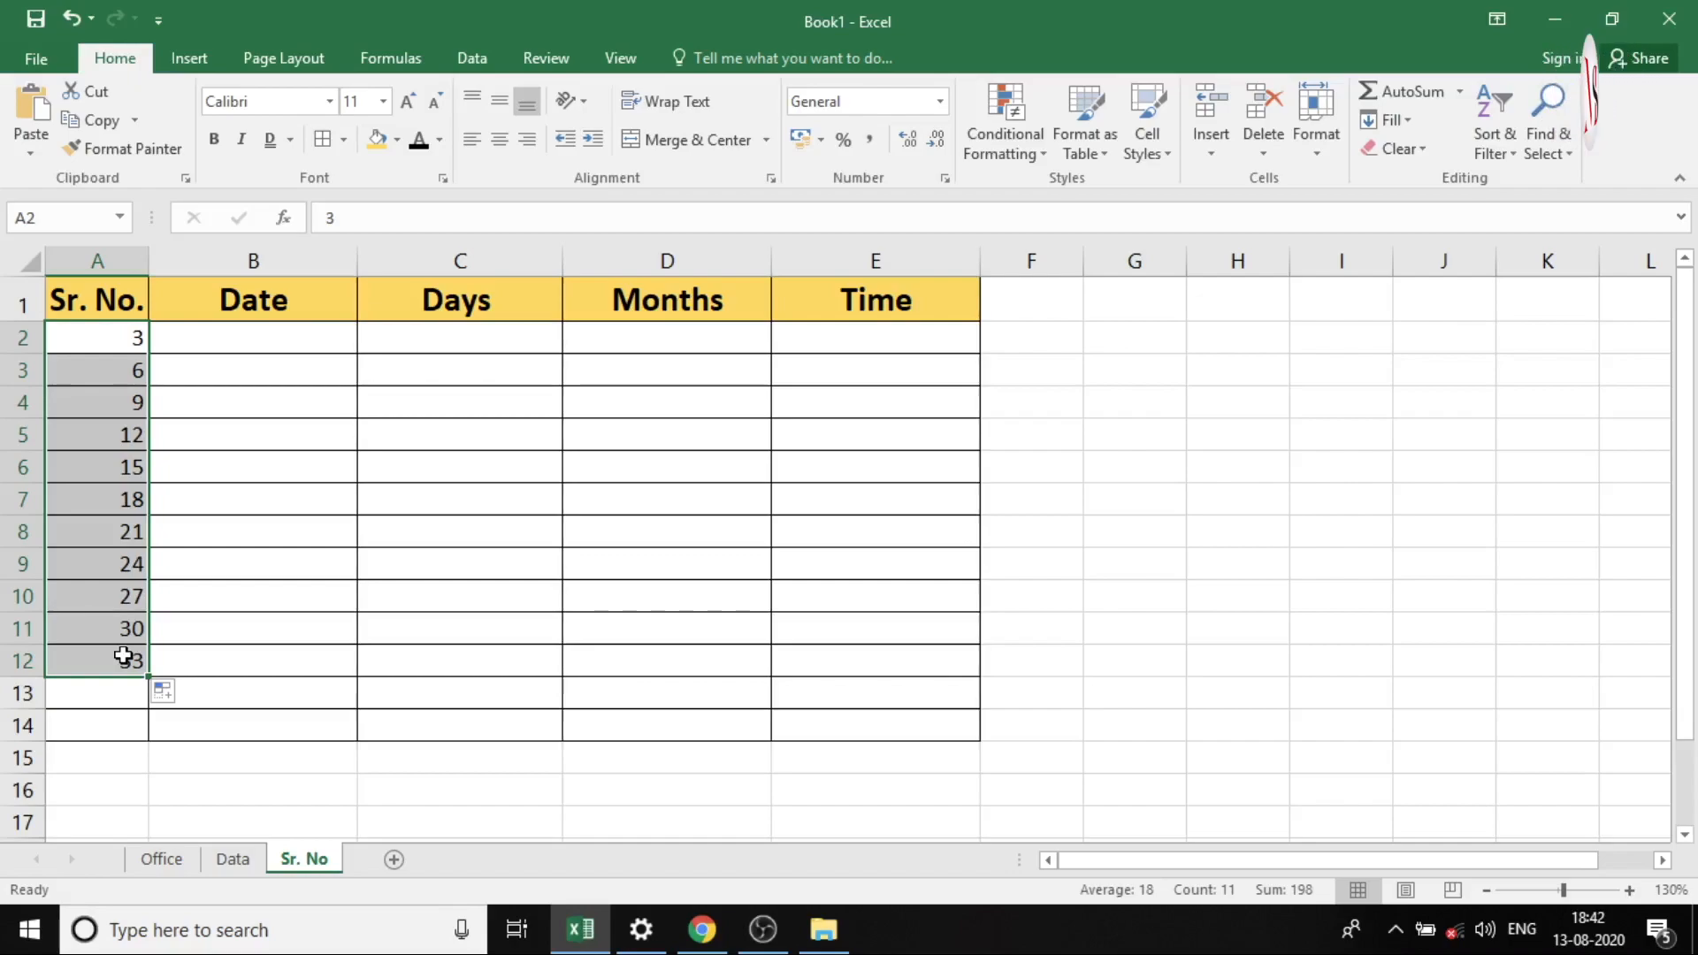
- Enter the date 01/01/2020 in B2 and fill consecutive dates down to B12
left_click(284, 343)
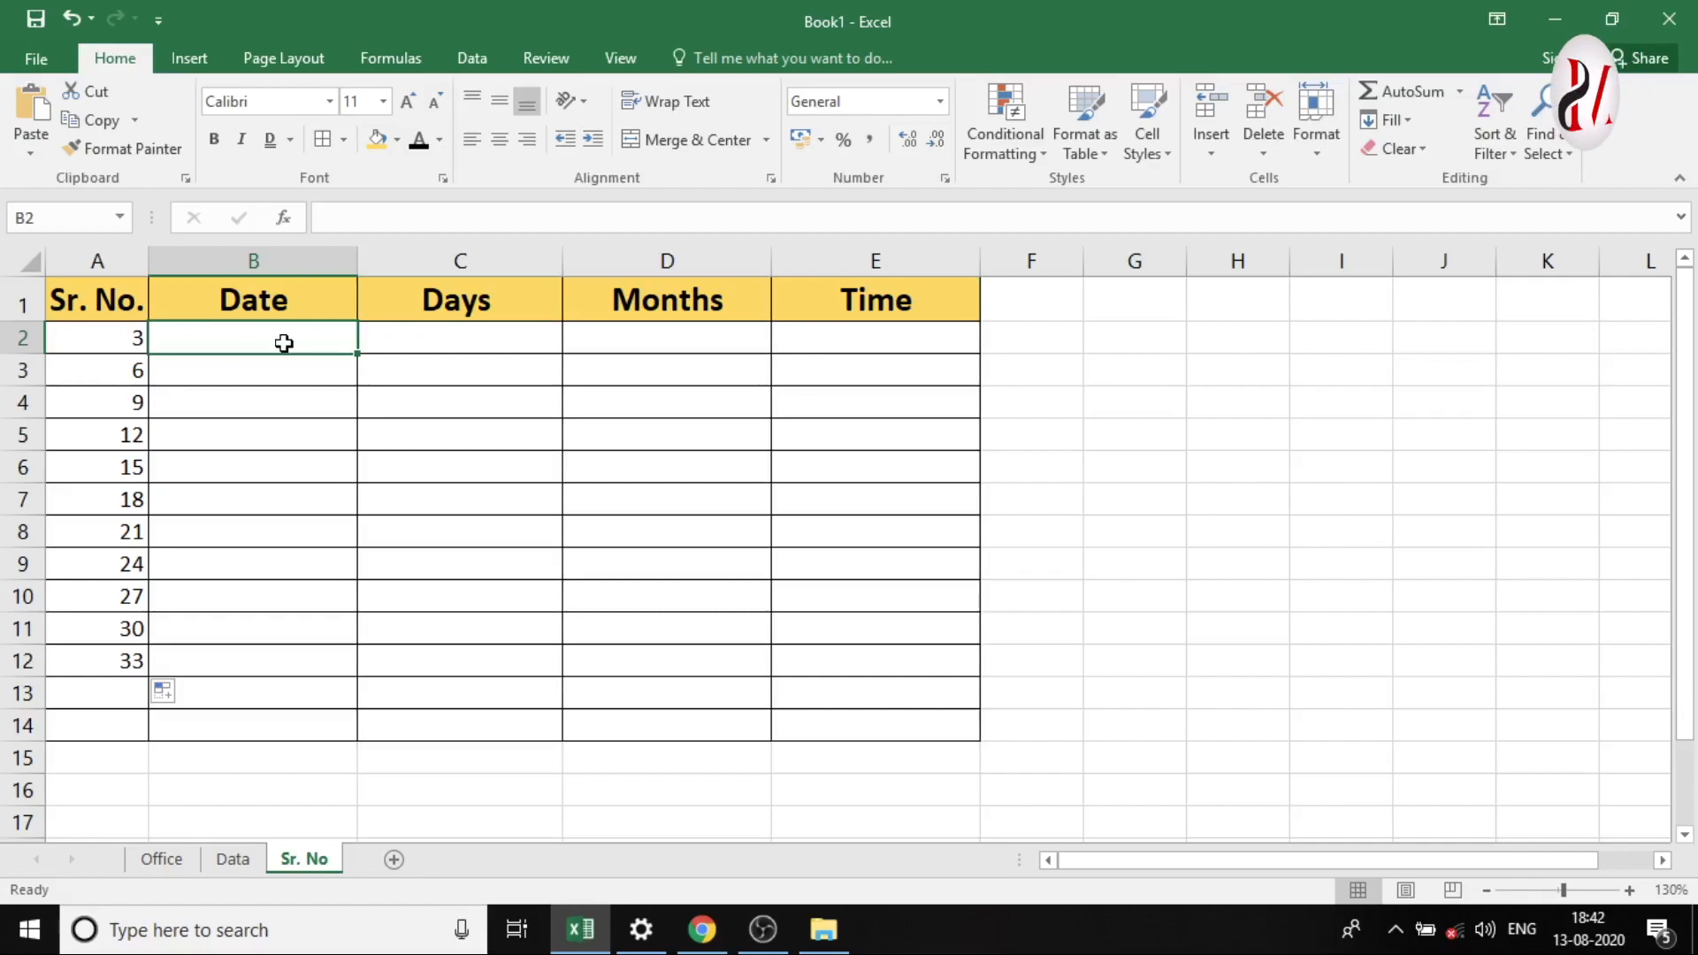
type("01/01/2020")
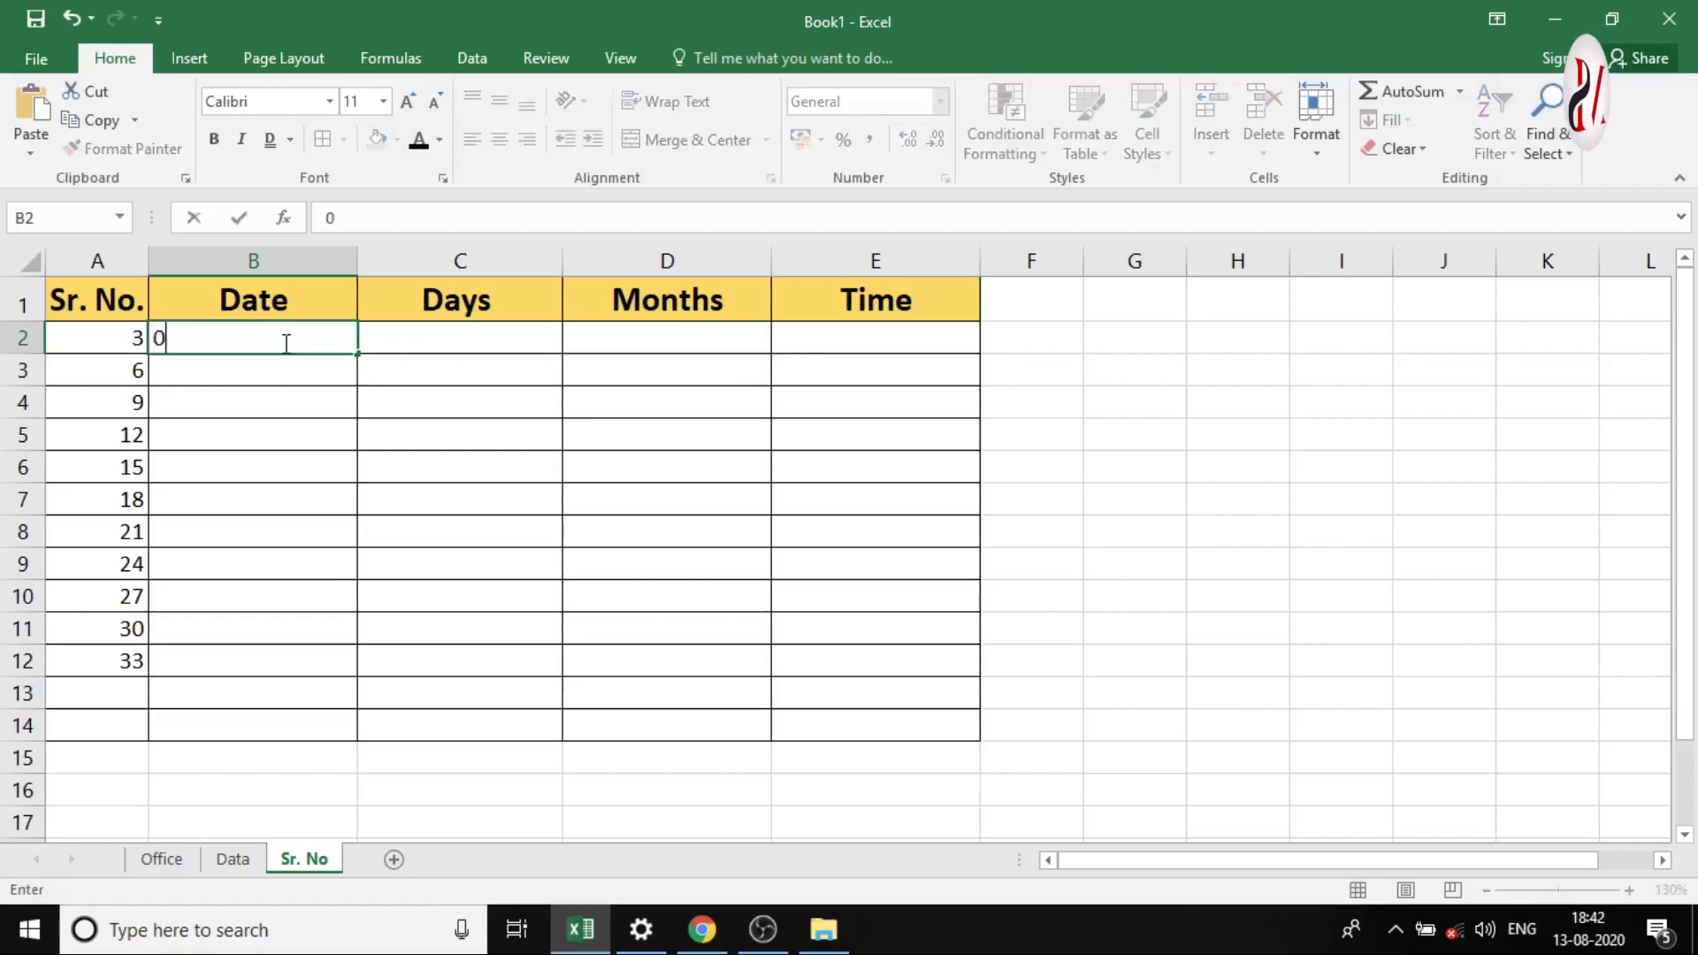
key("Return")
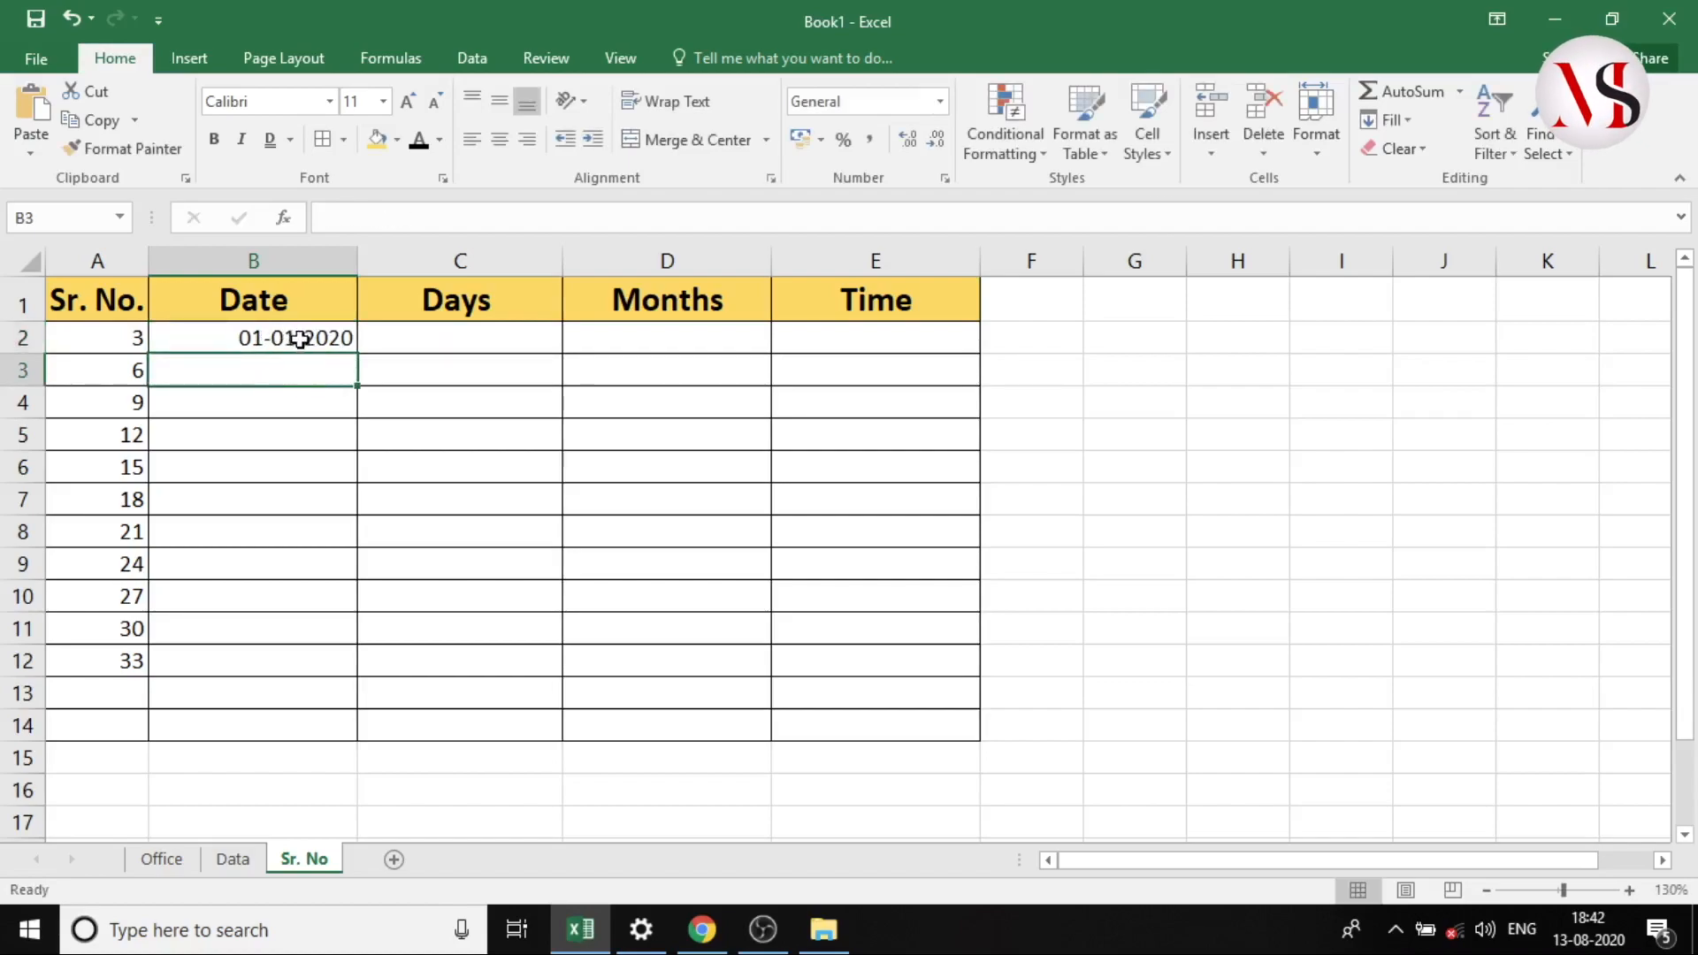
left_click(280, 340)
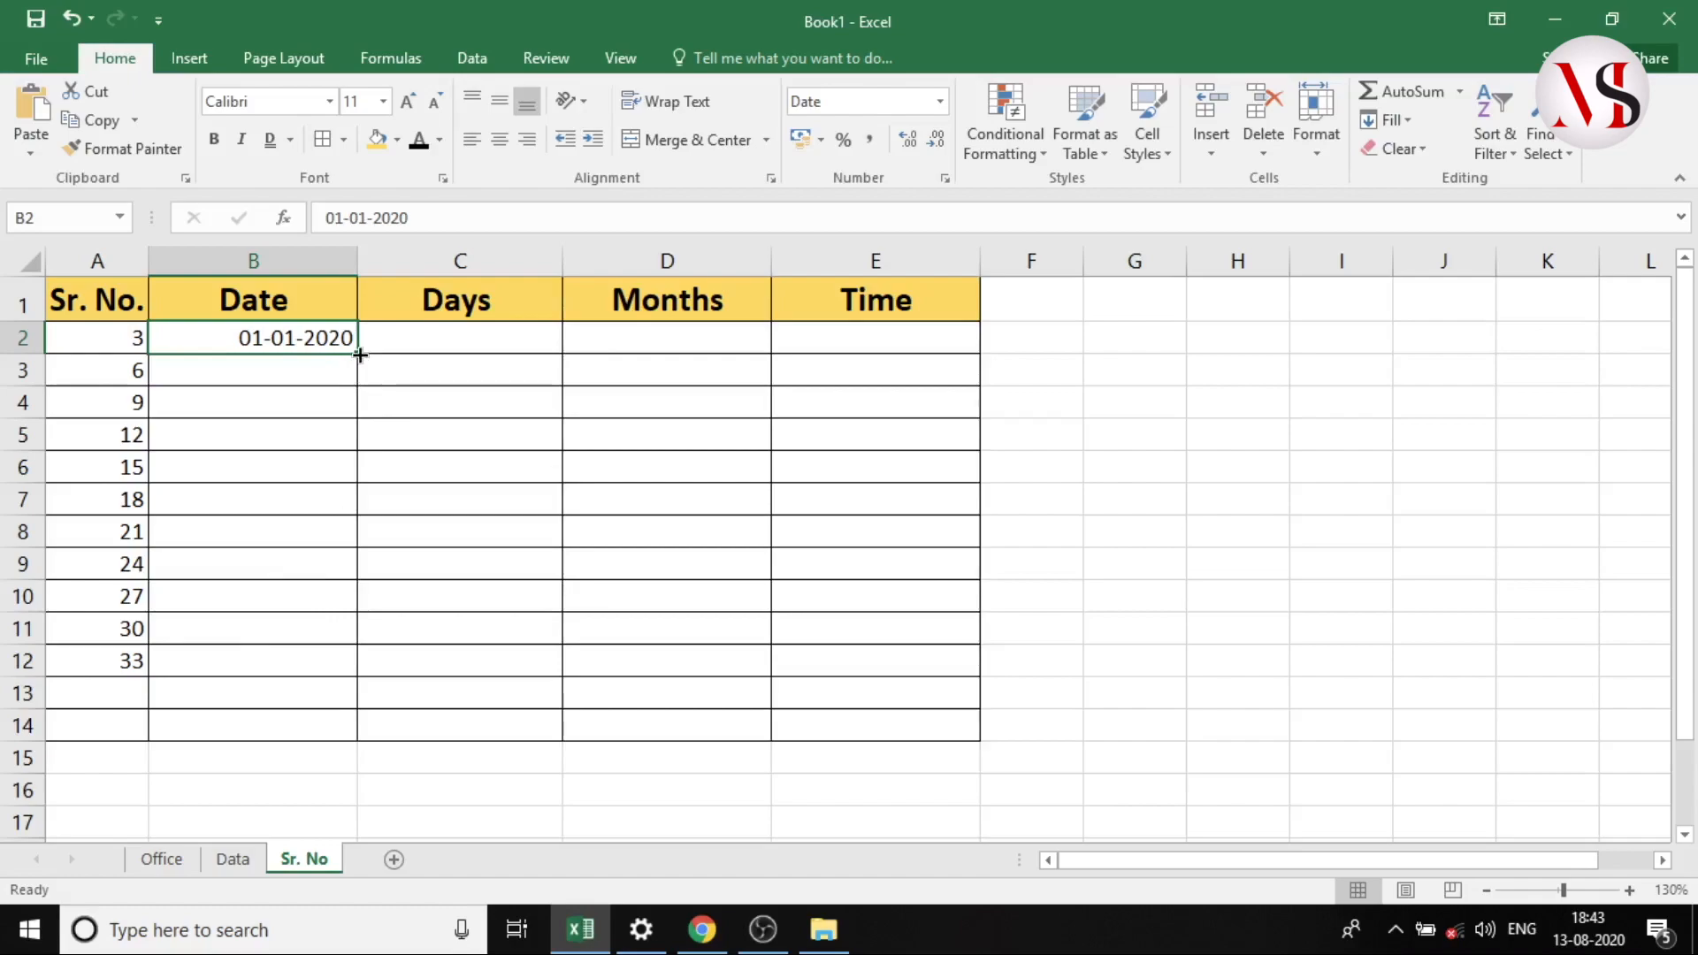
left_click_drag(359, 354, 336, 670)
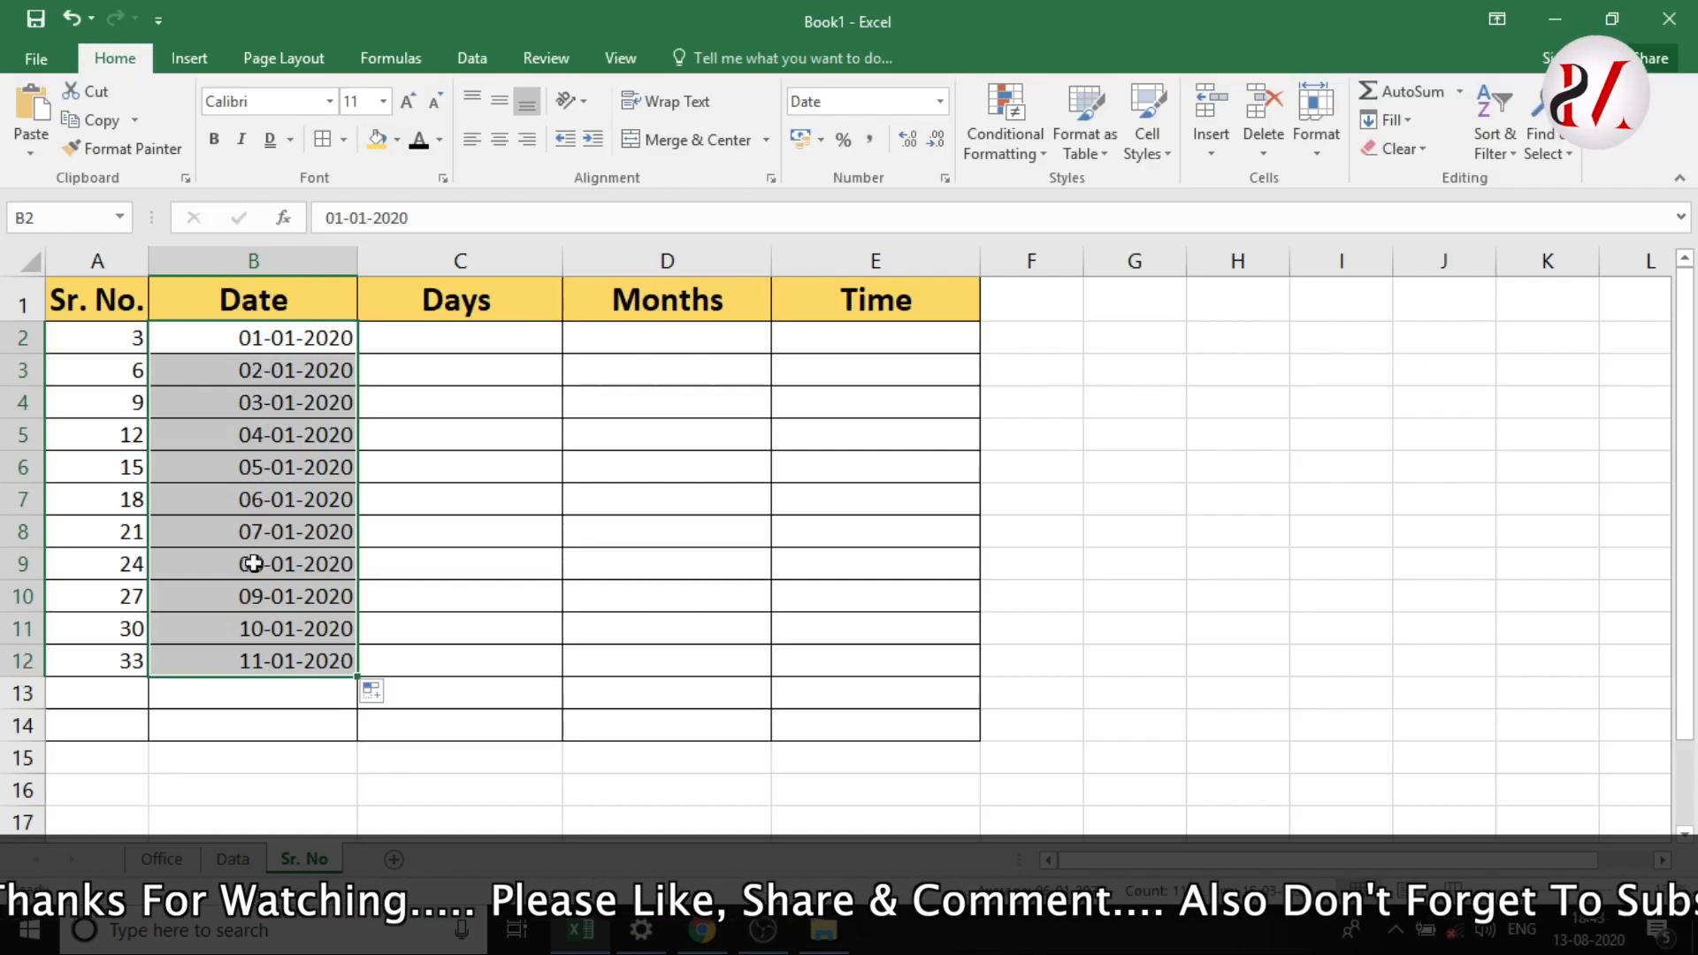
- Format the dates in B2:B12 with the long date type "14 March 2012"
left_click_drag(257, 340, 254, 635)
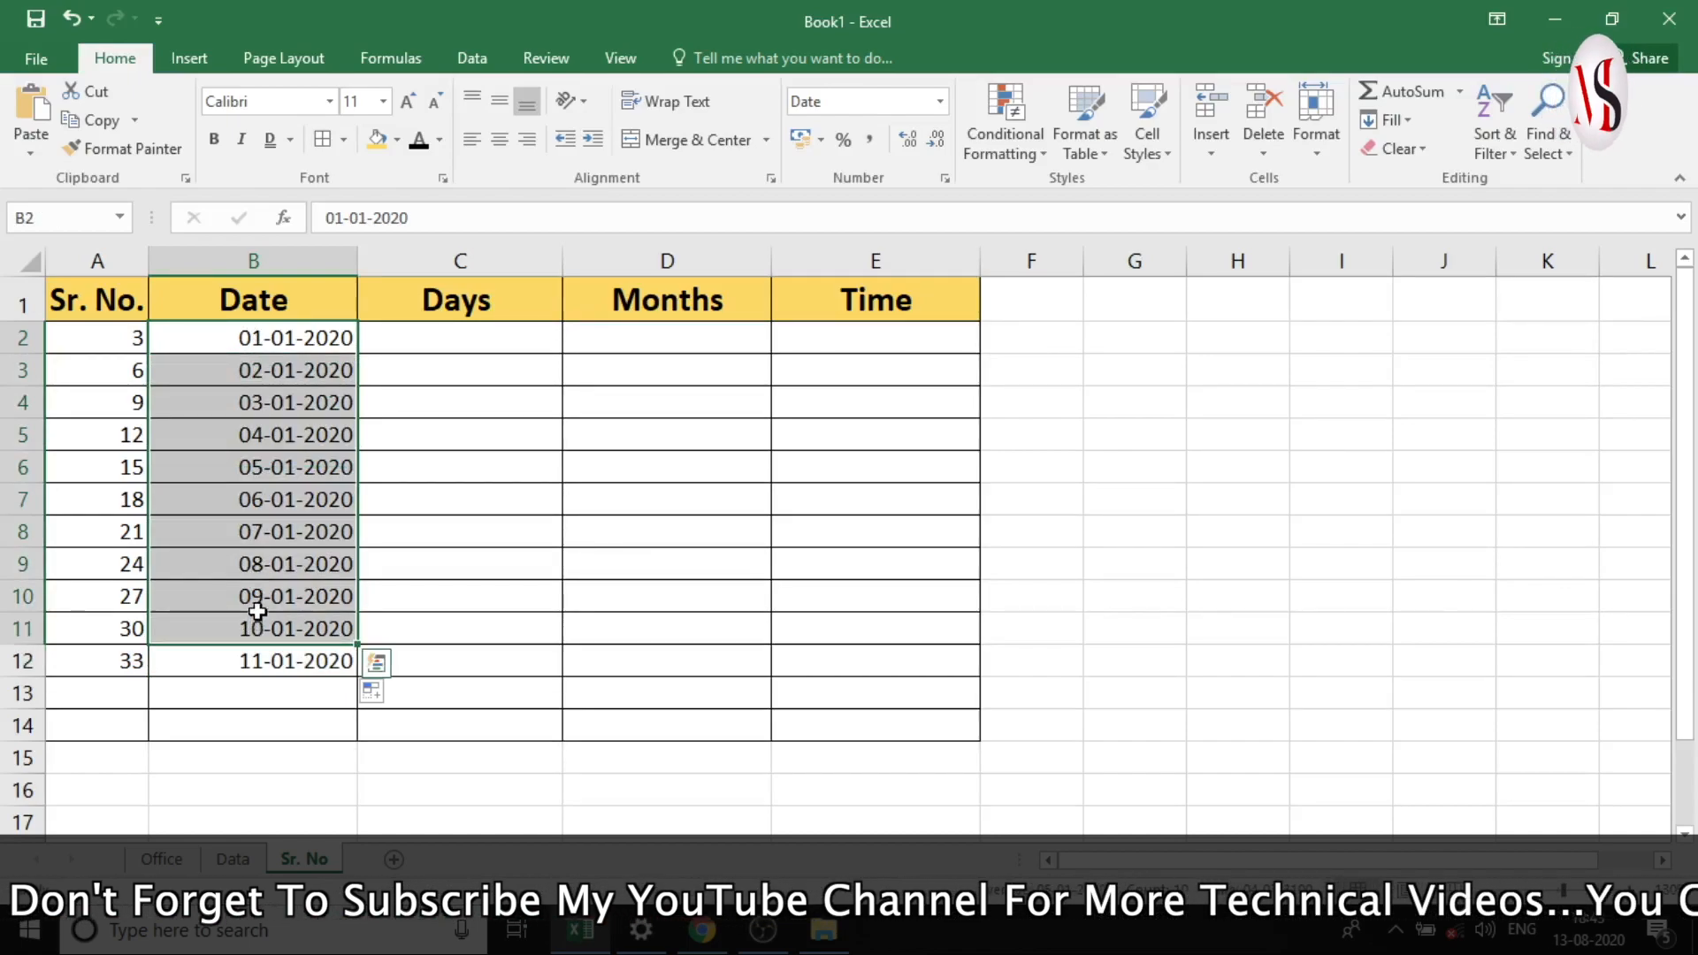
double_click(279, 339)
left_click_drag(283, 339, 290, 631)
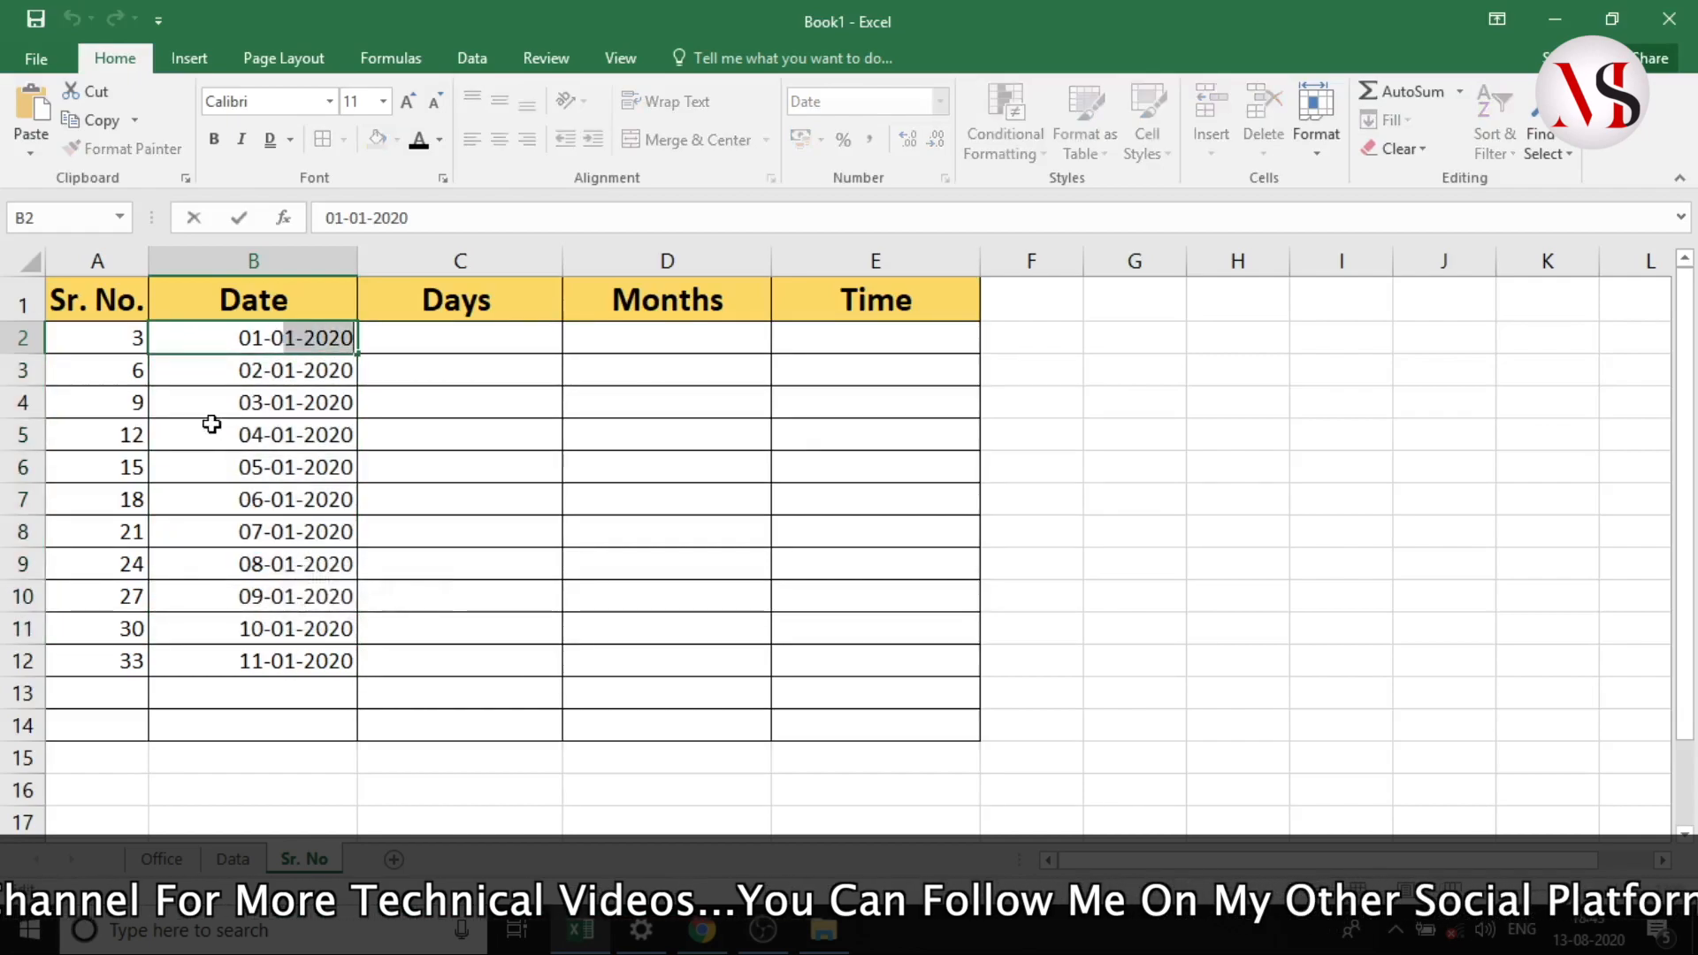
left_click_drag(215, 426, 212, 404)
left_click_drag(206, 342, 229, 659)
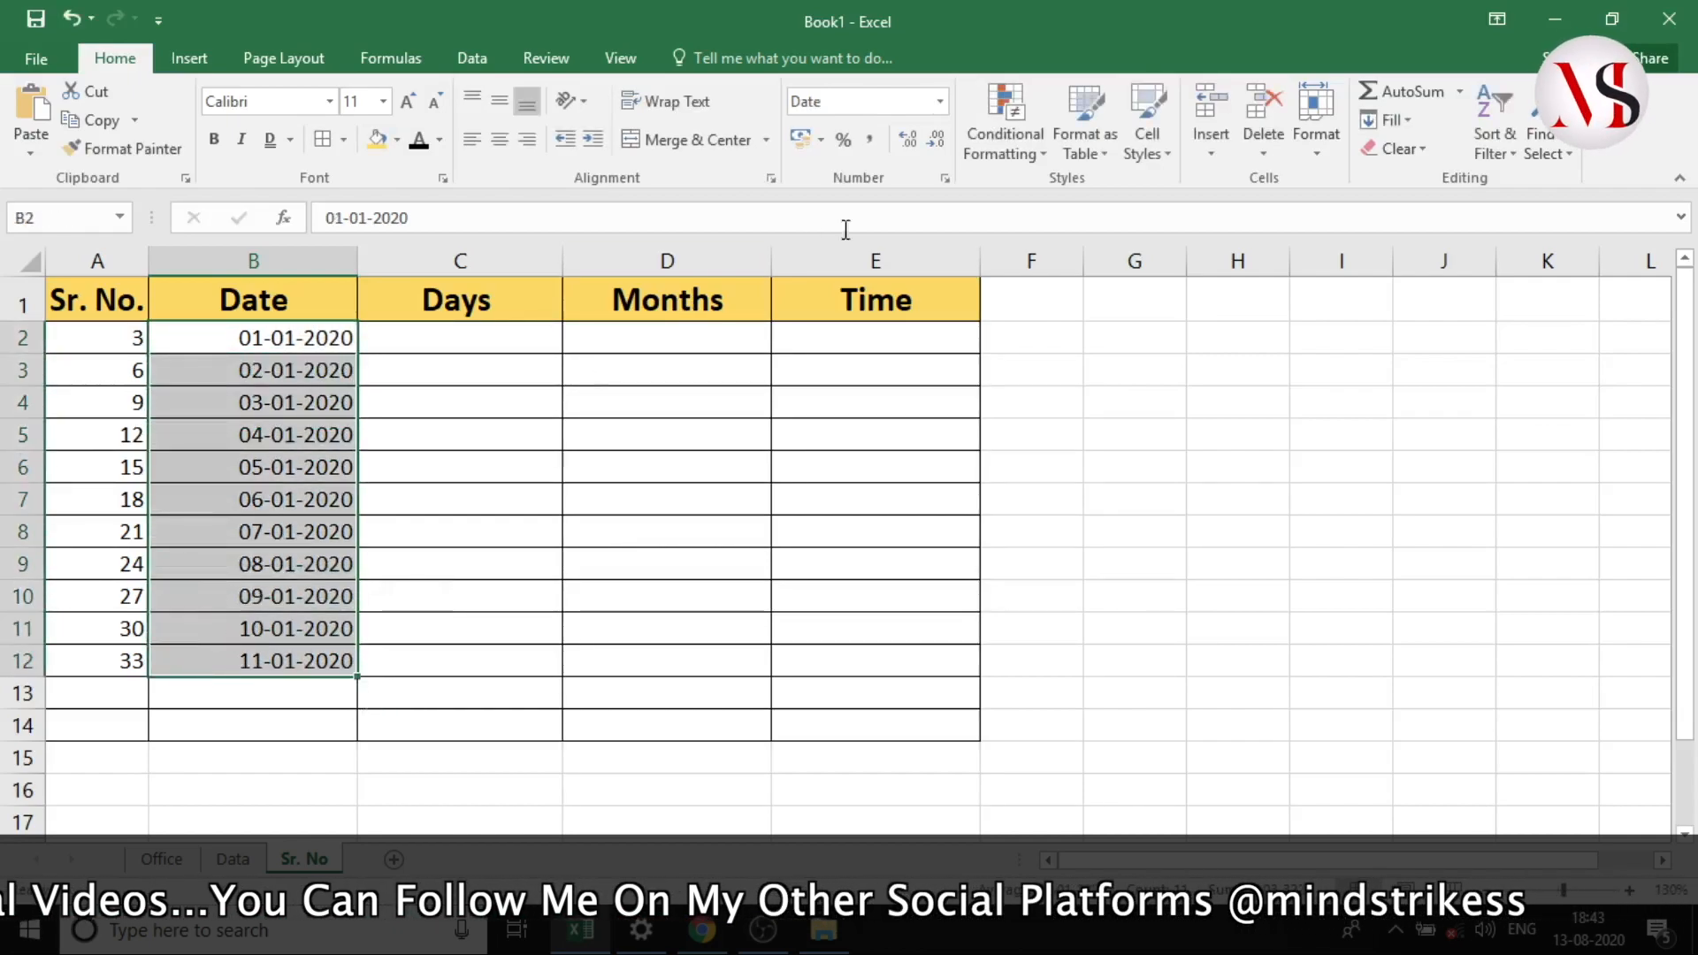
left_click(945, 180)
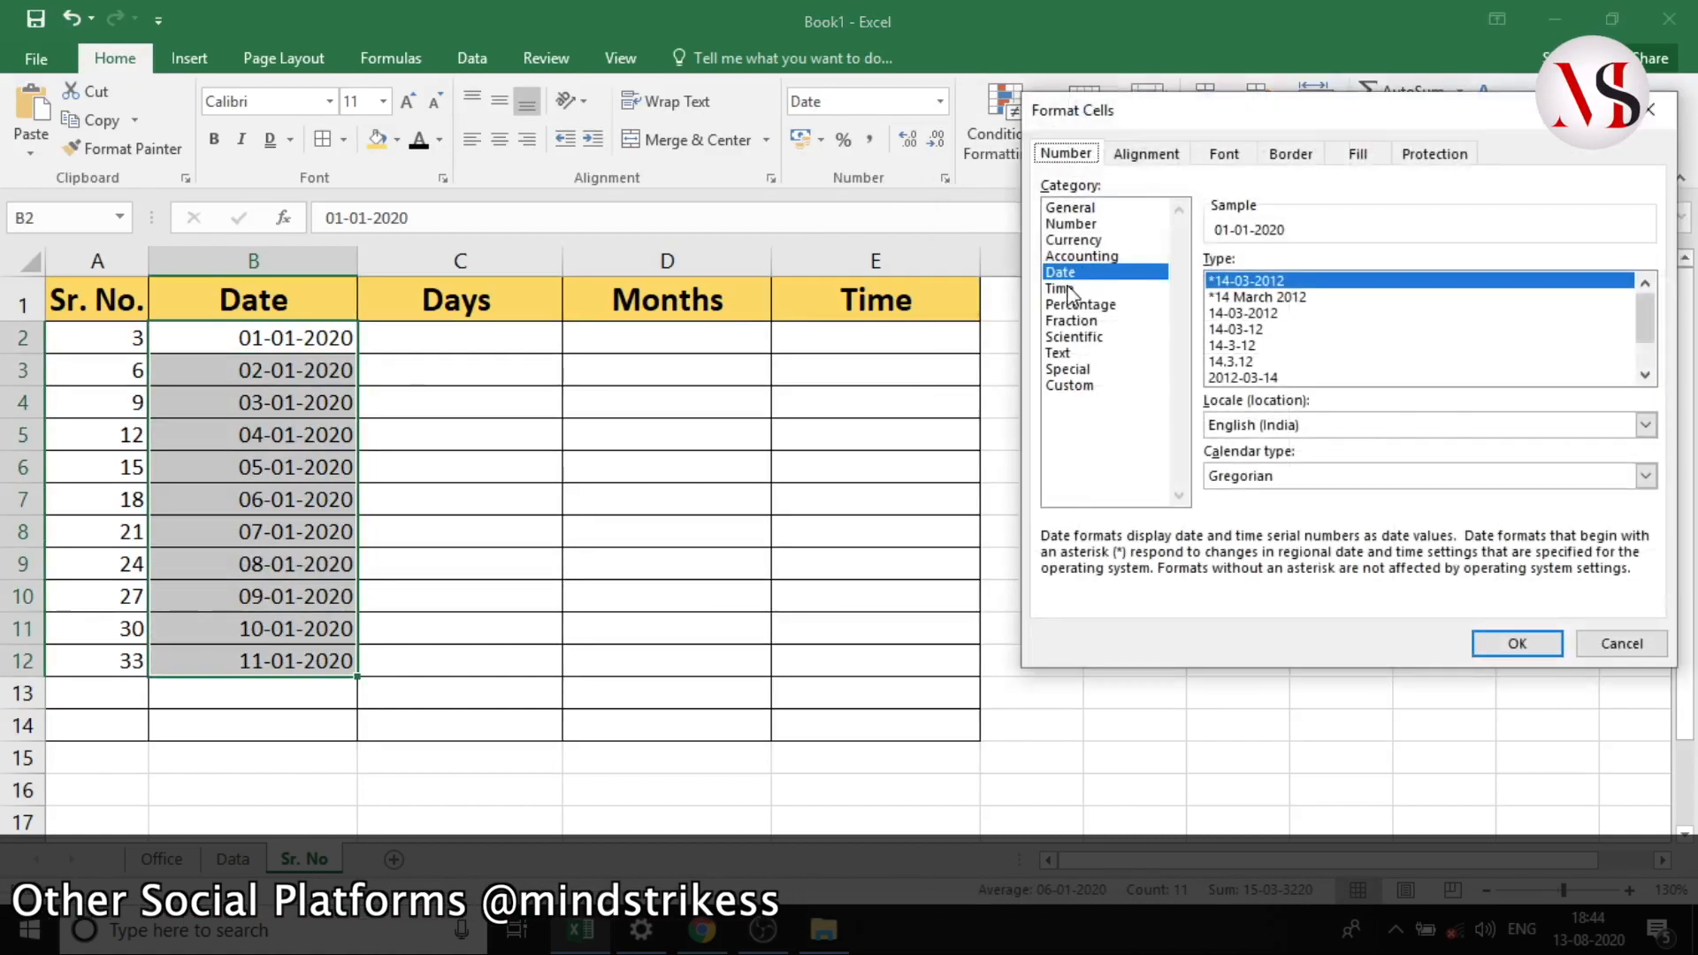
left_click(1266, 299)
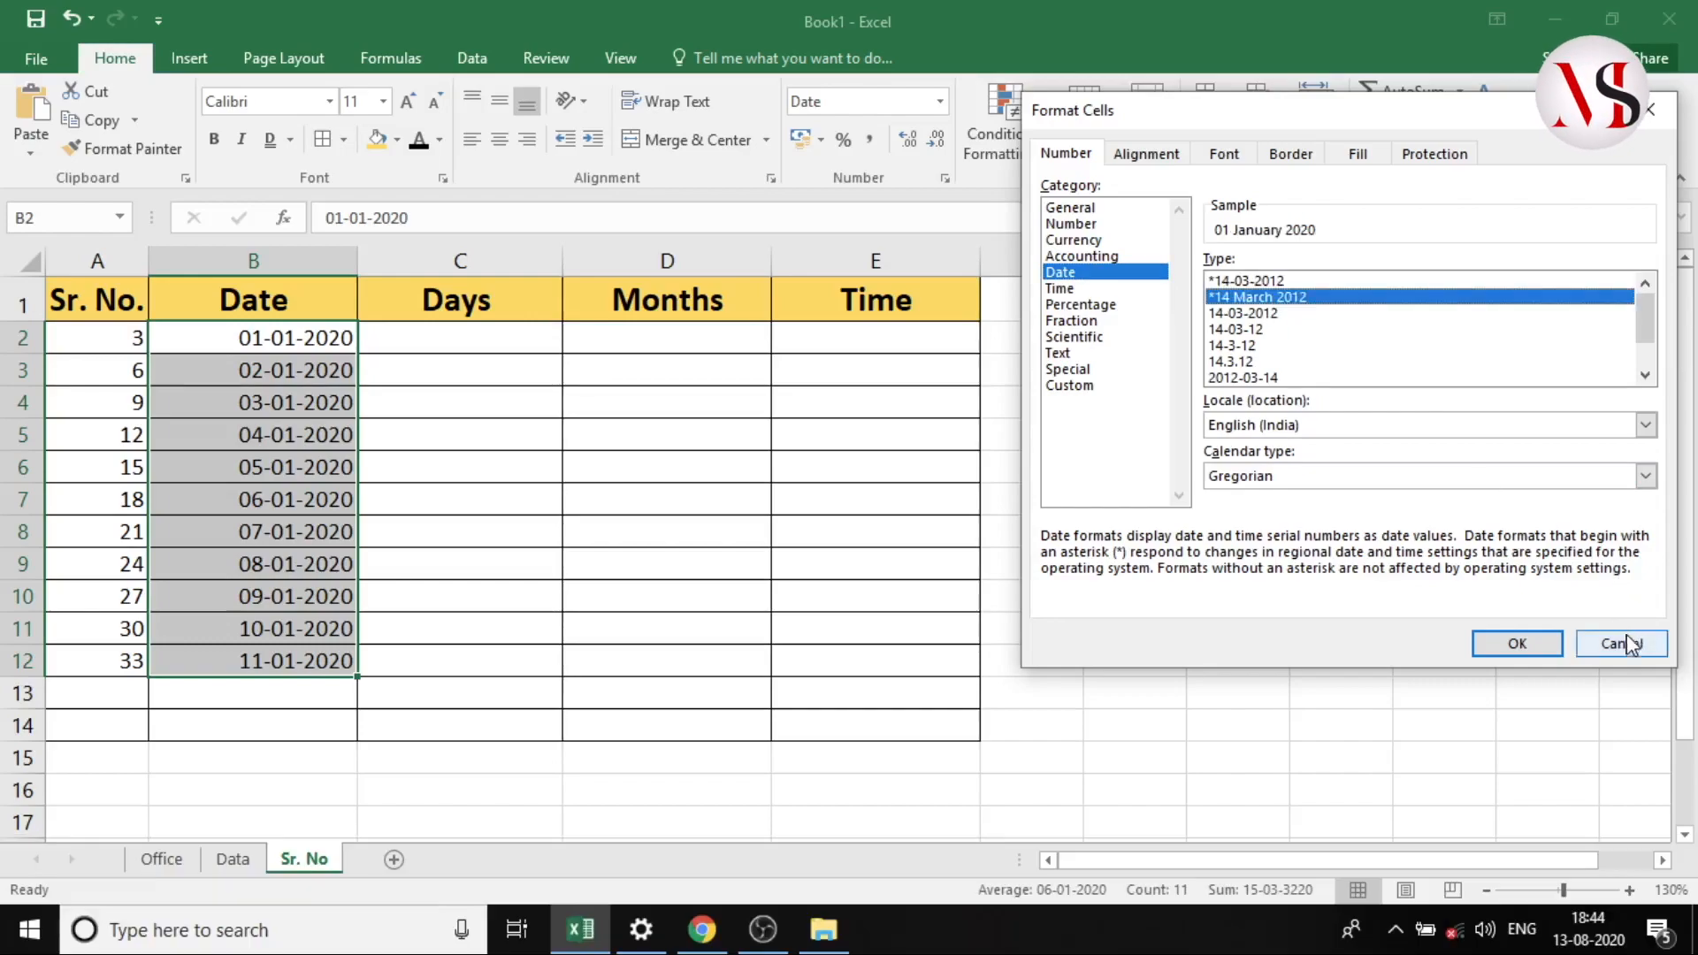
left_click(1537, 648)
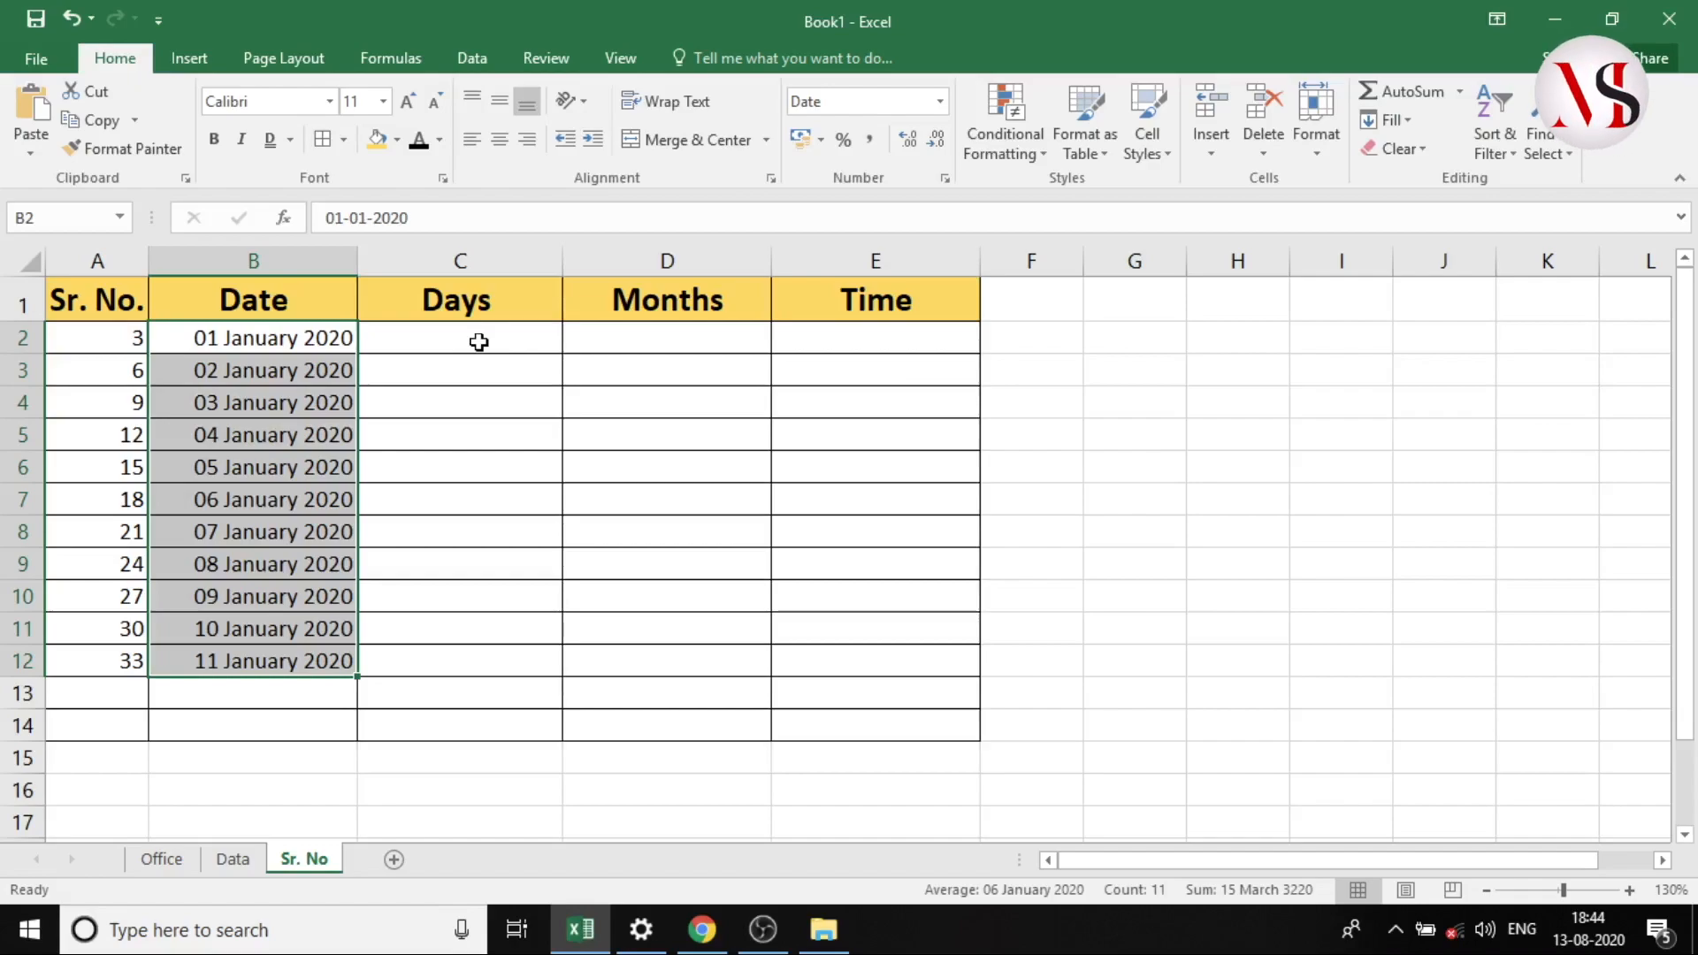
- Enter Monday in C2 and fill the weekday names down the Days column to C10
left_click(479, 342)
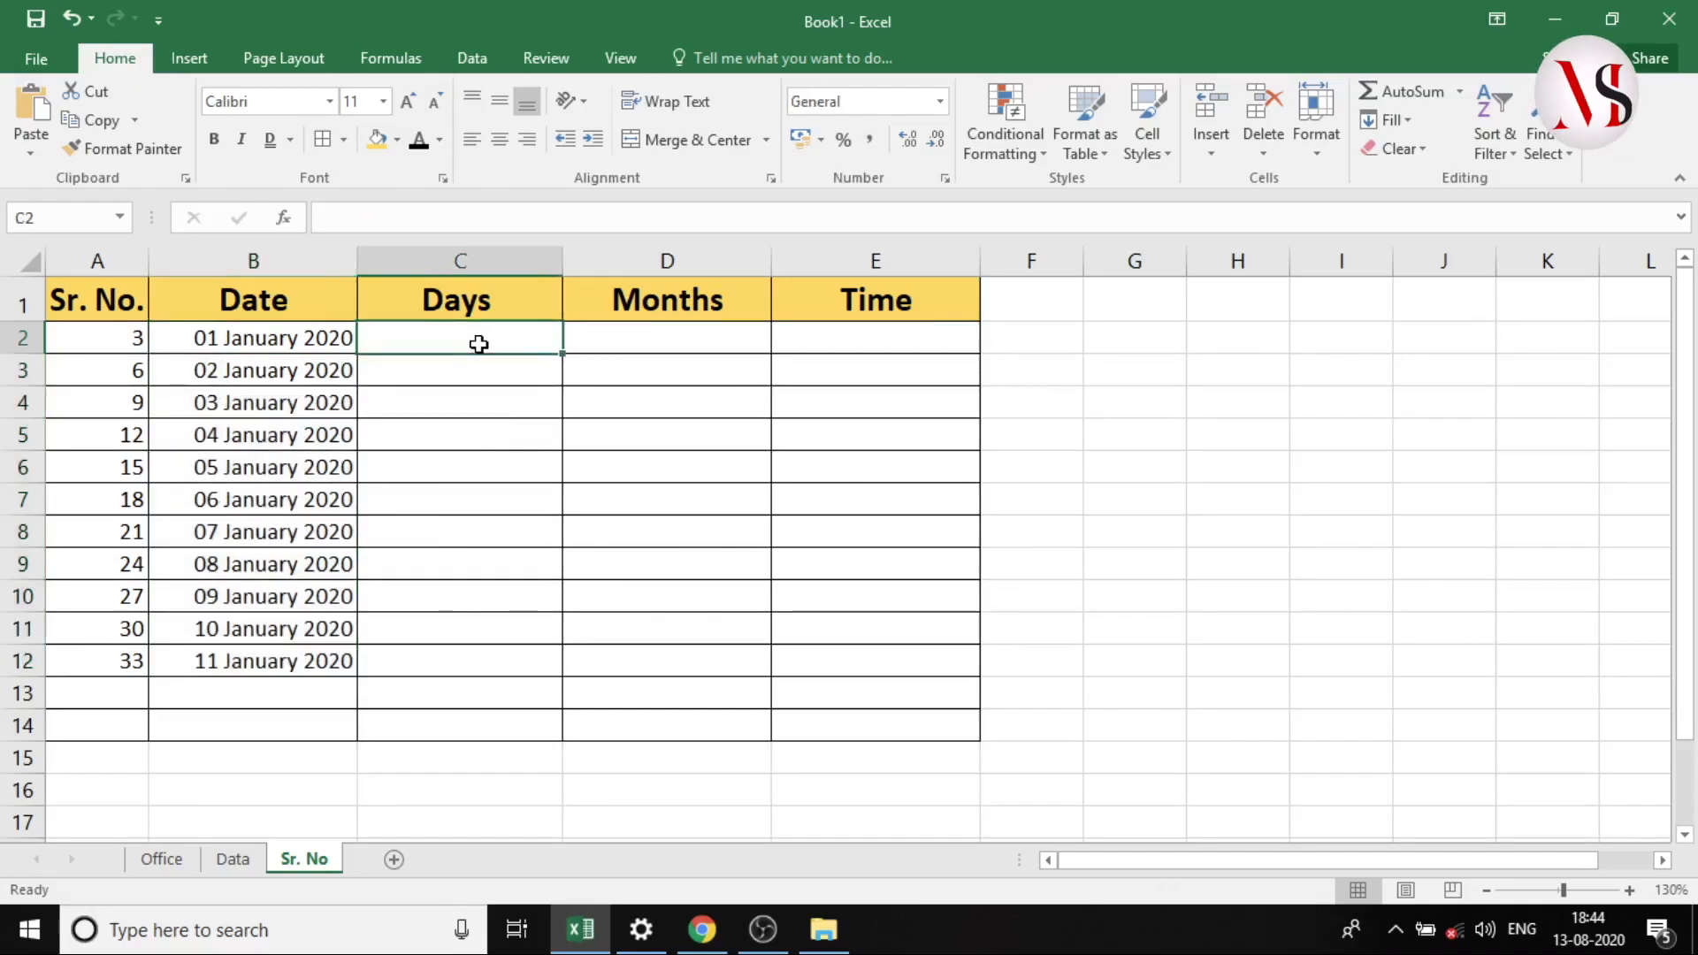
type("Monday")
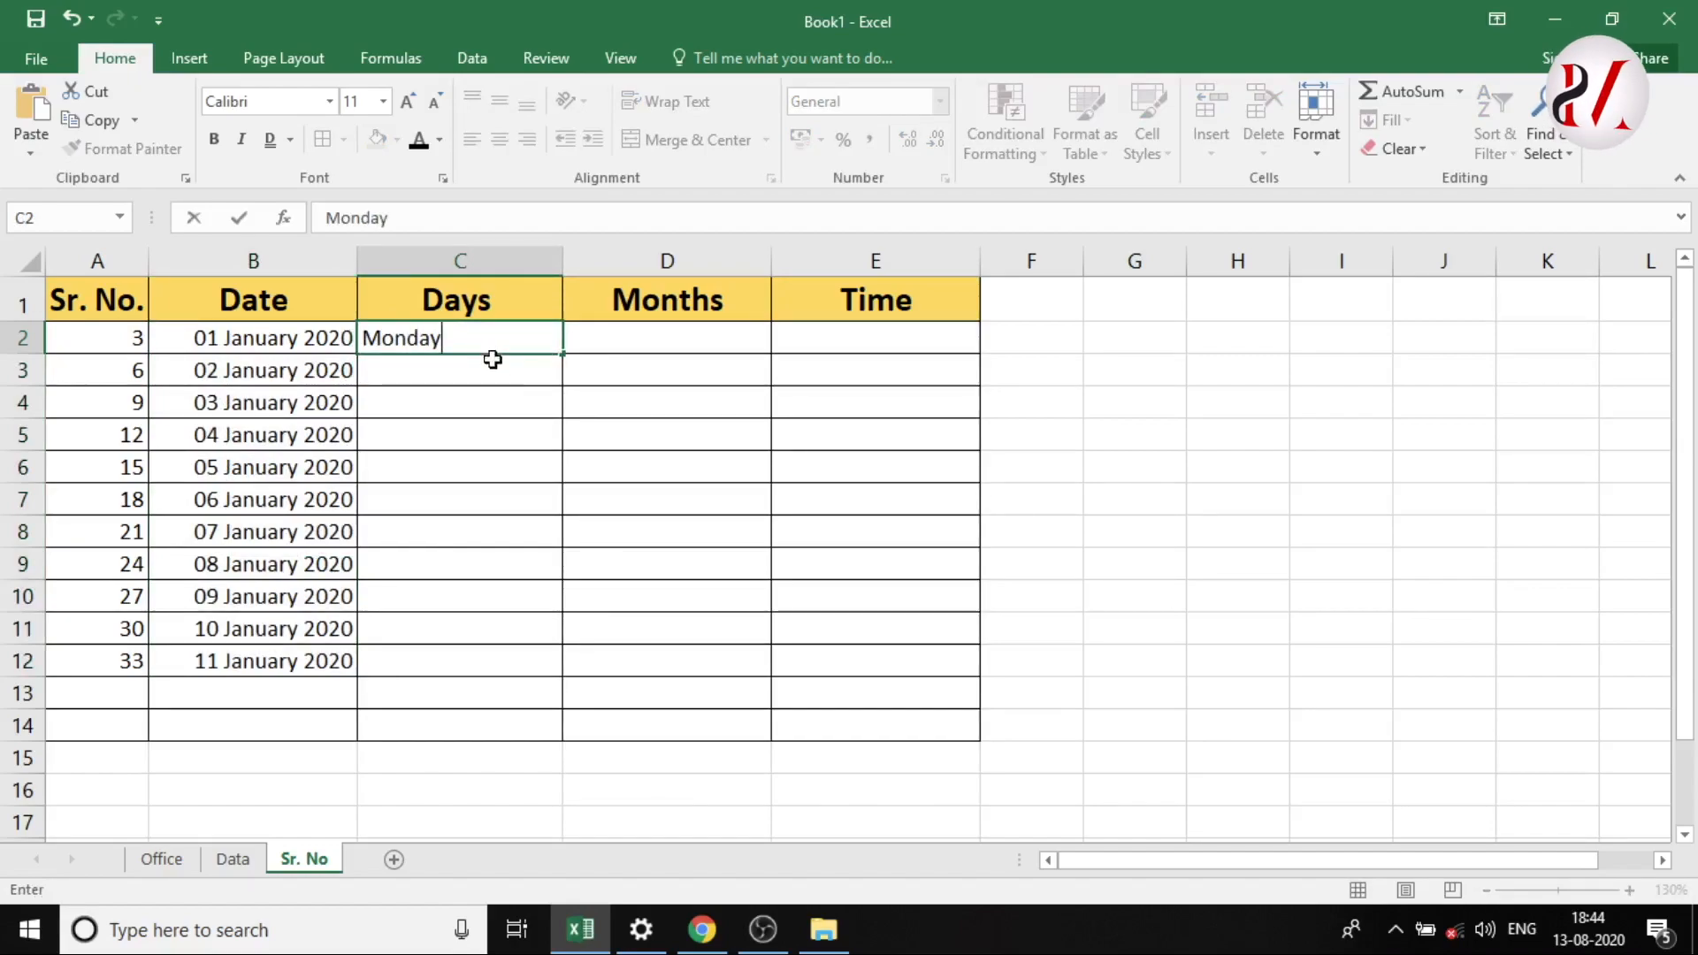
left_click(515, 342)
key("Return")
left_click(486, 336)
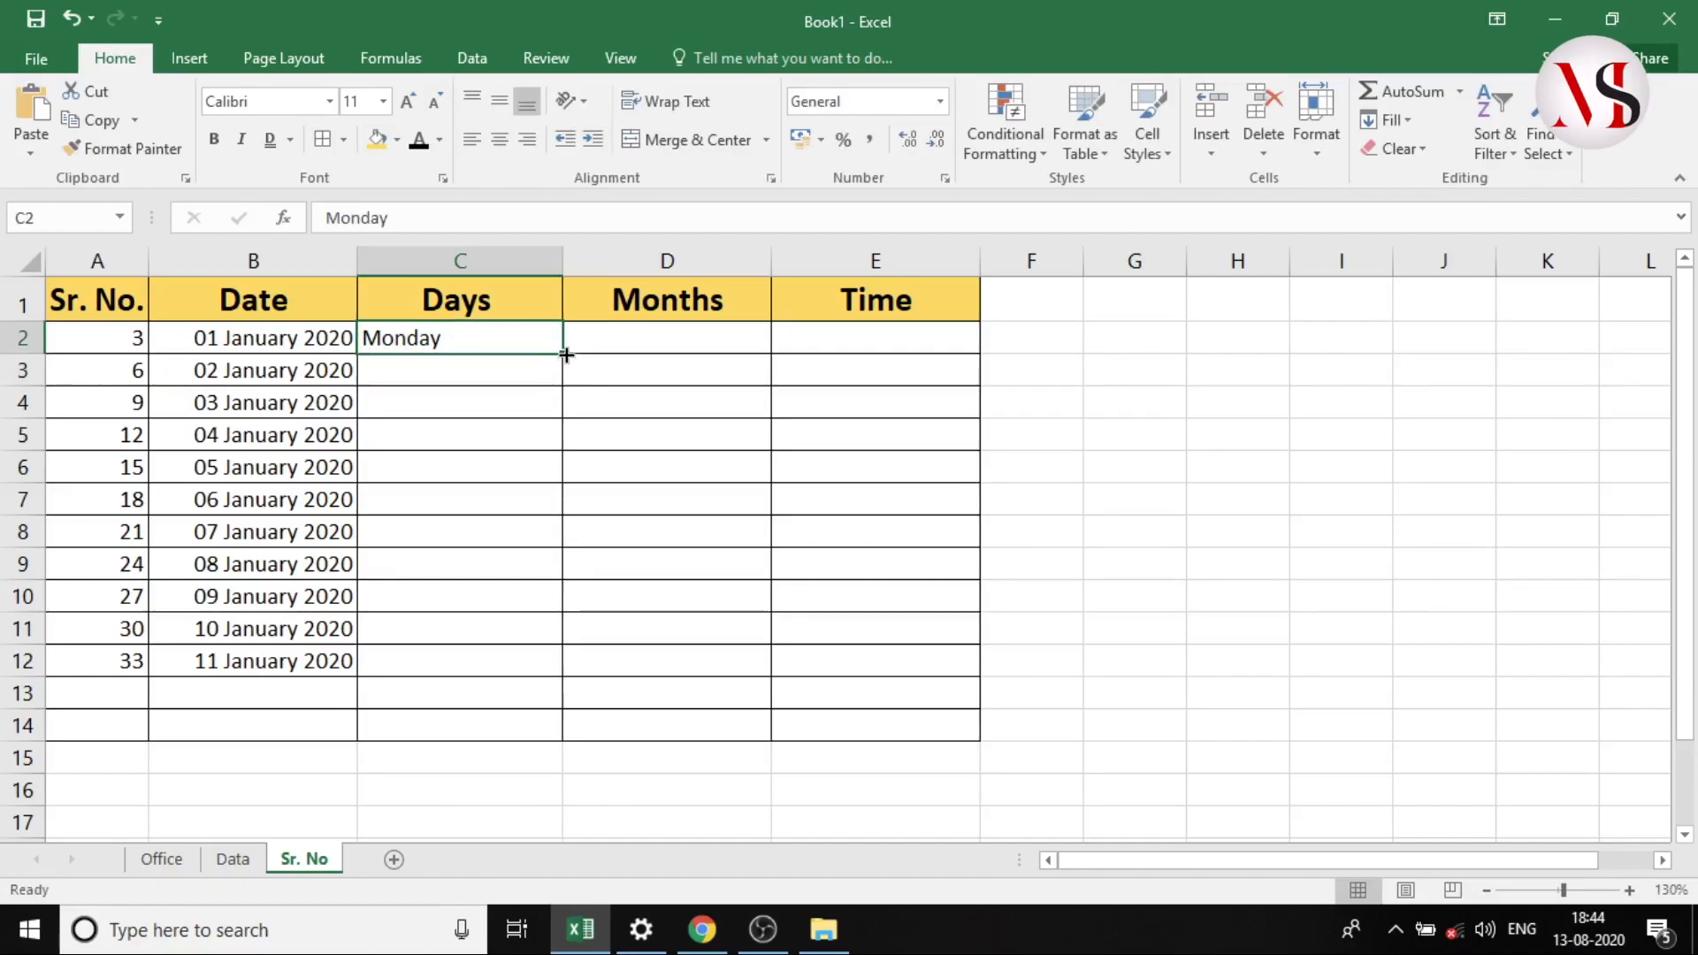
left_click_drag(562, 354, 550, 608)
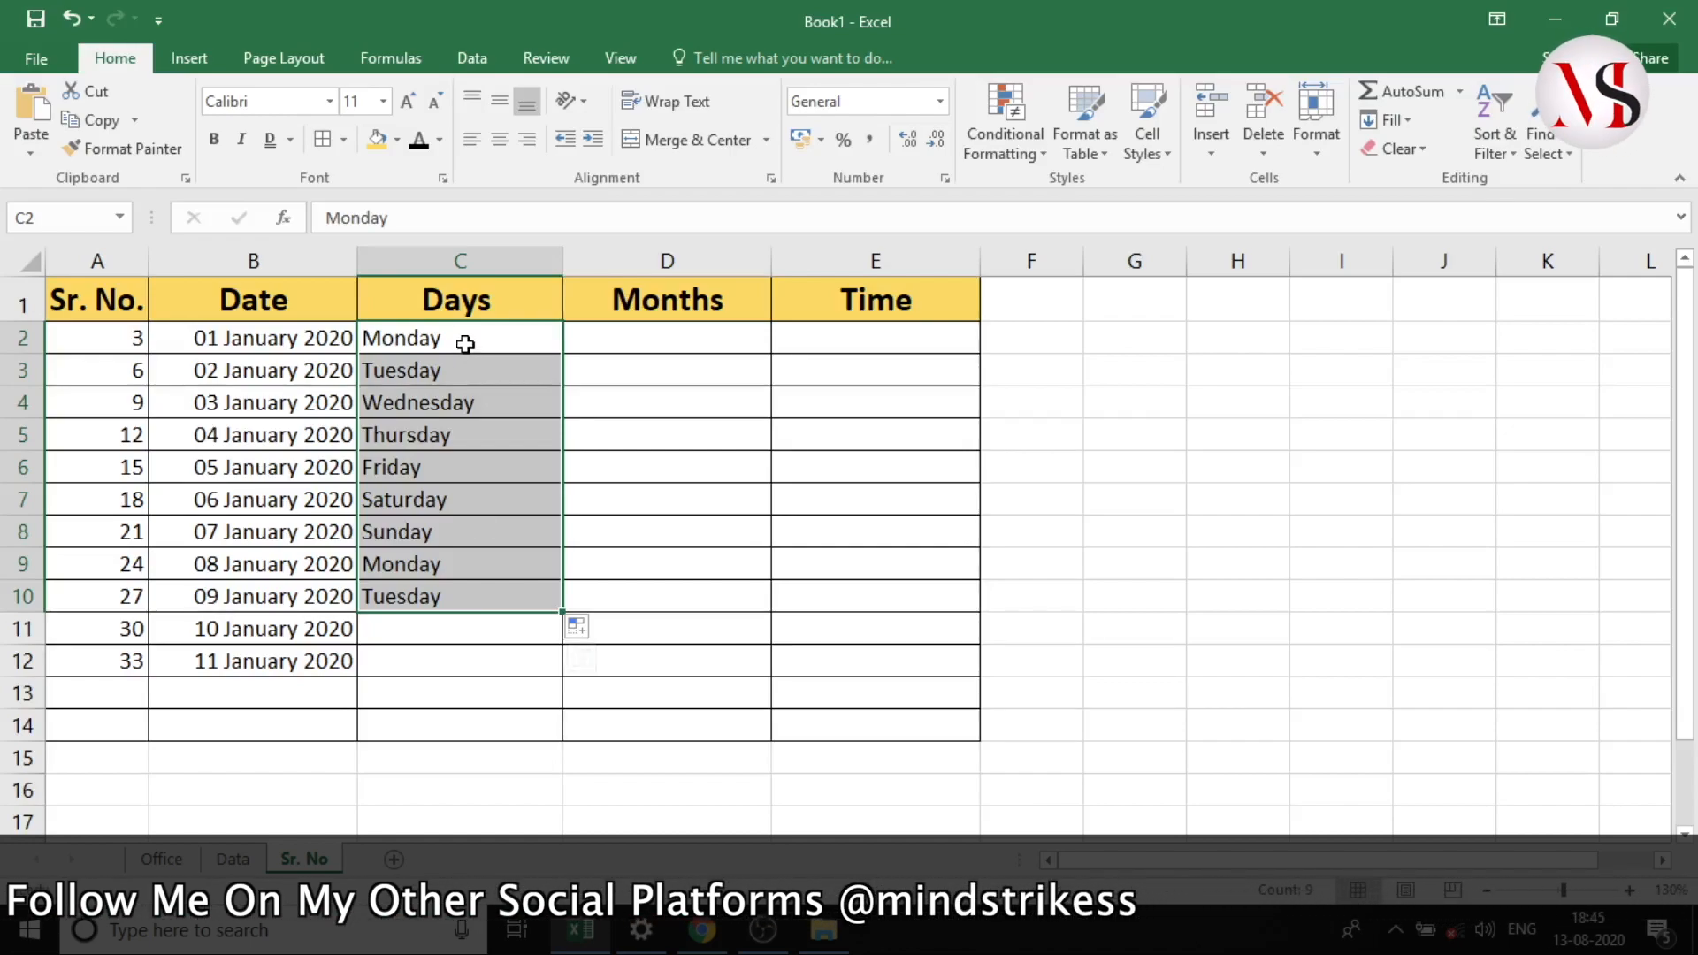
- Clear the weekday names from C2:C10
left_click_drag(465, 344, 466, 587)
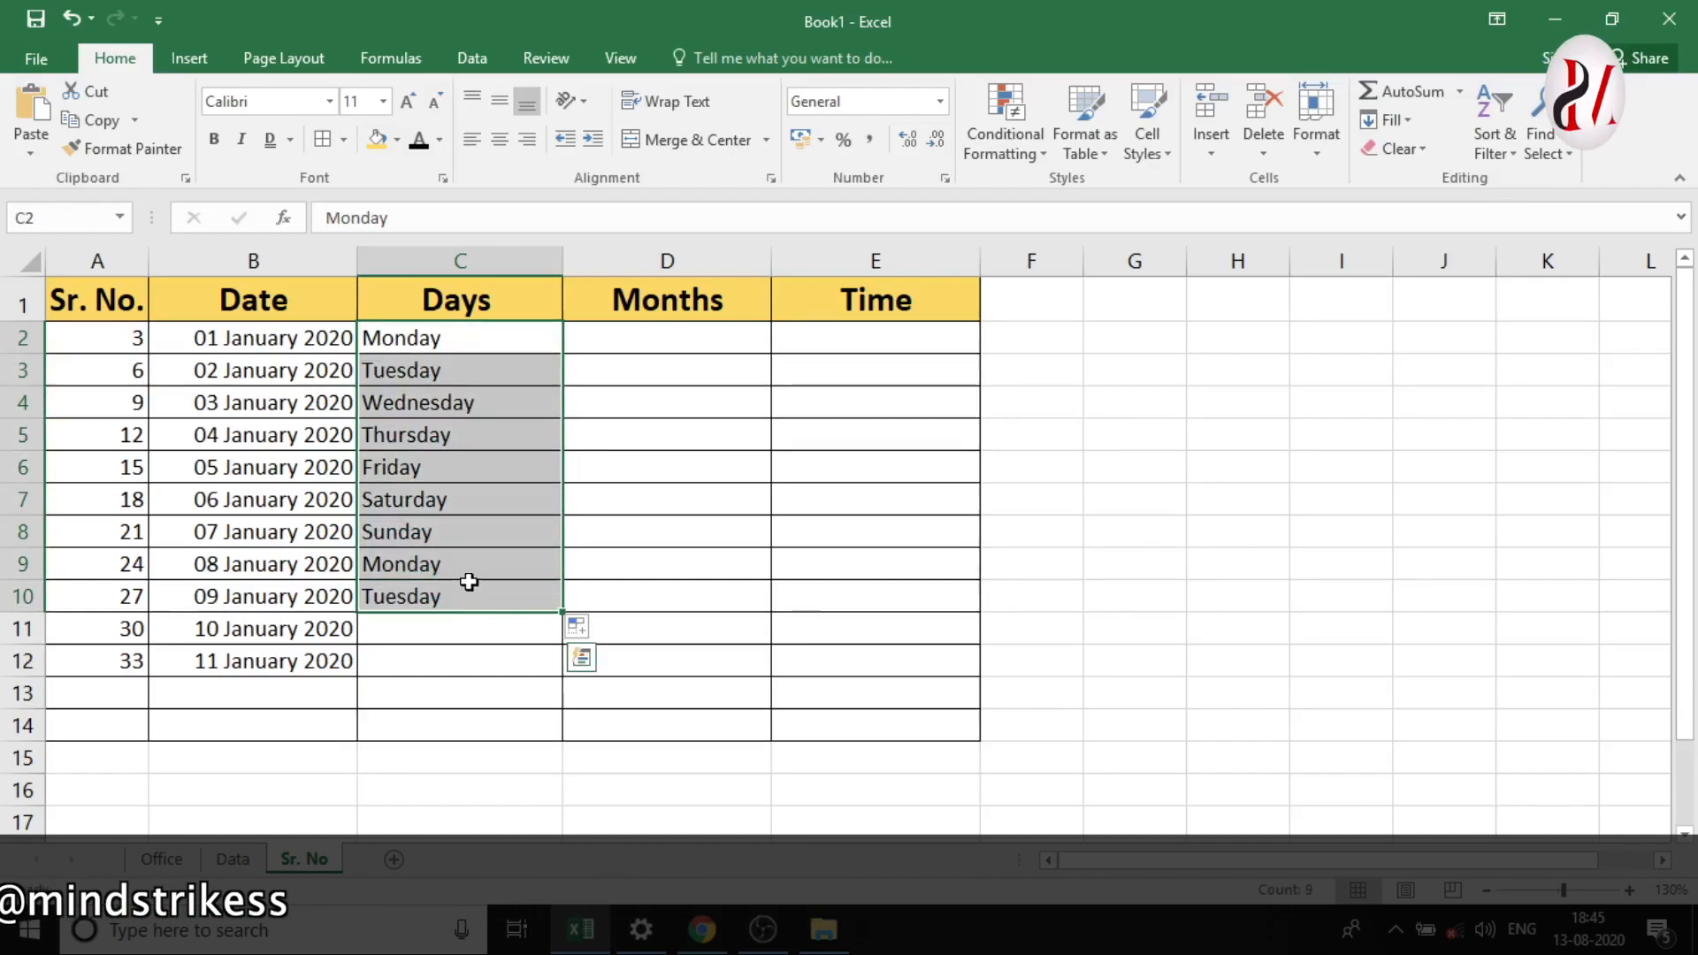
key("Delete")
left_click(443, 345)
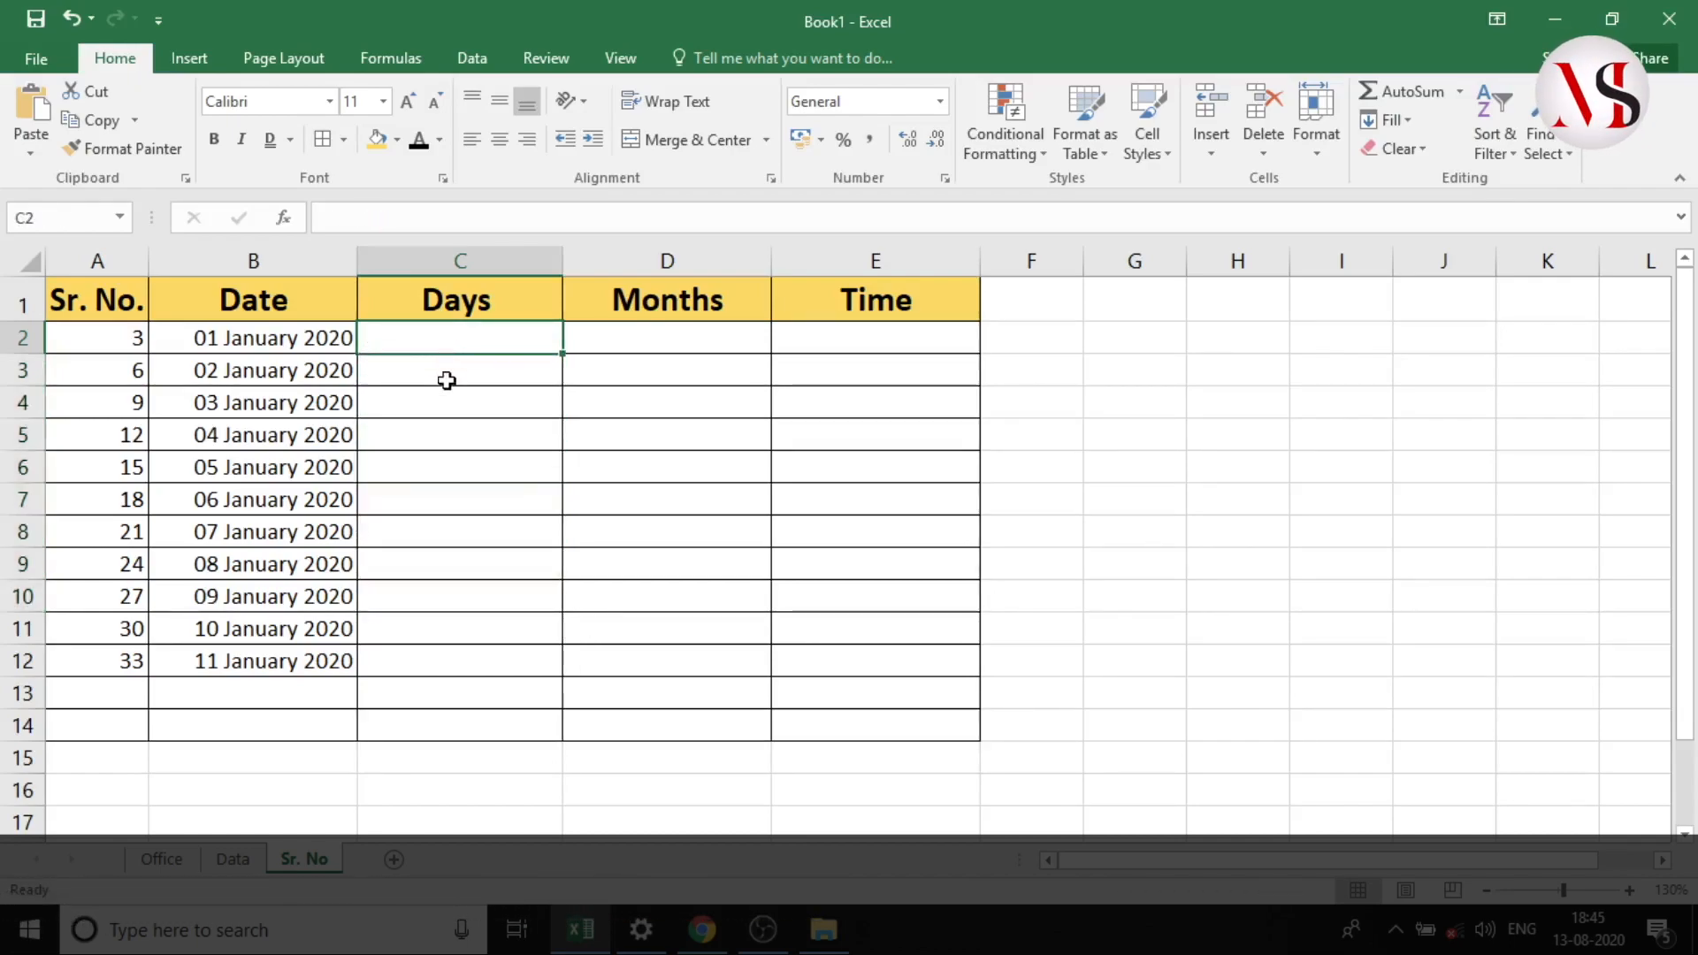
- Enter mon in C2, fill the abbreviated weekday names down to C12, and centre them
type("mon")
key("Return")
left_click(481, 339)
left_click_drag(564, 354, 569, 694)
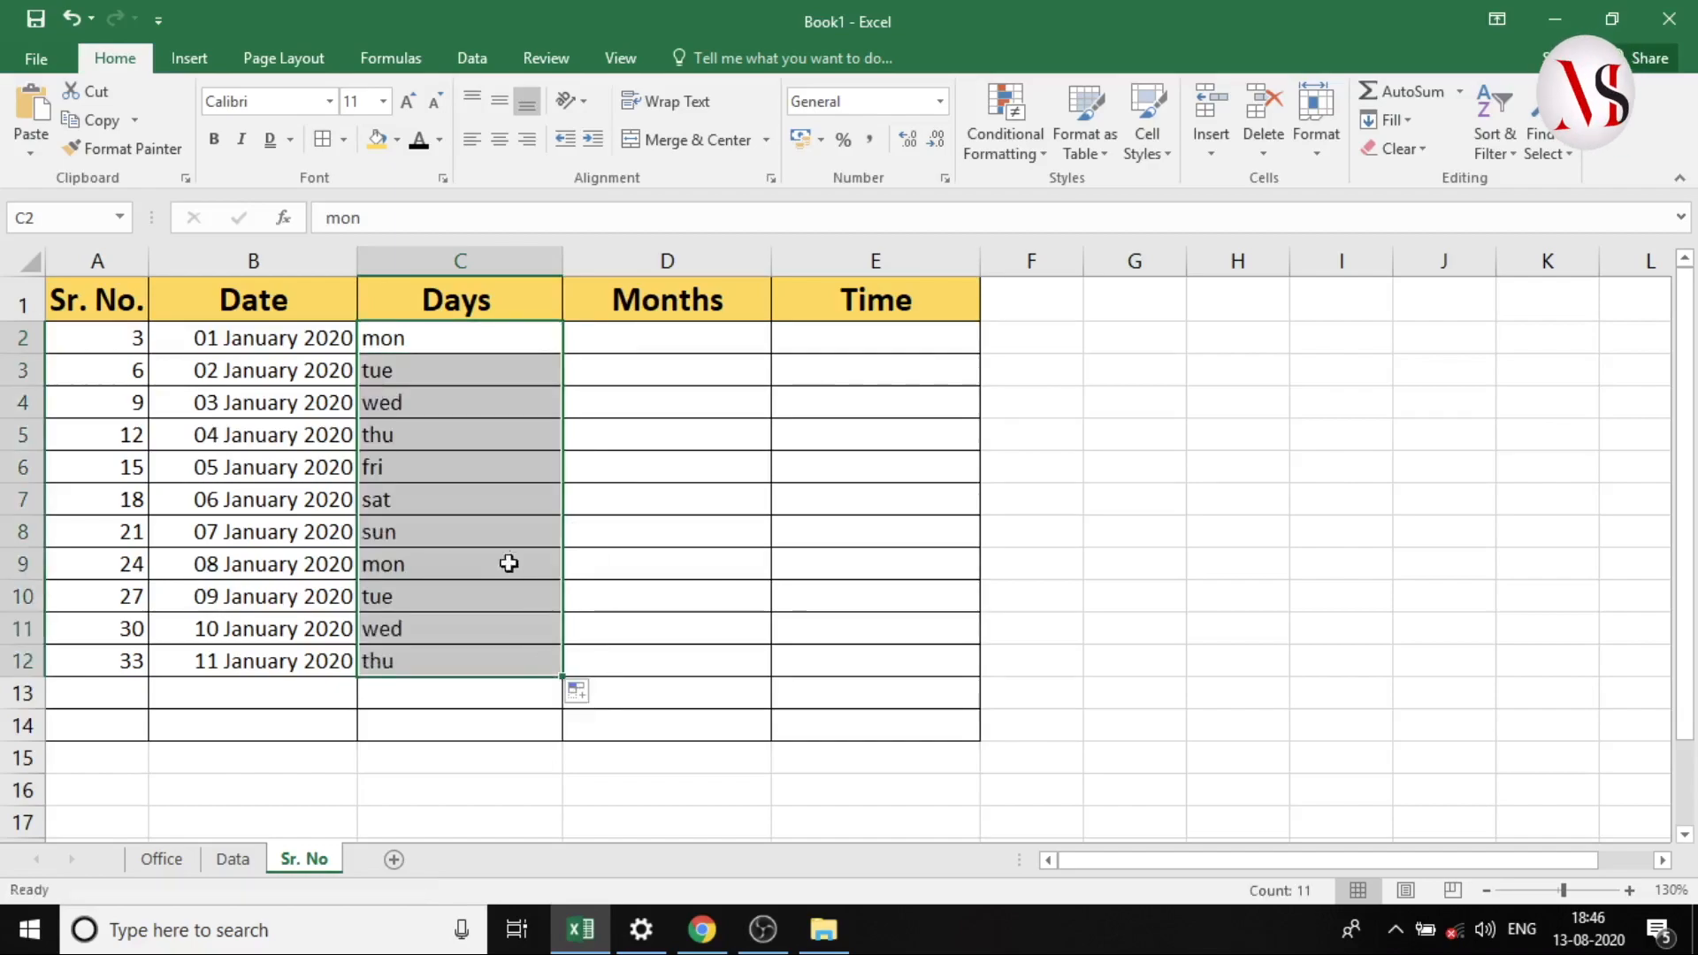
left_click(500, 140)
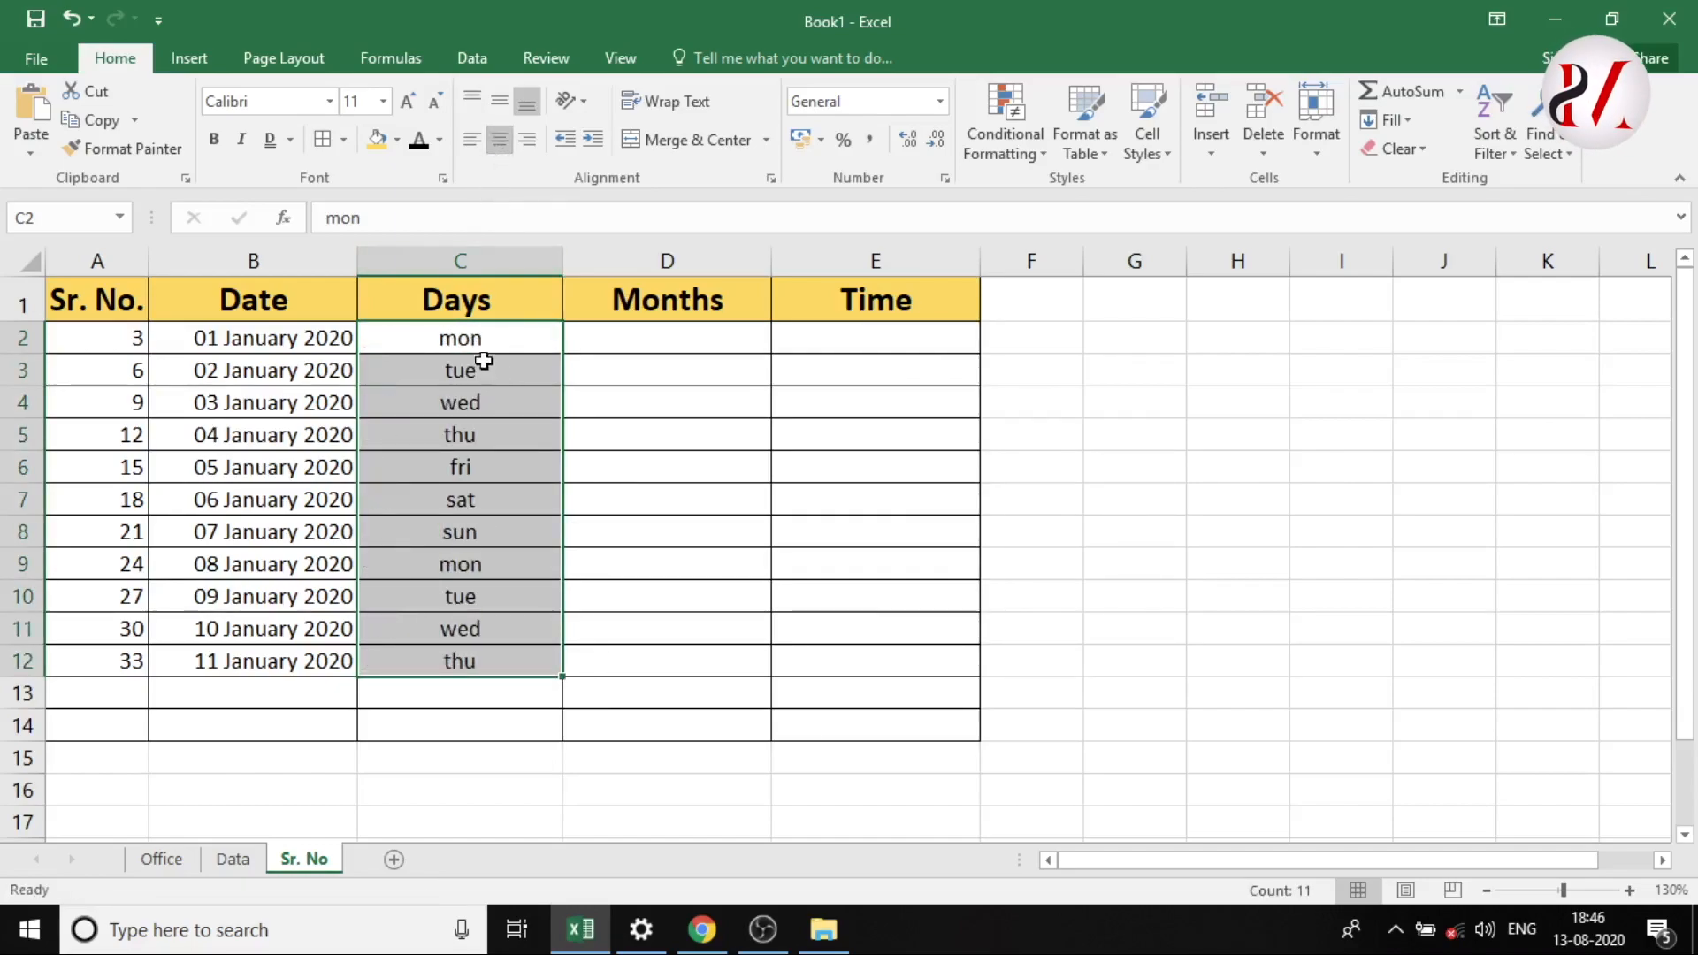
- Enter January in D2 and fill the full month names down the Months column to D12
left_click(692, 344)
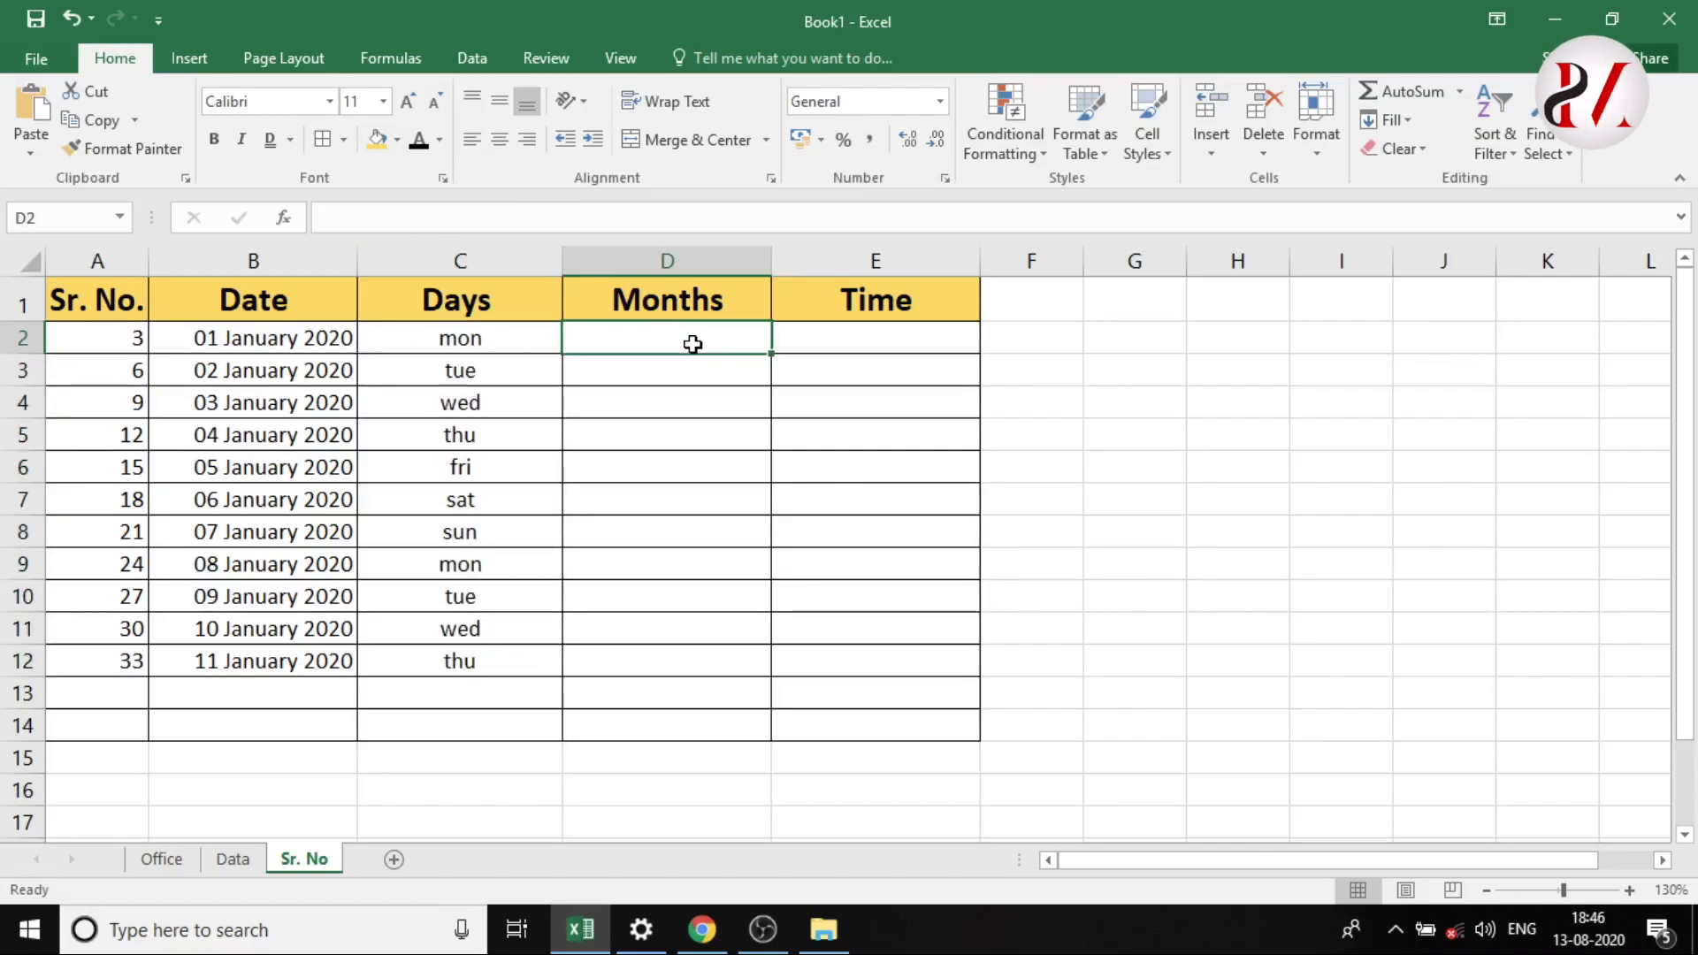
type("January")
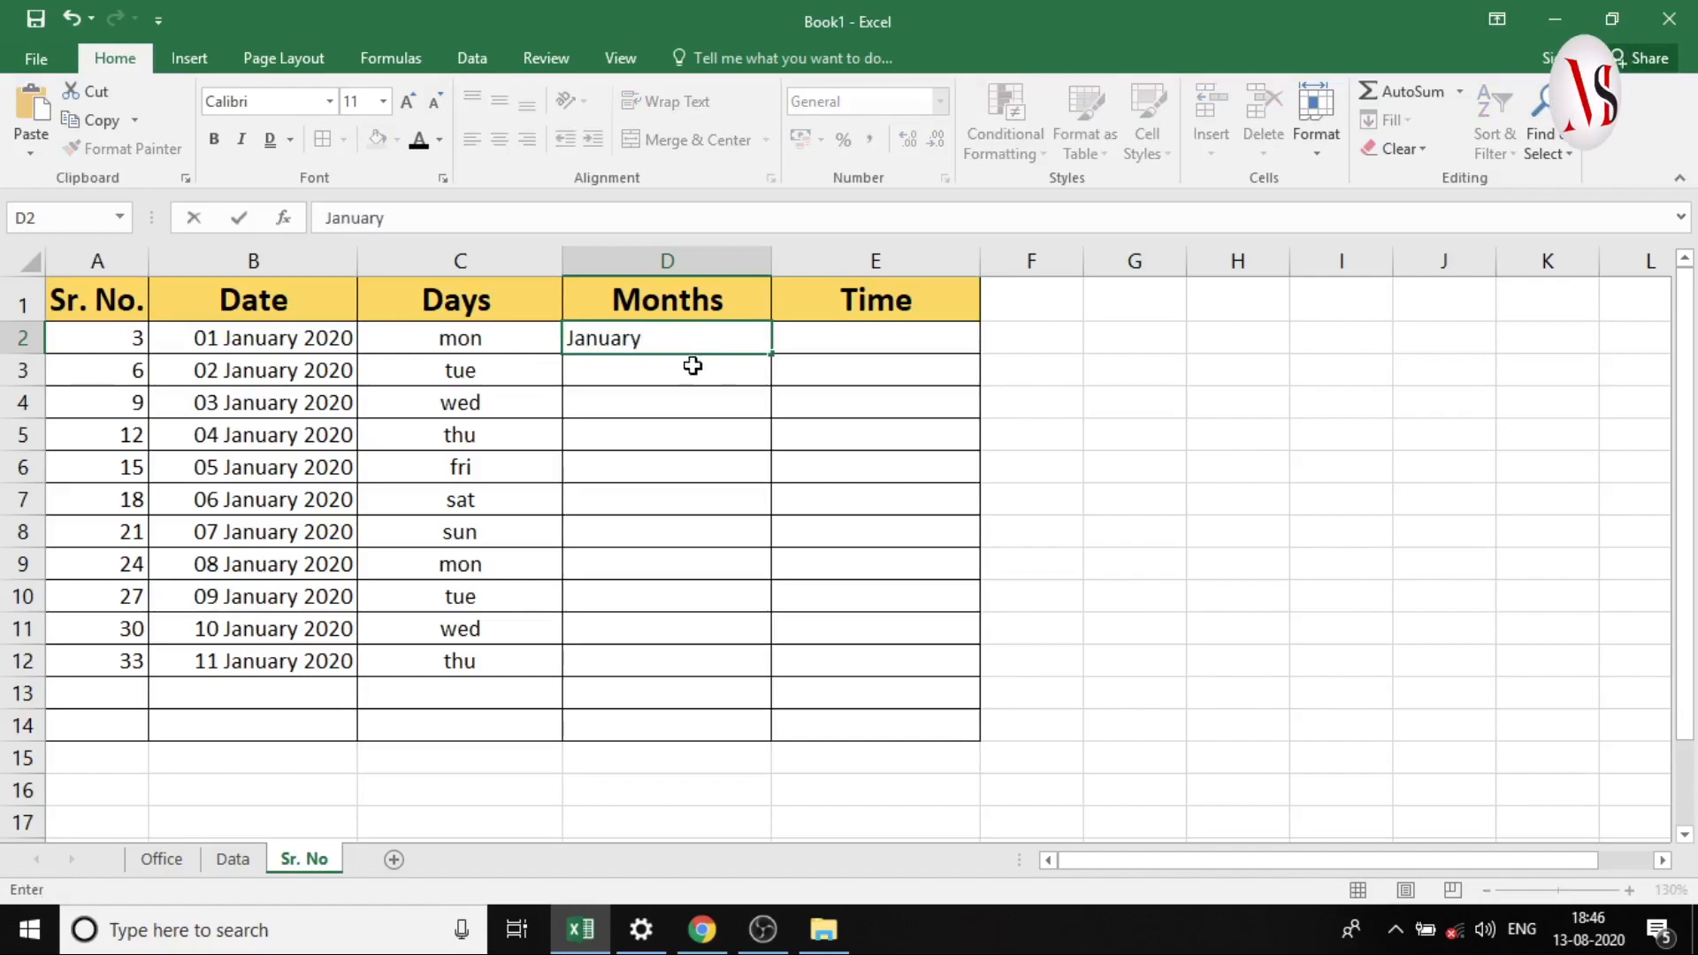
key("Return")
left_click(688, 334)
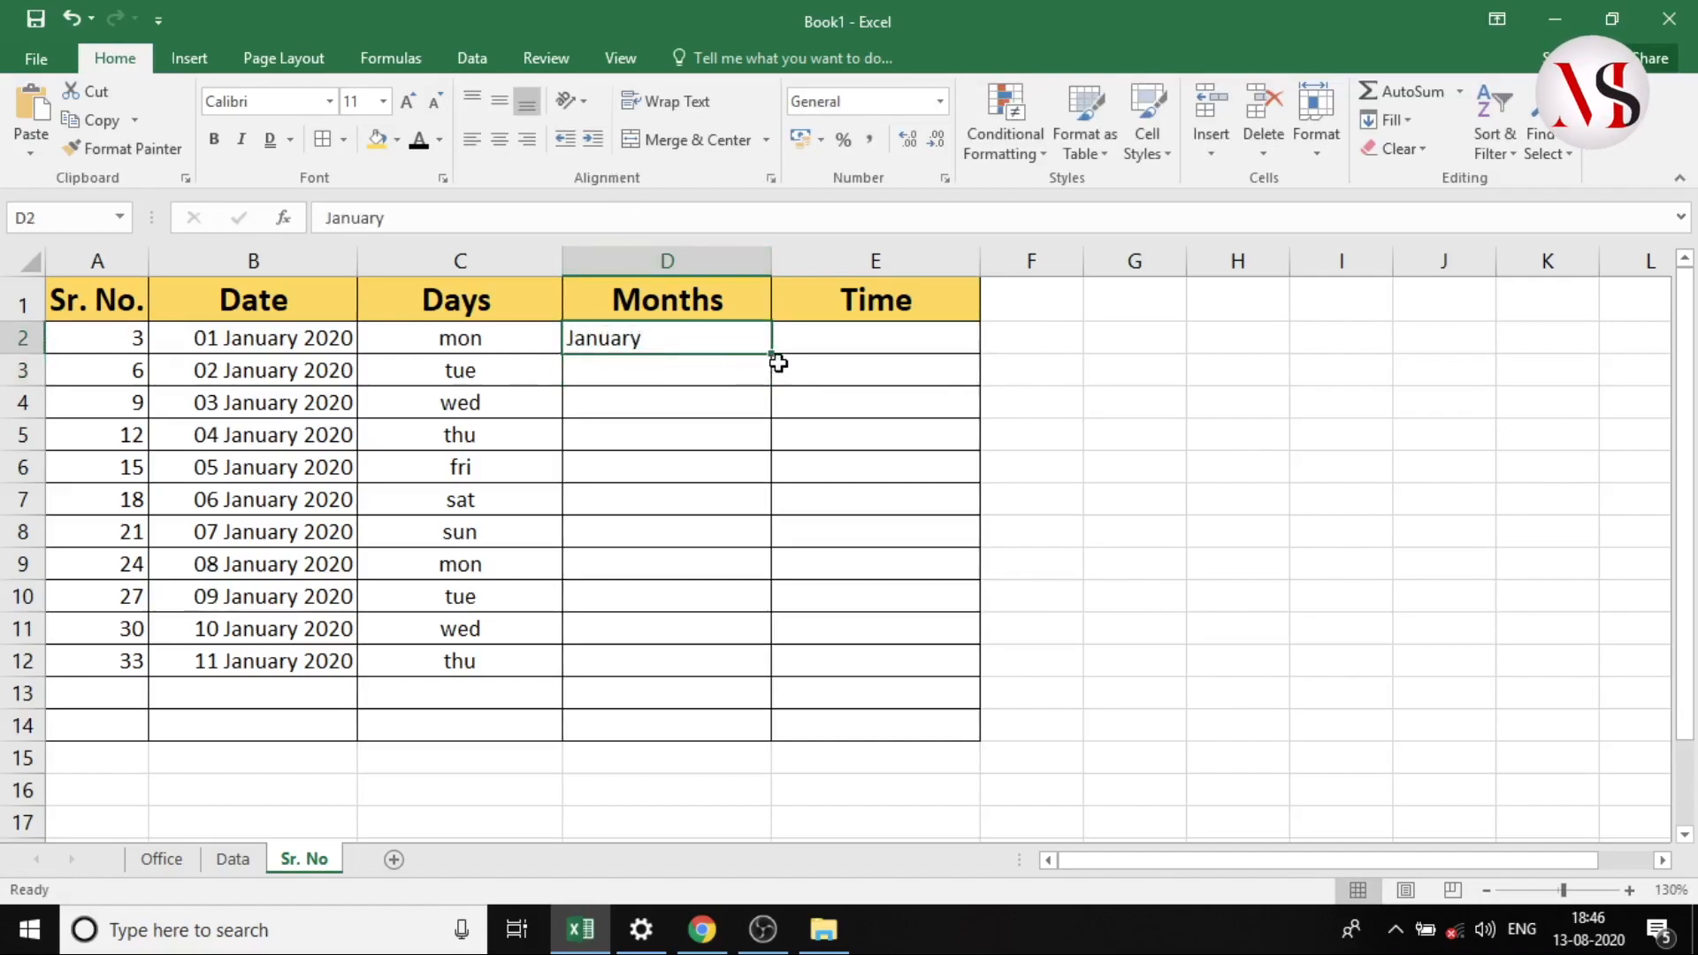
left_click_drag(772, 354, 762, 678)
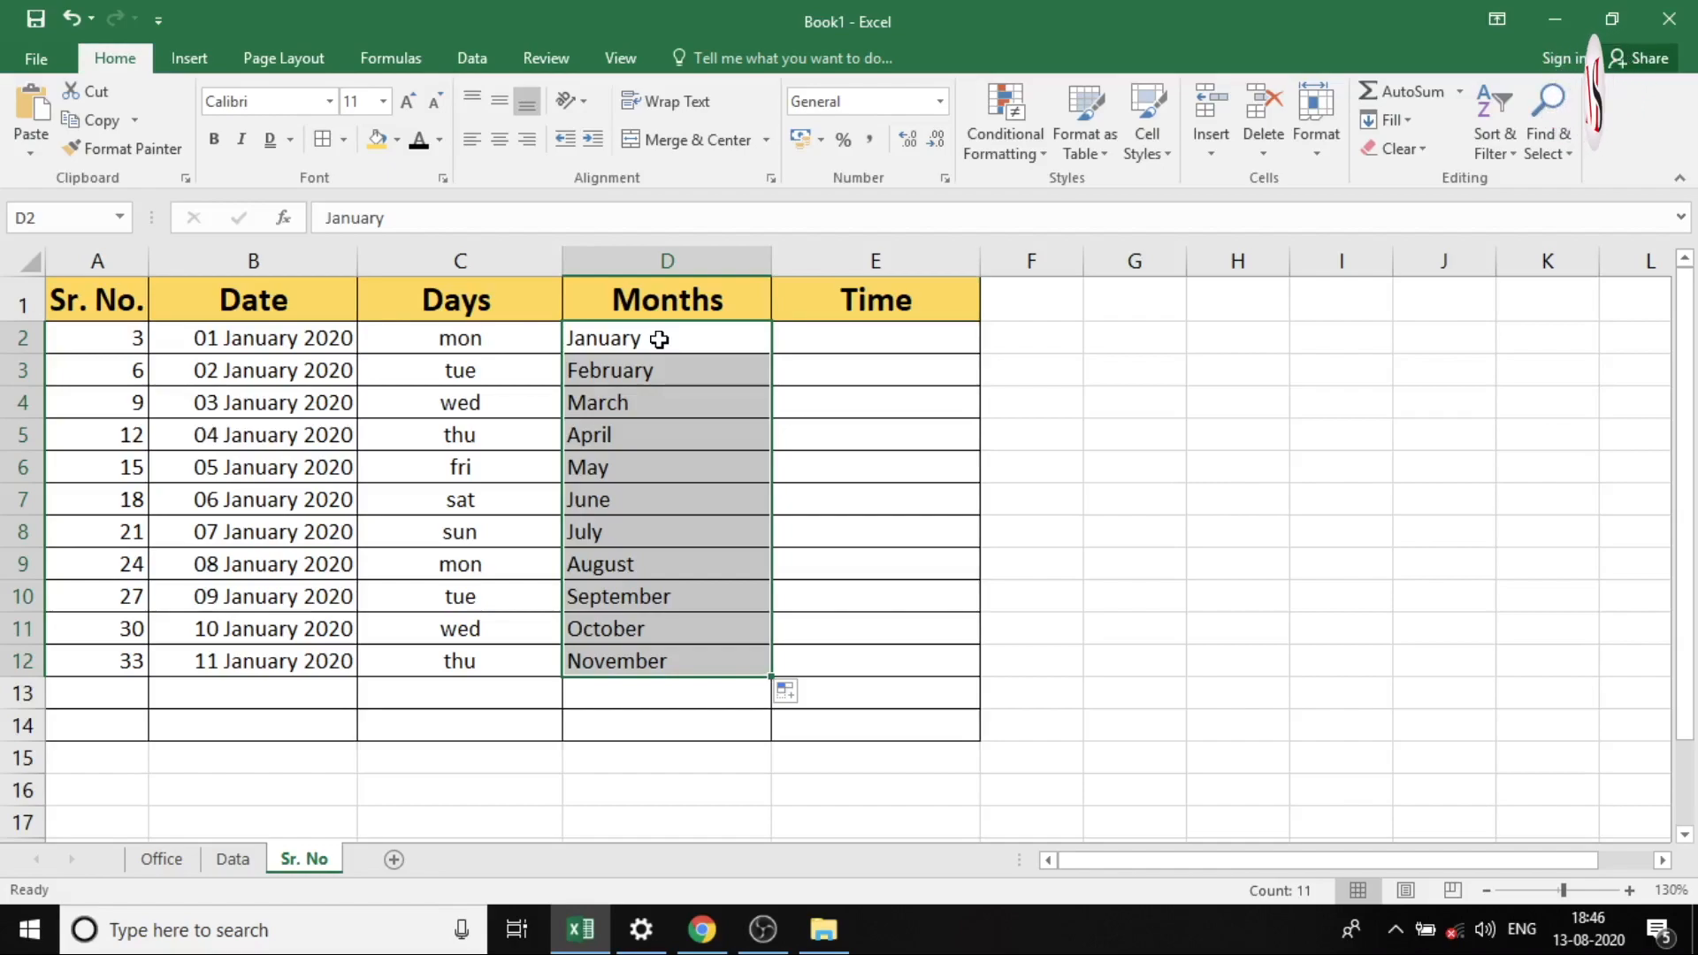
- Replace the month names in D2:D12 with a filled series of abbreviated months starting from jan, and centre them
key("Delete")
left_click(661, 339)
type("jan")
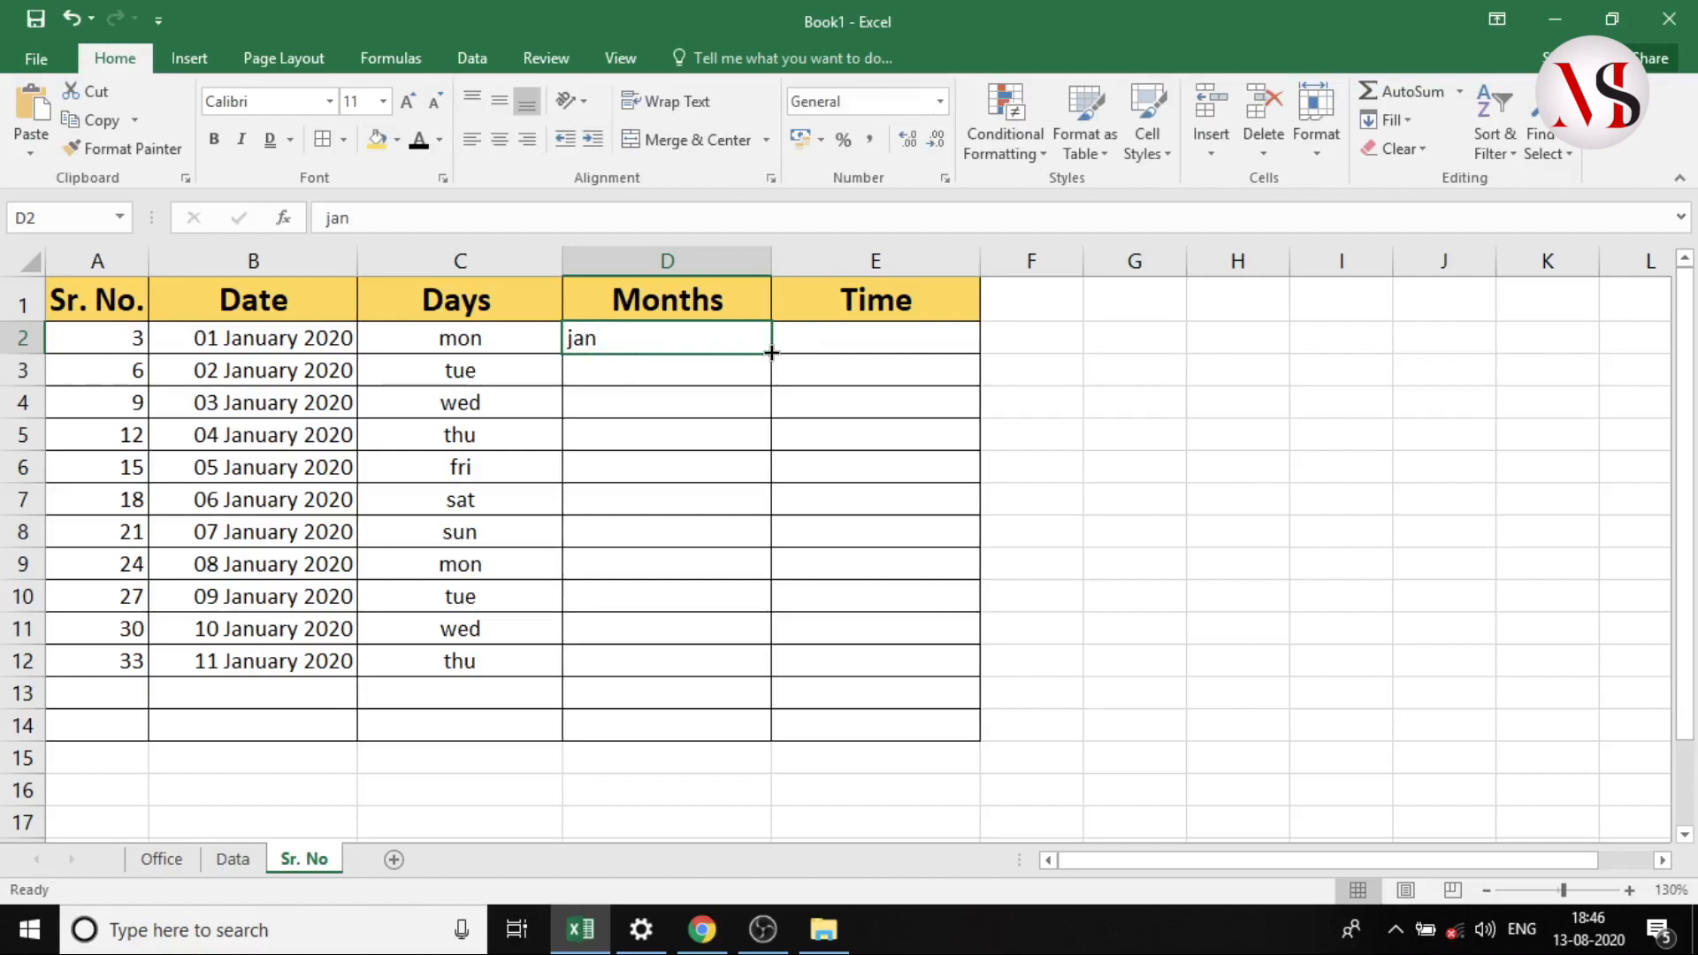
left_click_drag(771, 357, 733, 662)
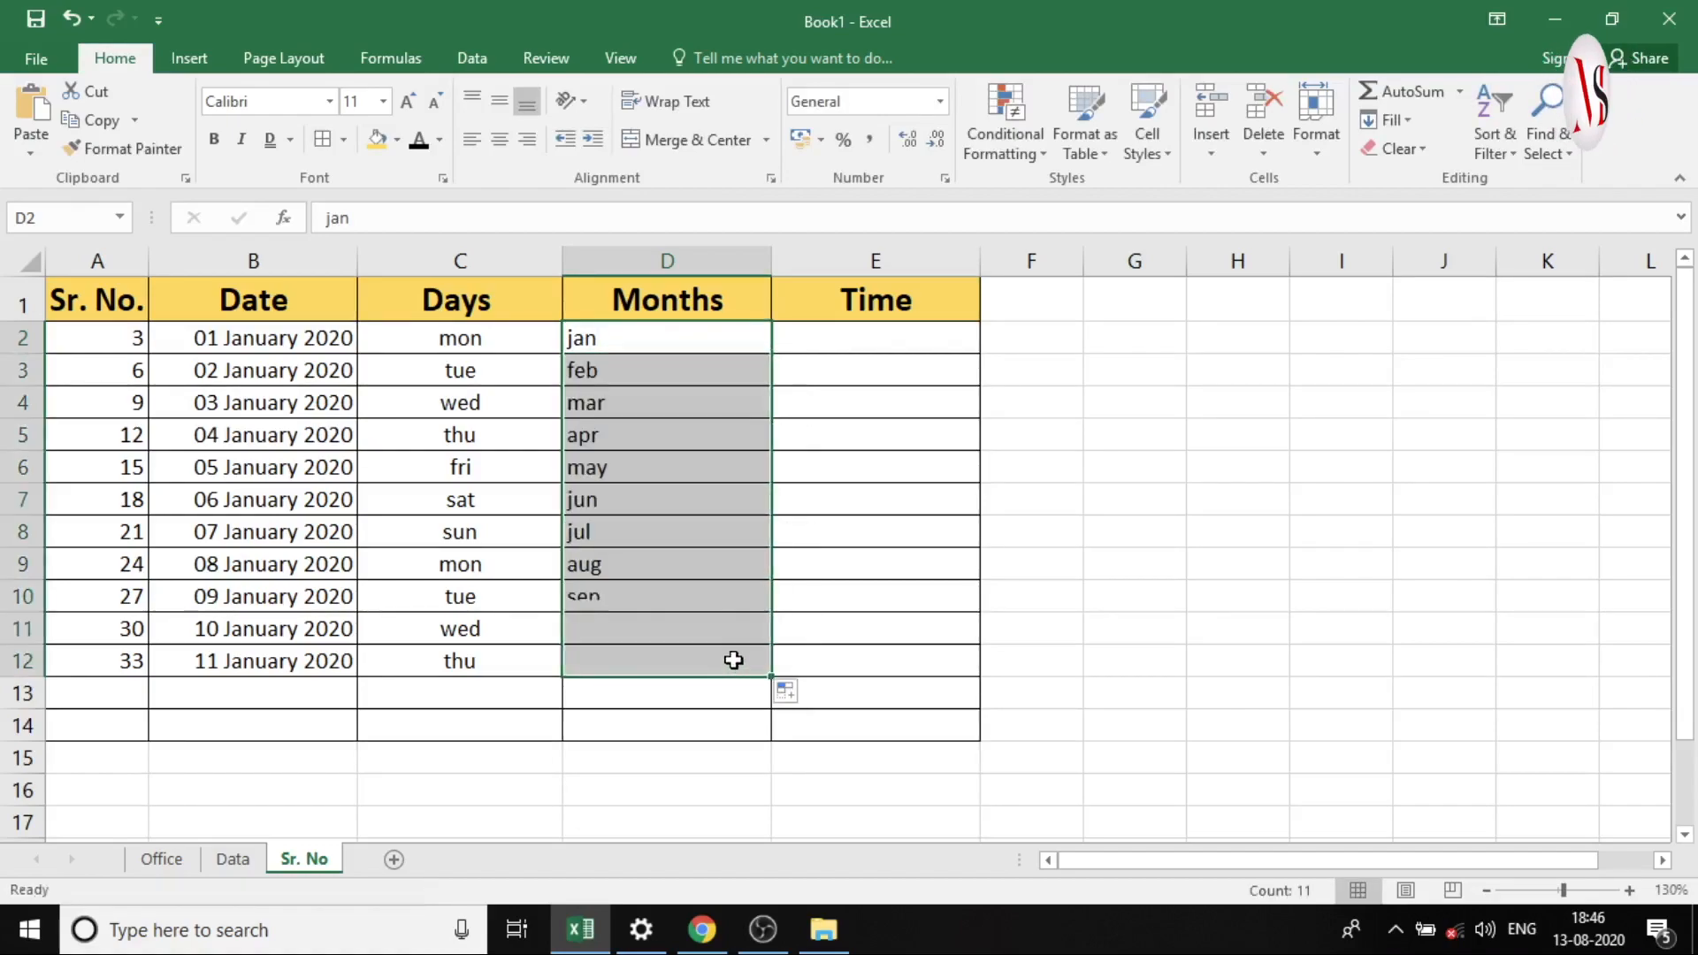
left_click(499, 140)
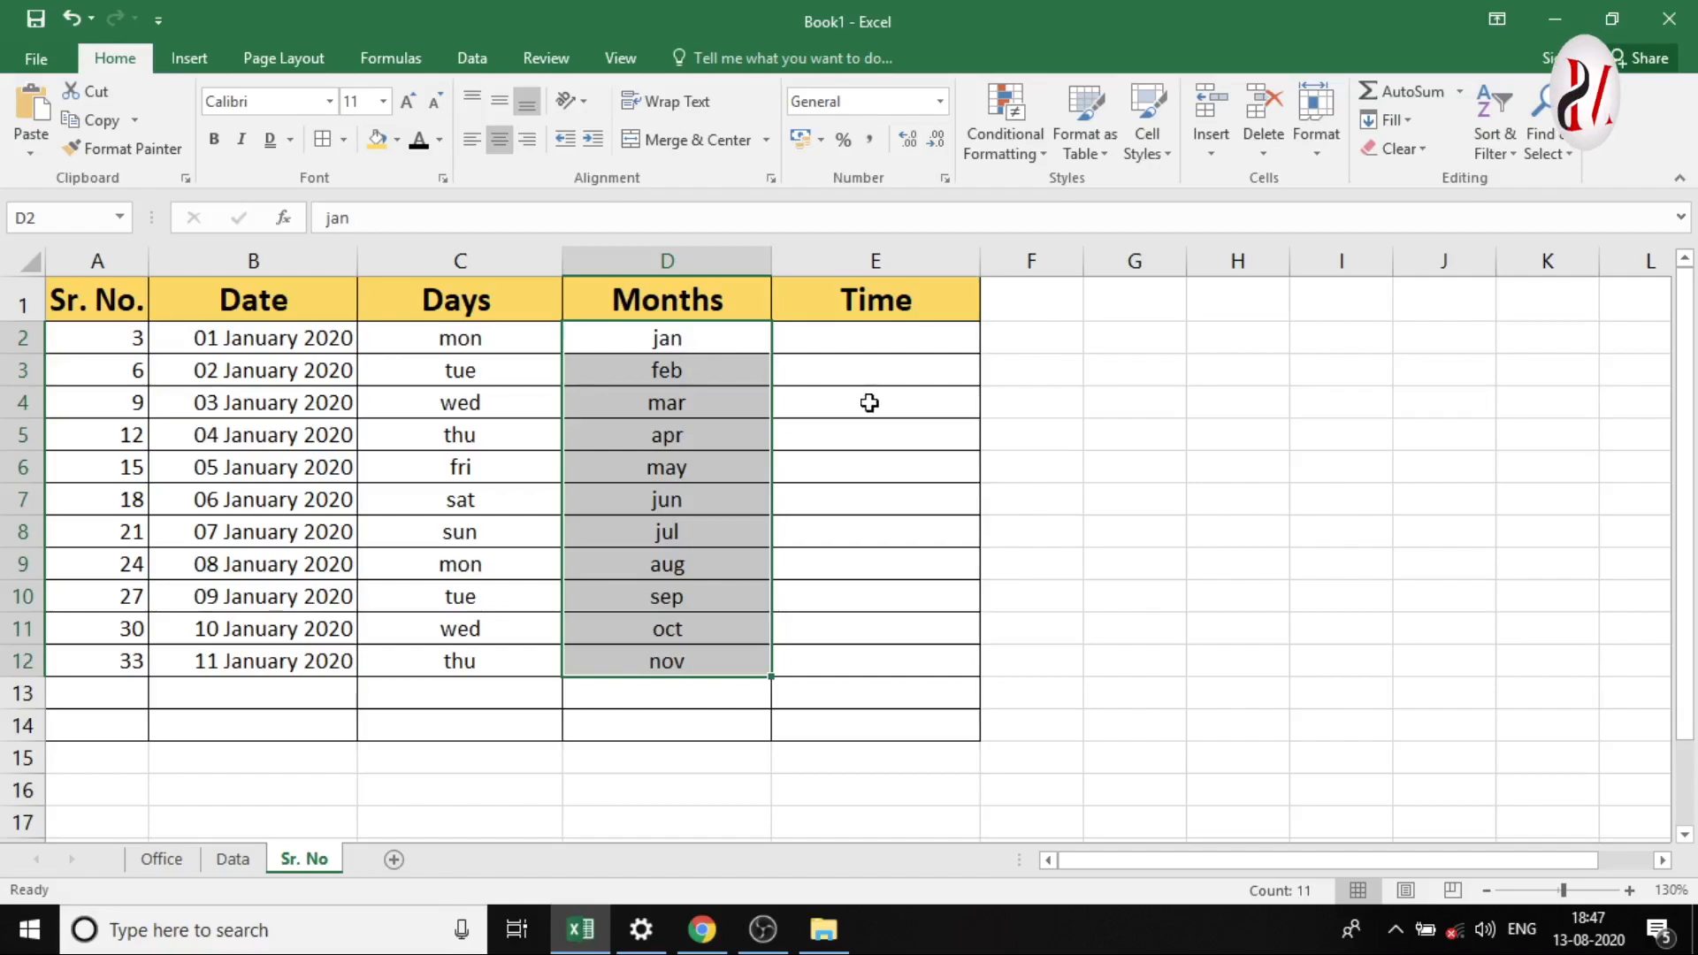
- Enter 09:00 in E2, centre it, and fill hourly times down the Time column to E12
left_click(880, 344)
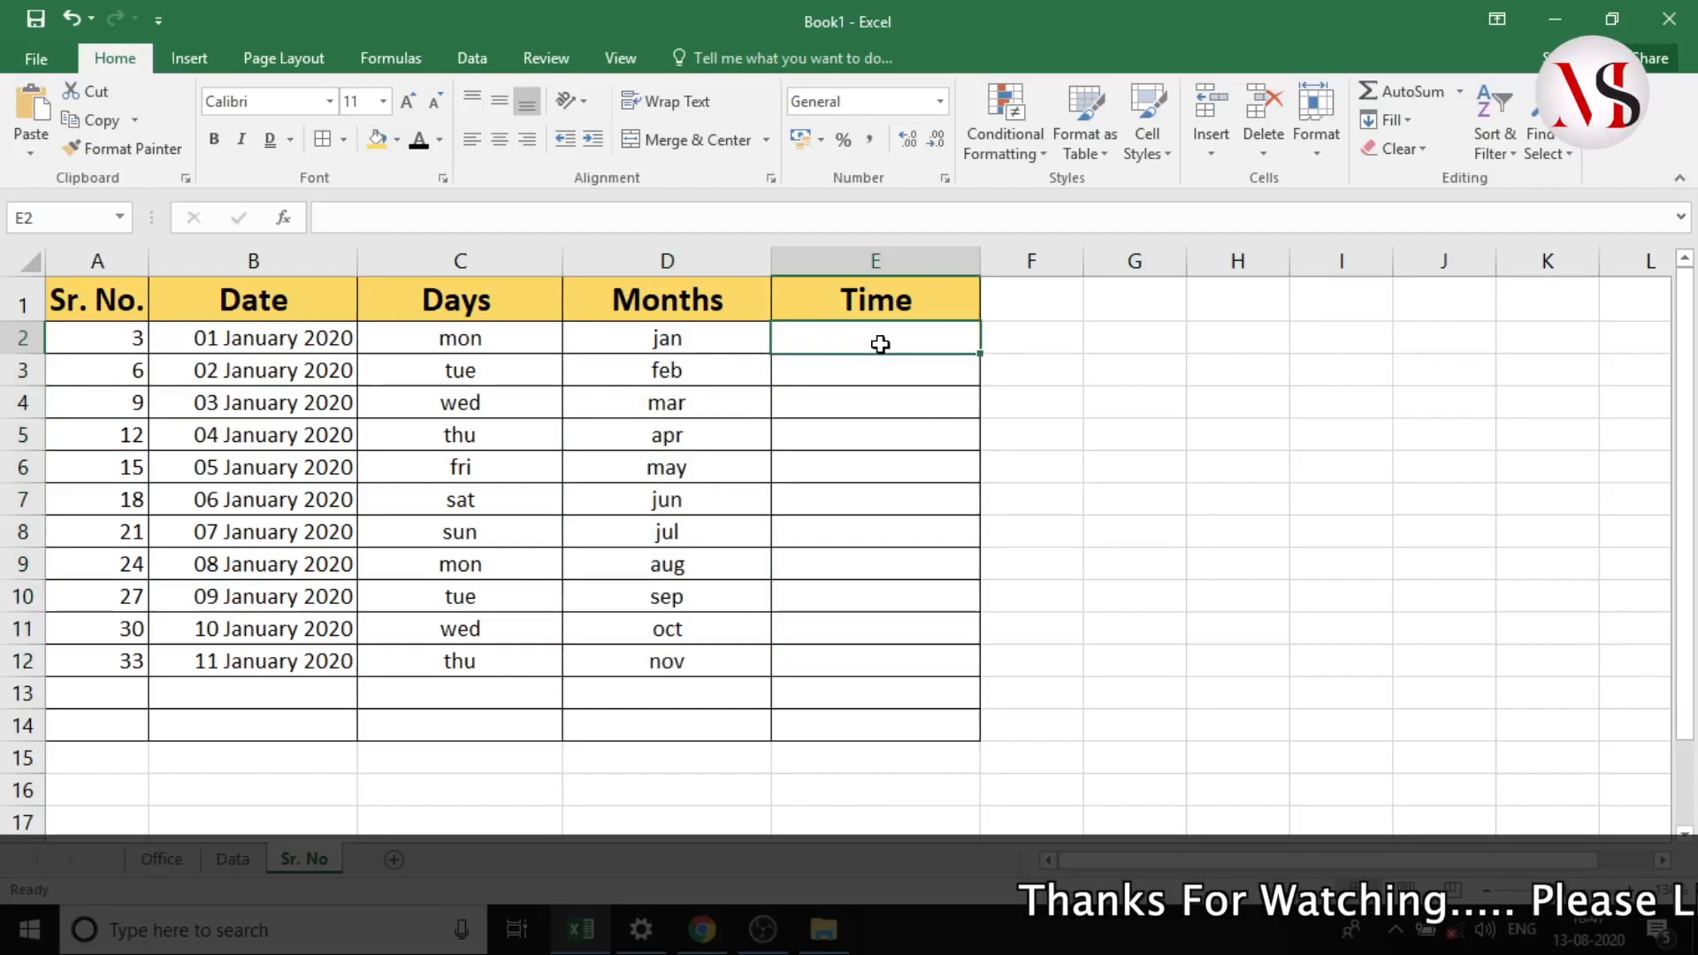
type("09:00")
key("ctrl+Return")
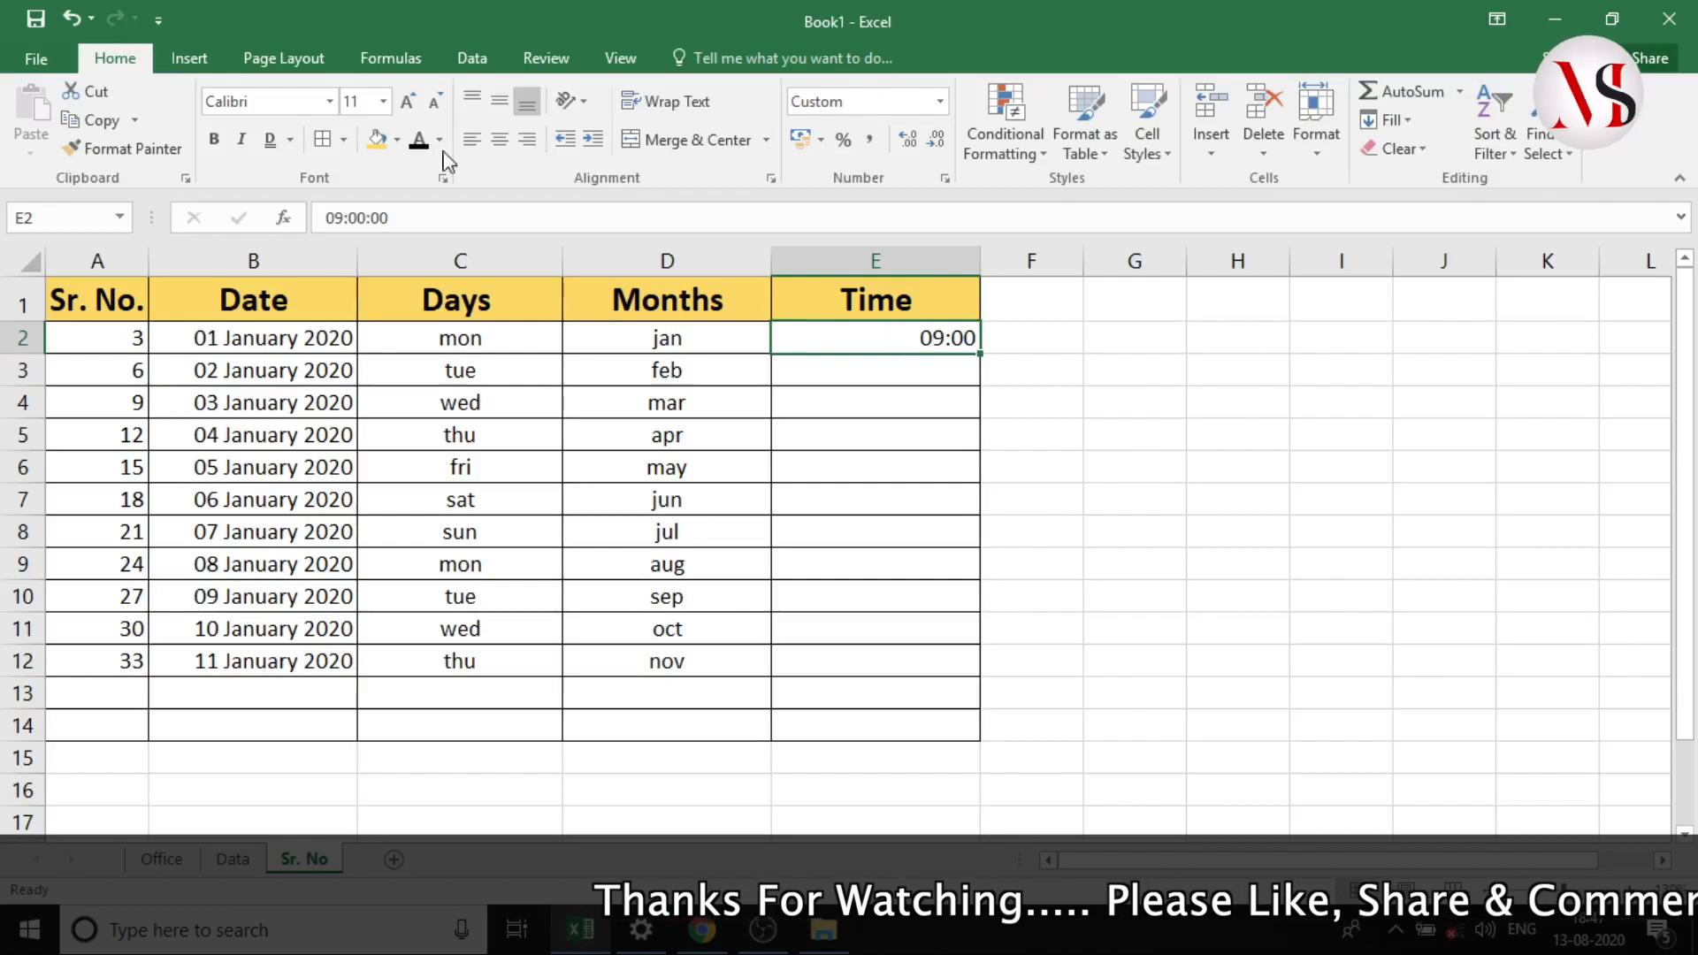
left_click(500, 140)
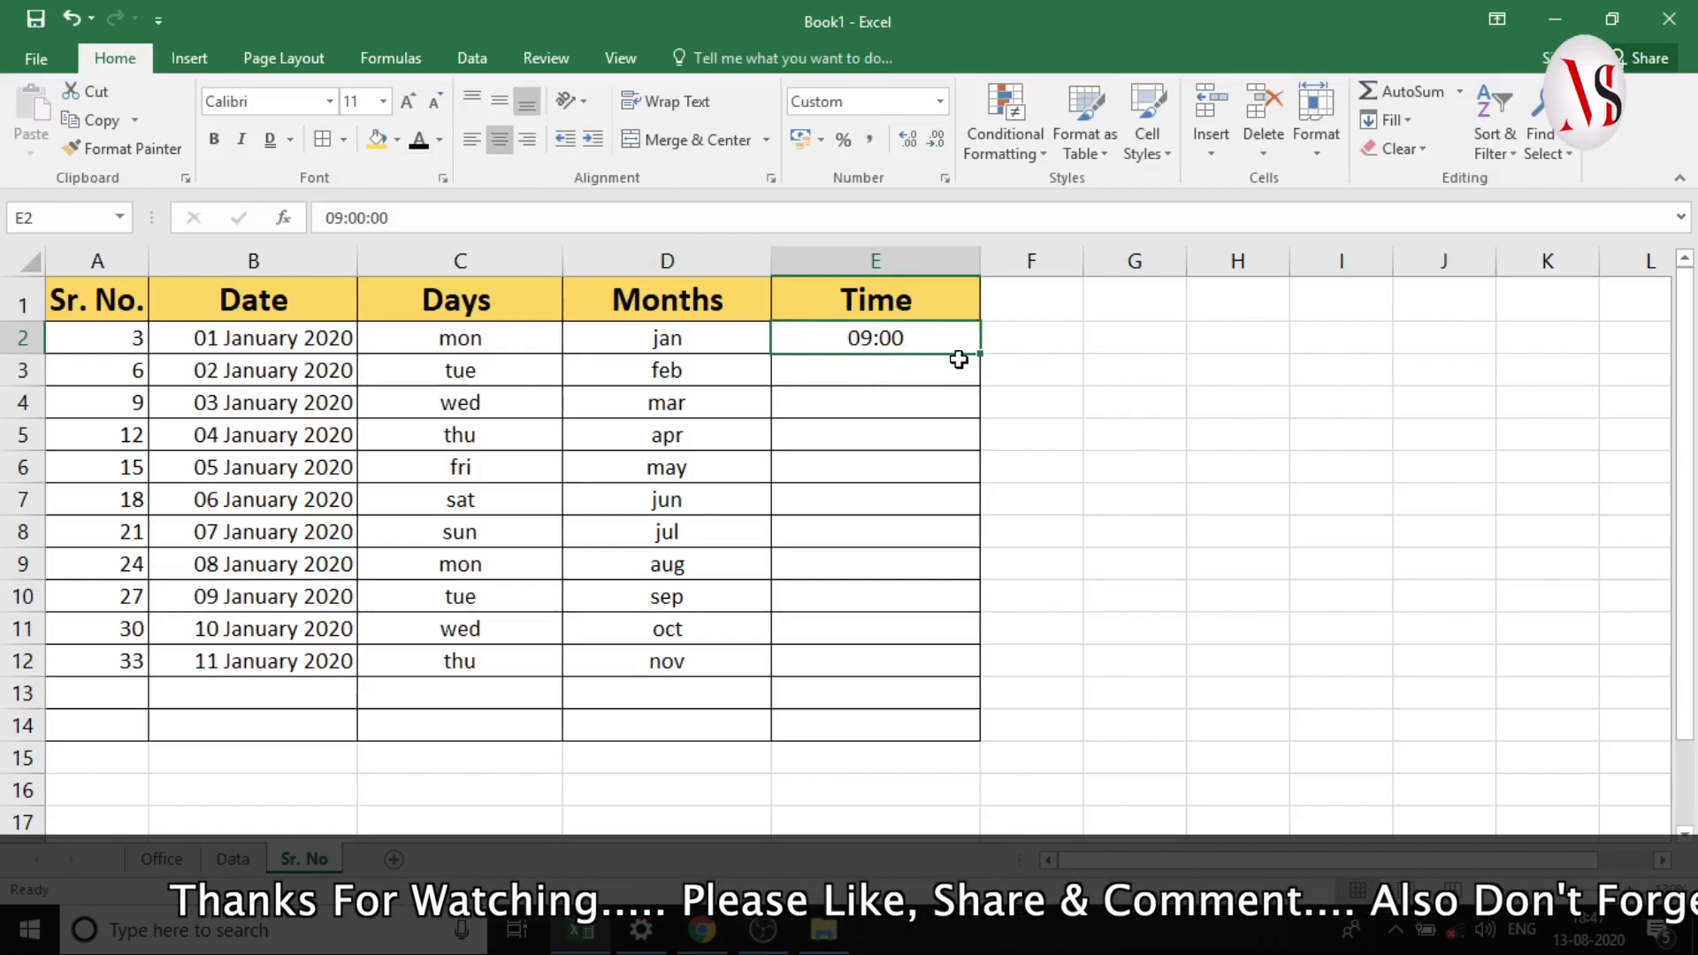
left_click_drag(979, 353, 977, 686)
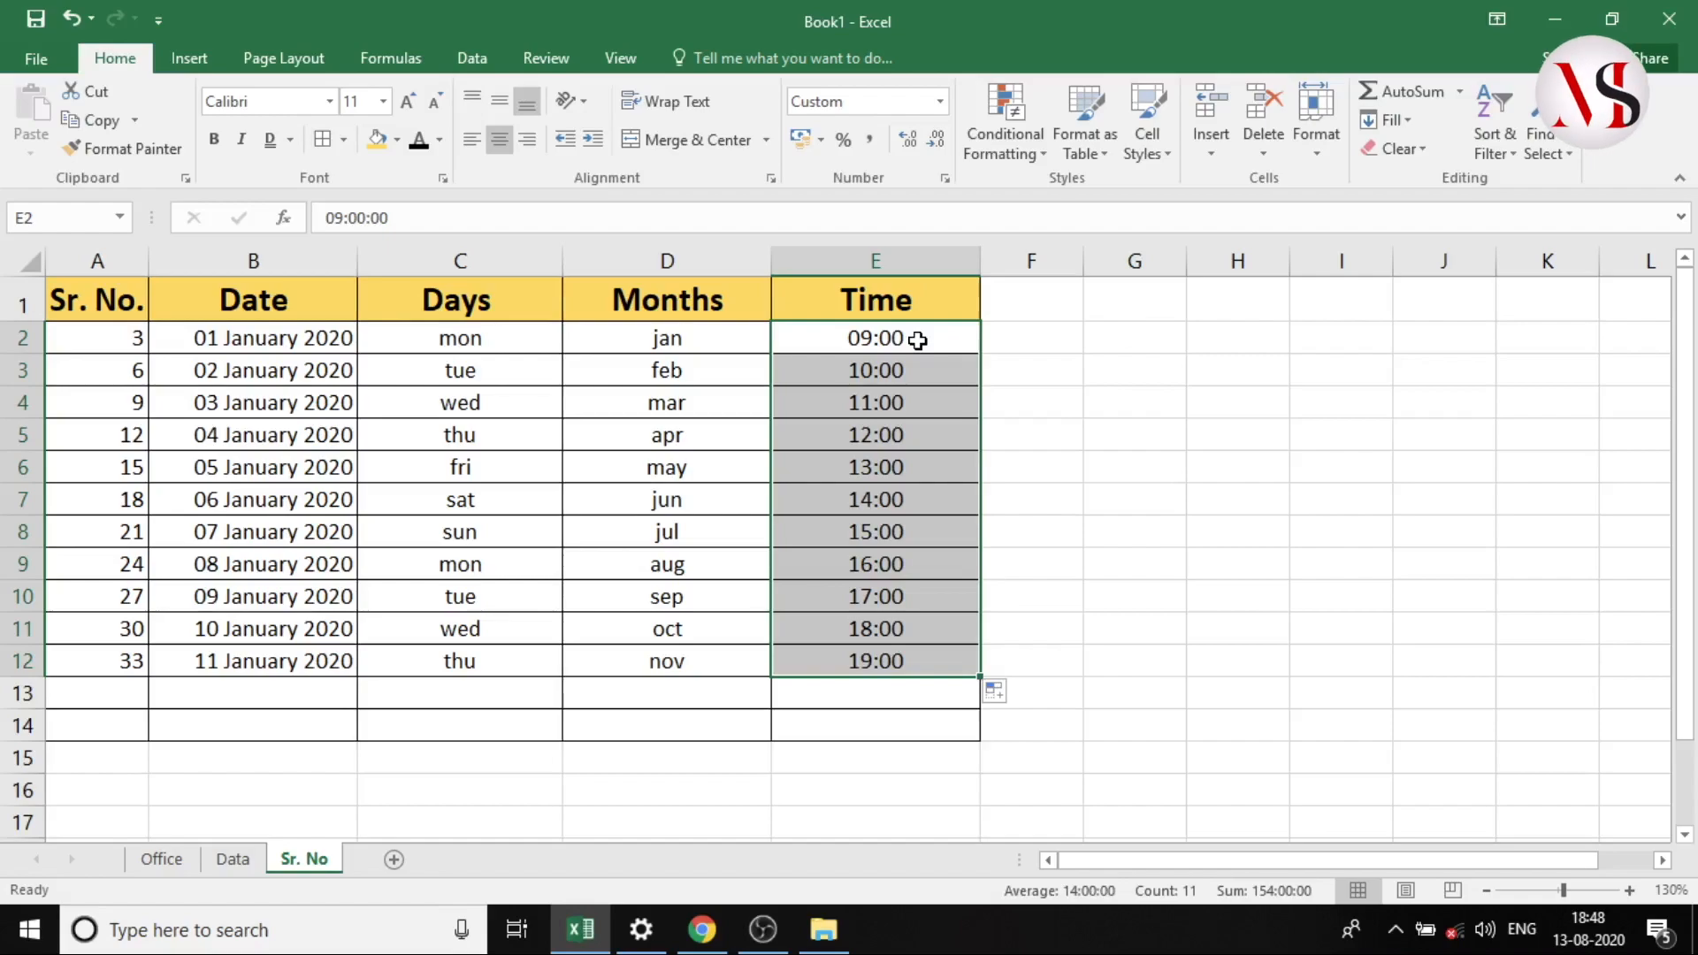
- Clear the hourly times from E2:E12
left_click(918, 340)
double_click(920, 340)
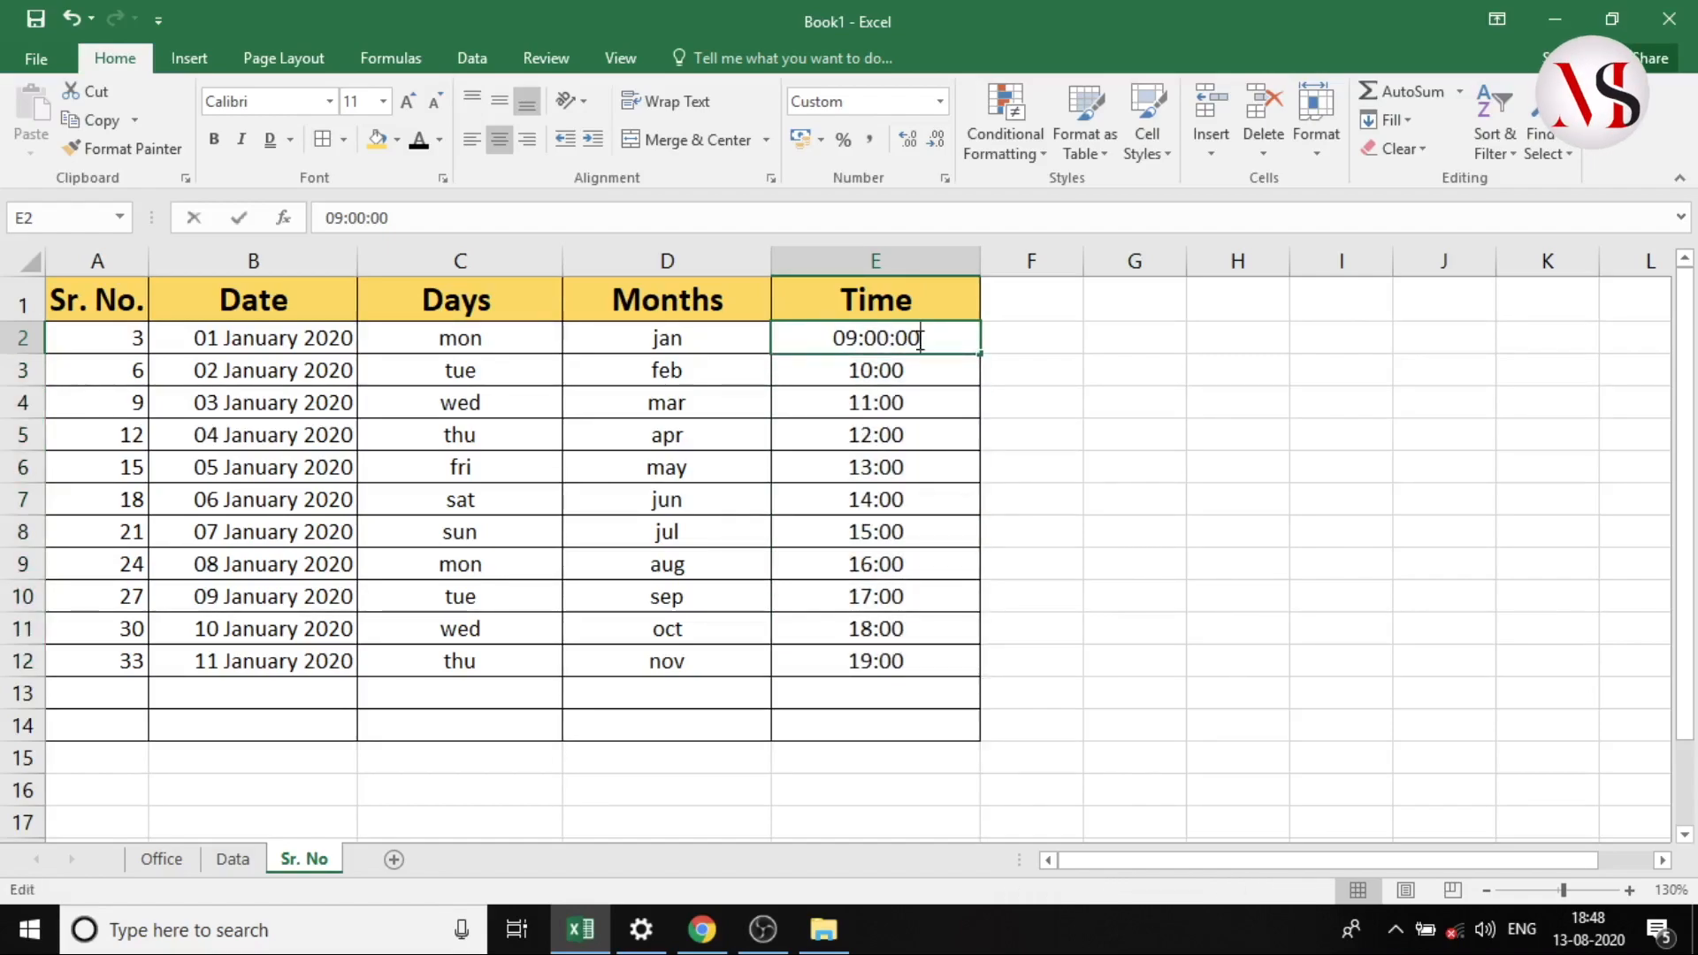
left_click_drag(885, 465, 877, 436)
left_click_drag(874, 341, 887, 654)
key("Delete")
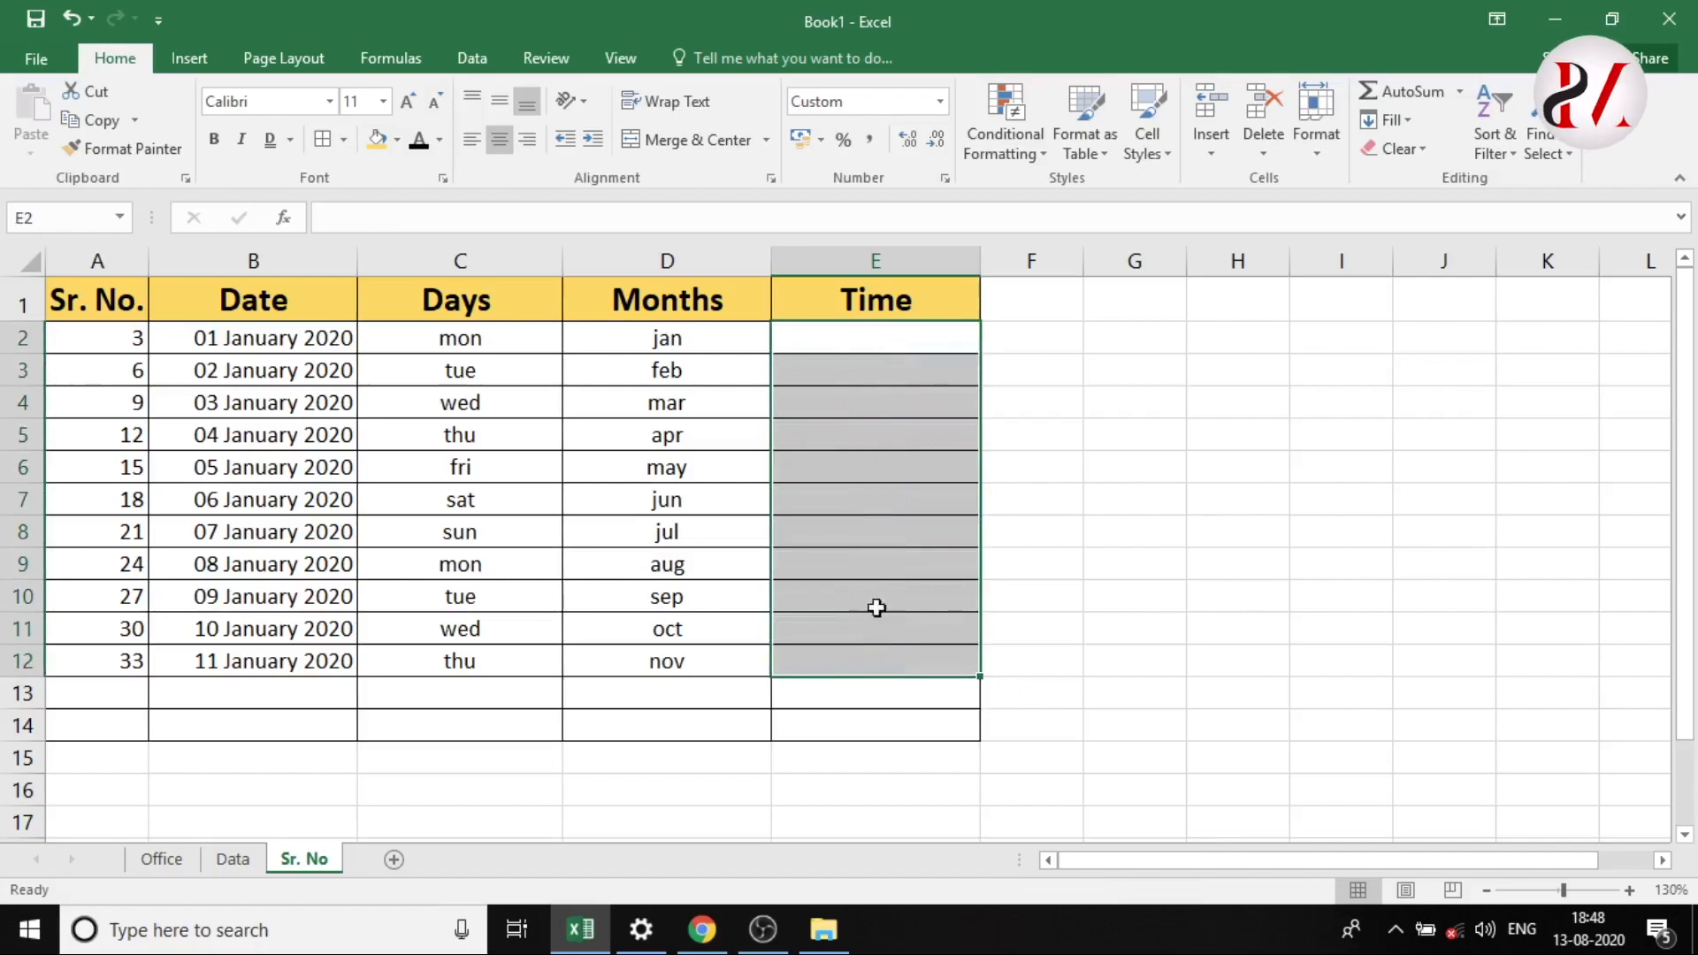
- Enter the times 9:01 in E2 and 9:02 in E3
left_click(845, 339)
type("9")
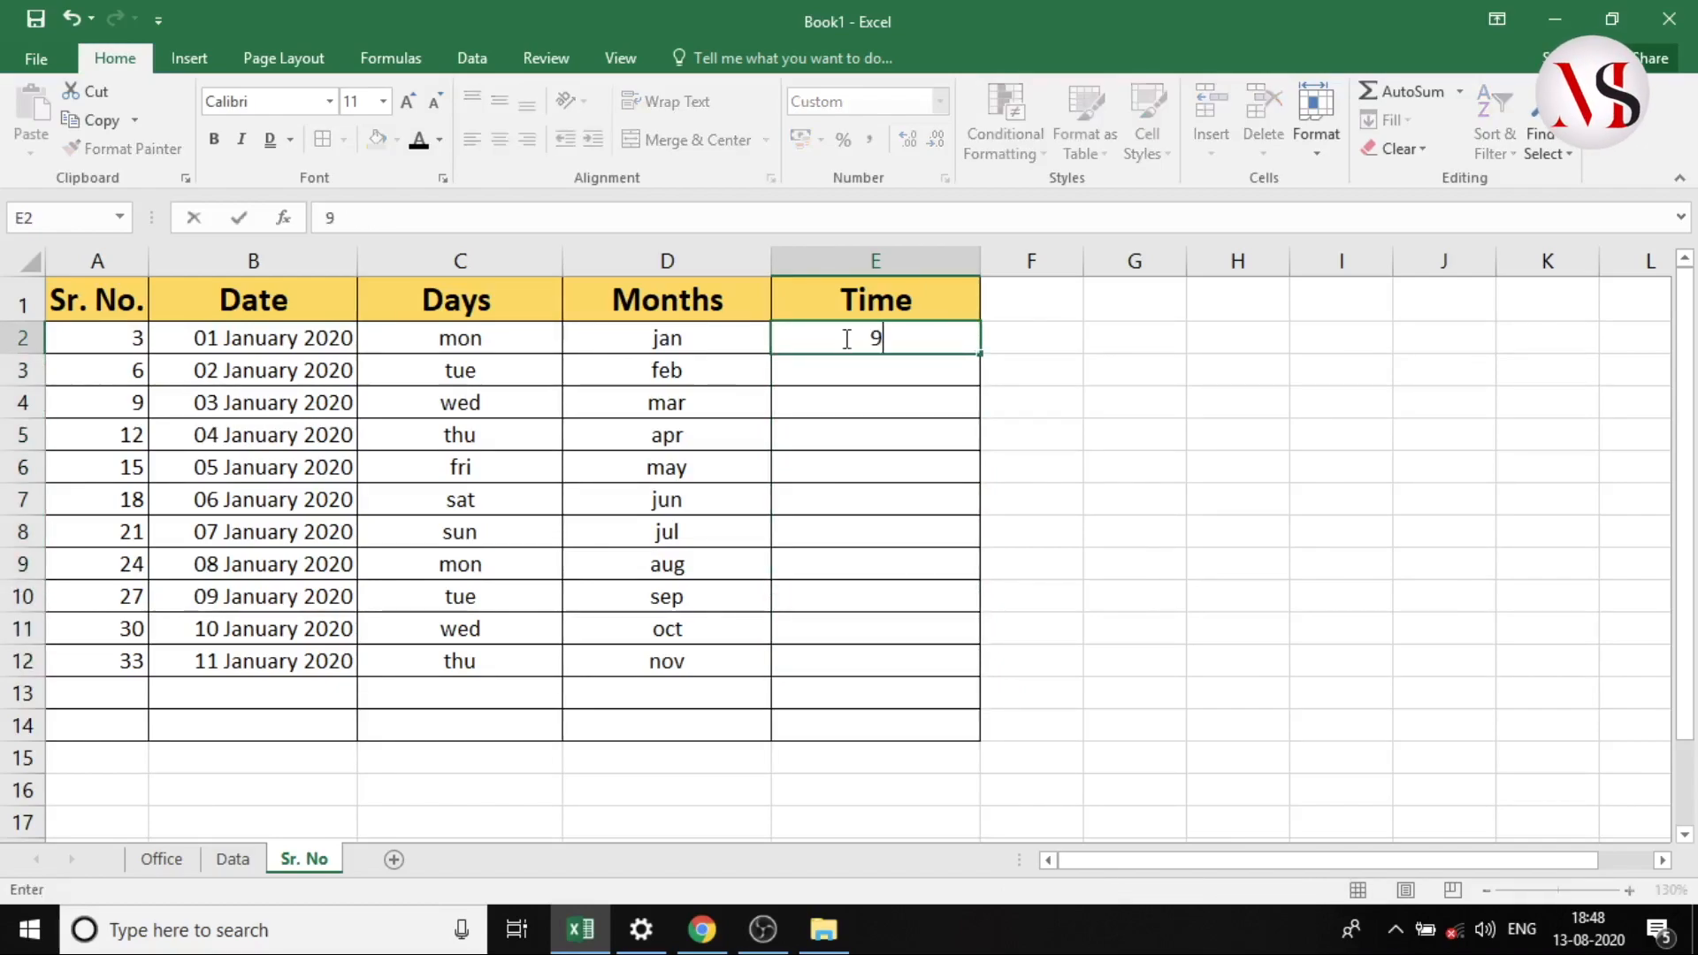
type(":01")
key("ctrl+Return")
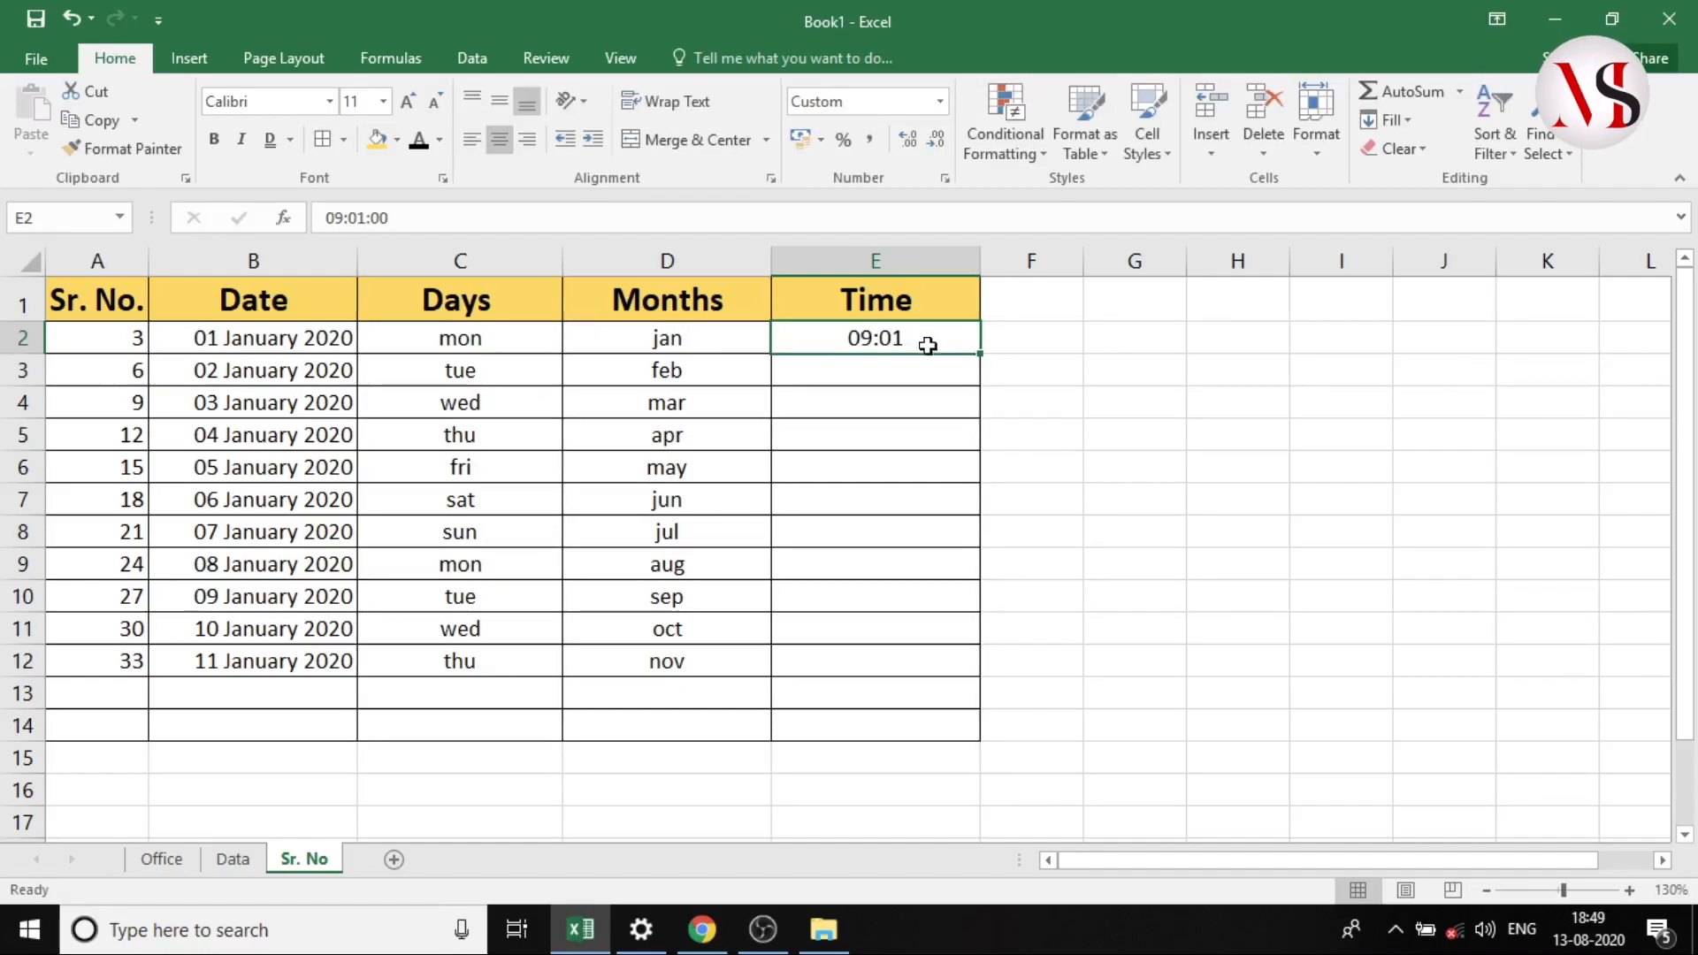
left_click(919, 376)
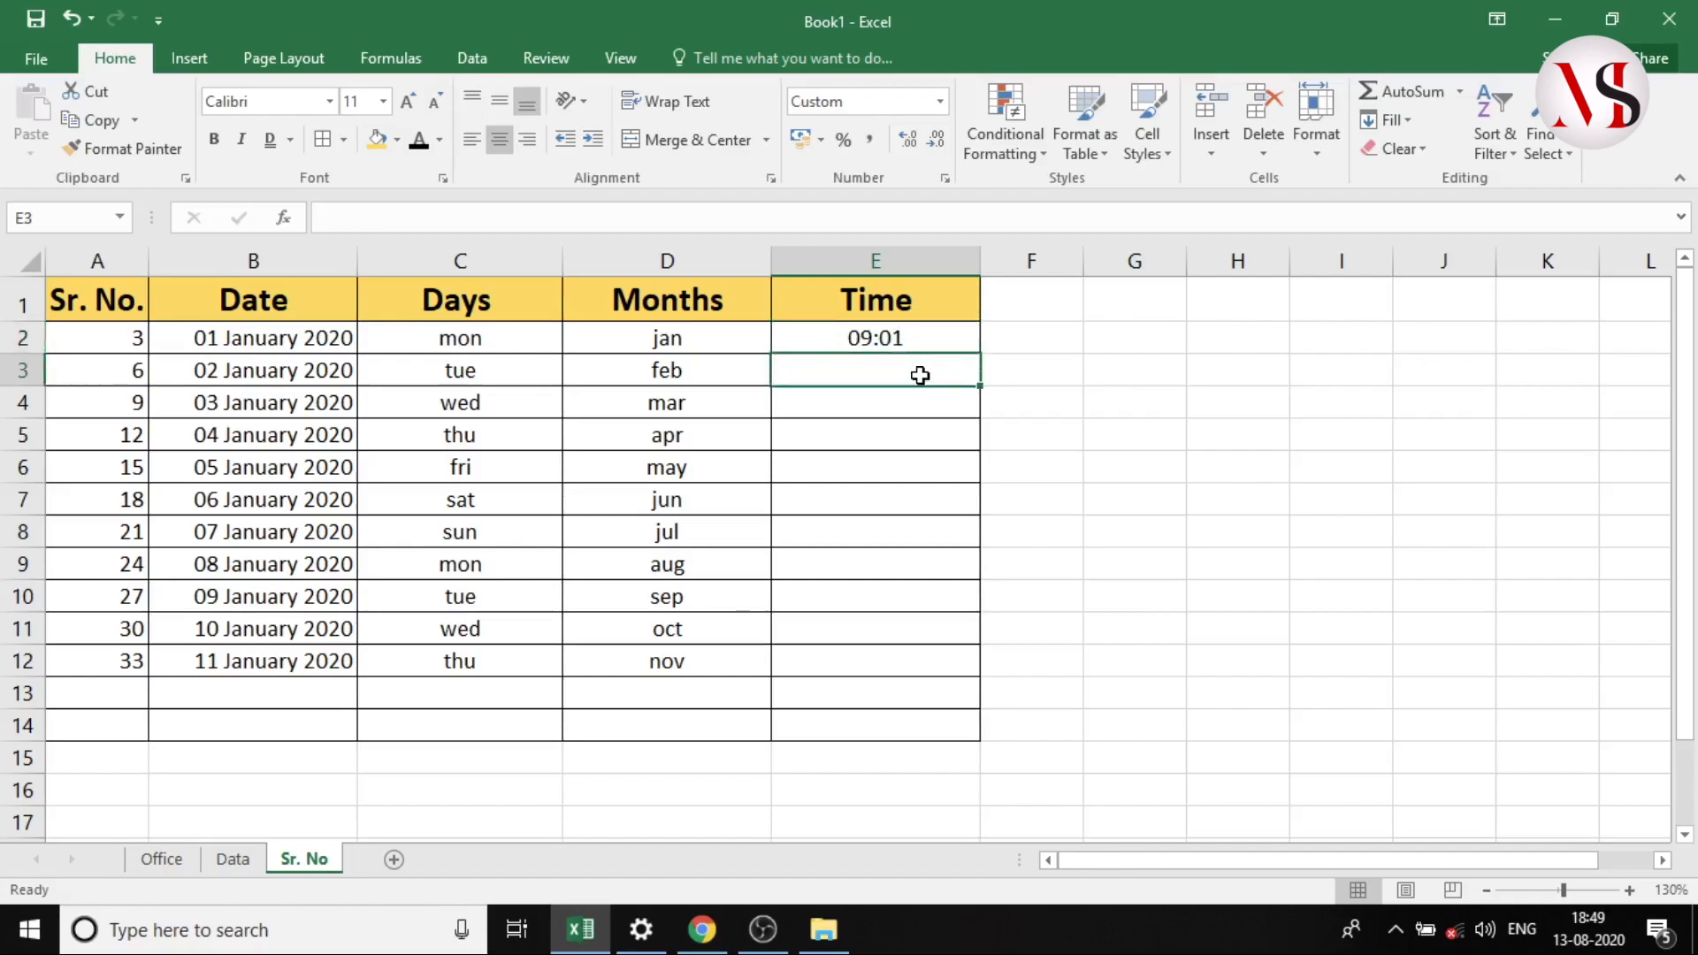
type("9:02")
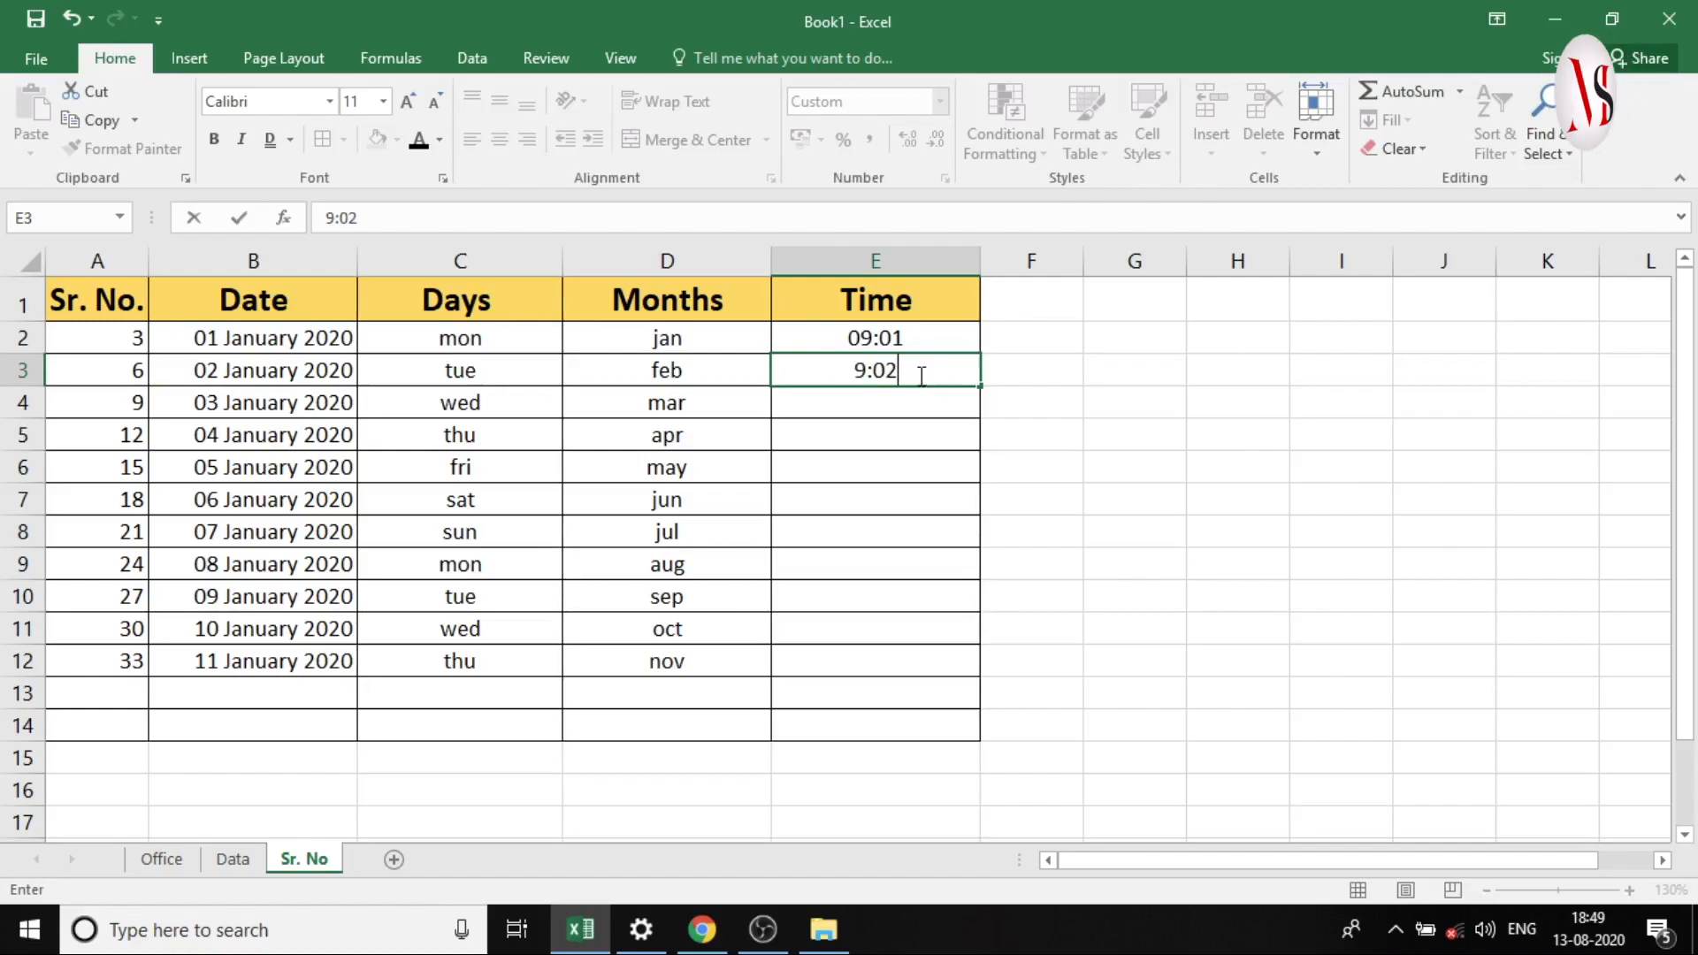
key("Return")
- Fill the one-minute time series from E2:E3 down to E11
left_click(914, 341)
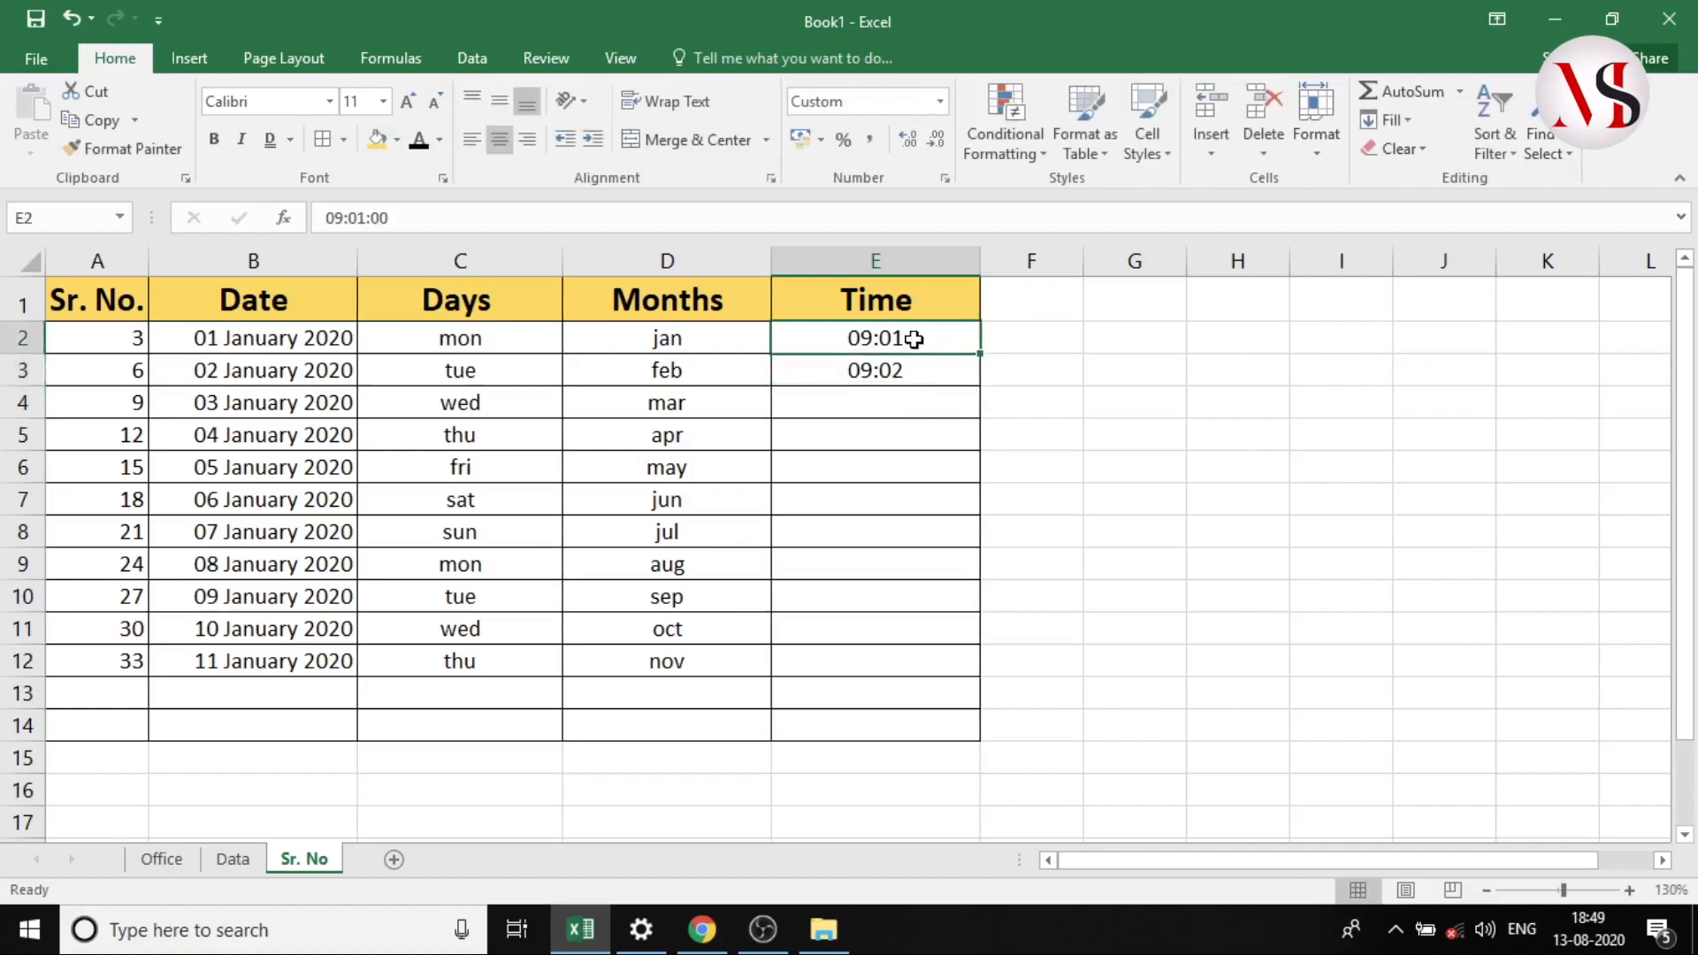
left_click_drag(914, 342, 920, 365)
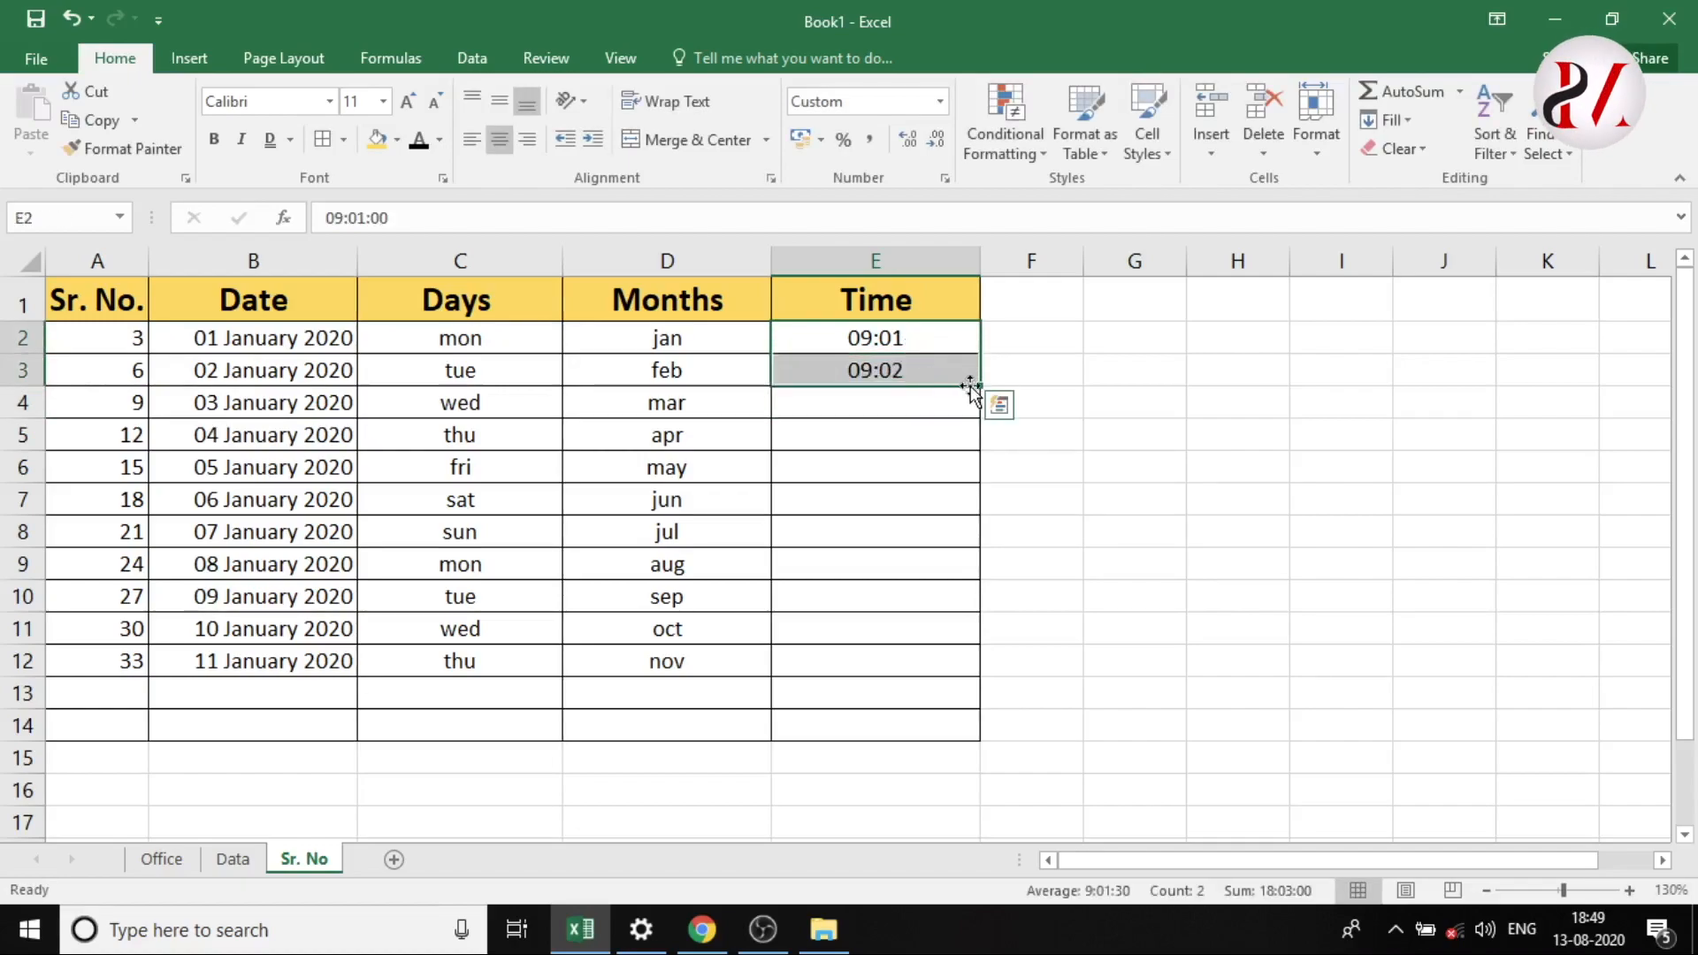
left_click_drag(980, 386, 982, 642)
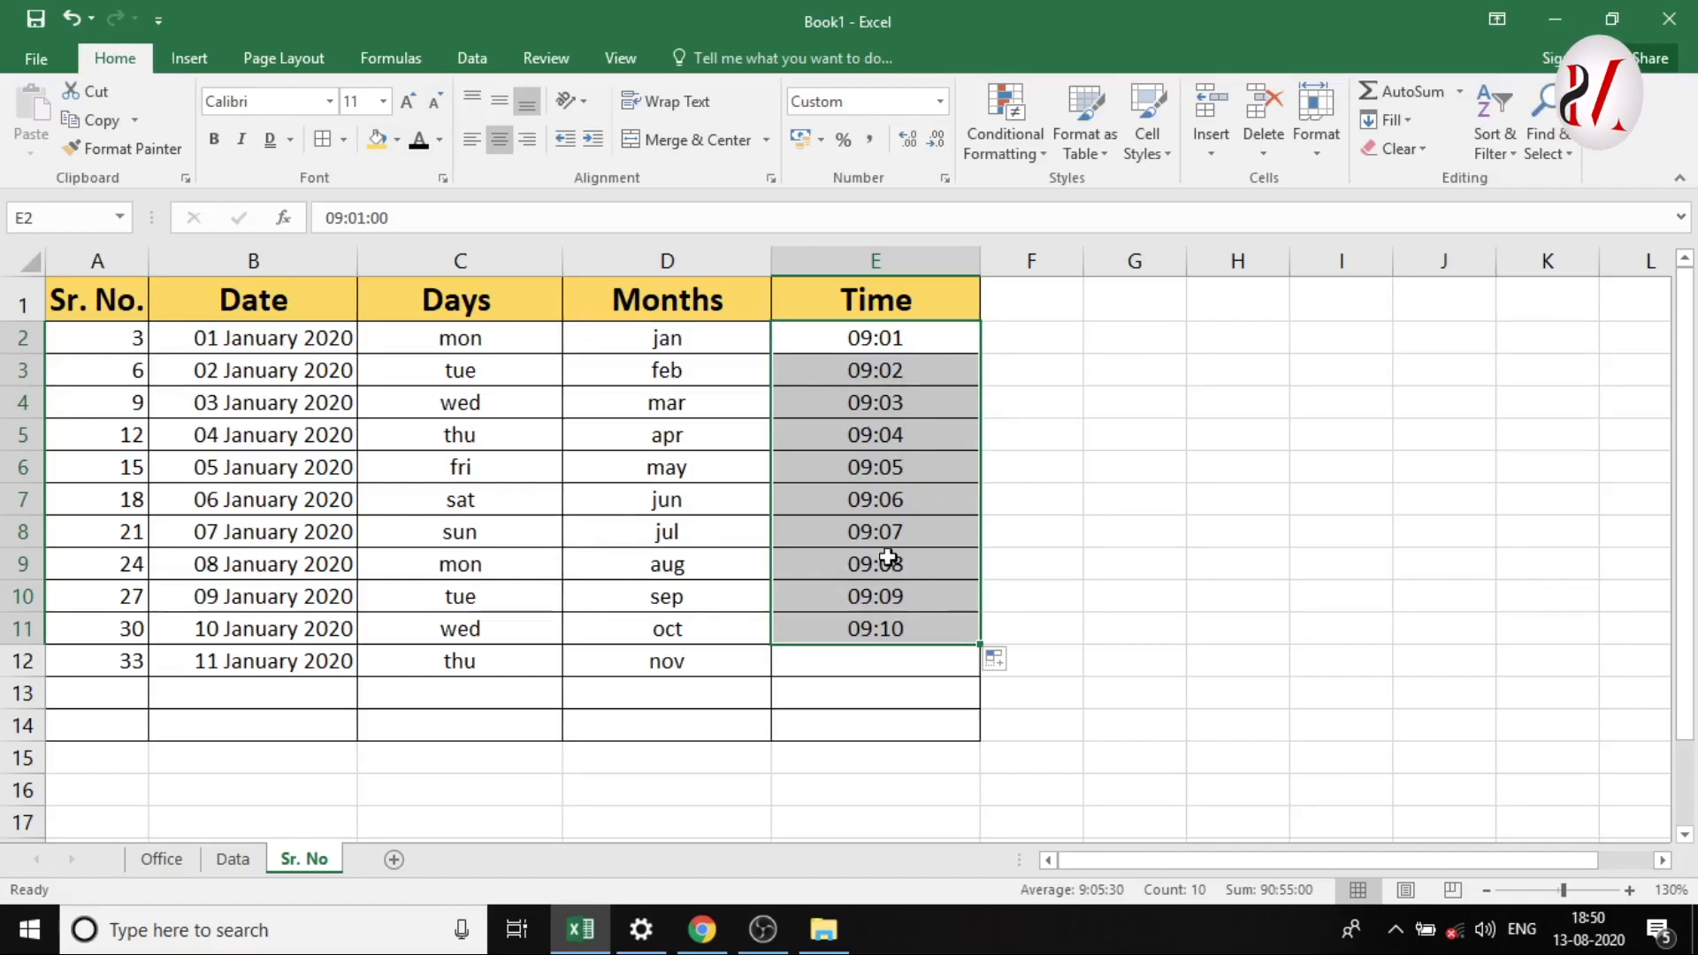
- Change the date in B3 to 10-01-2020
left_click(293, 299)
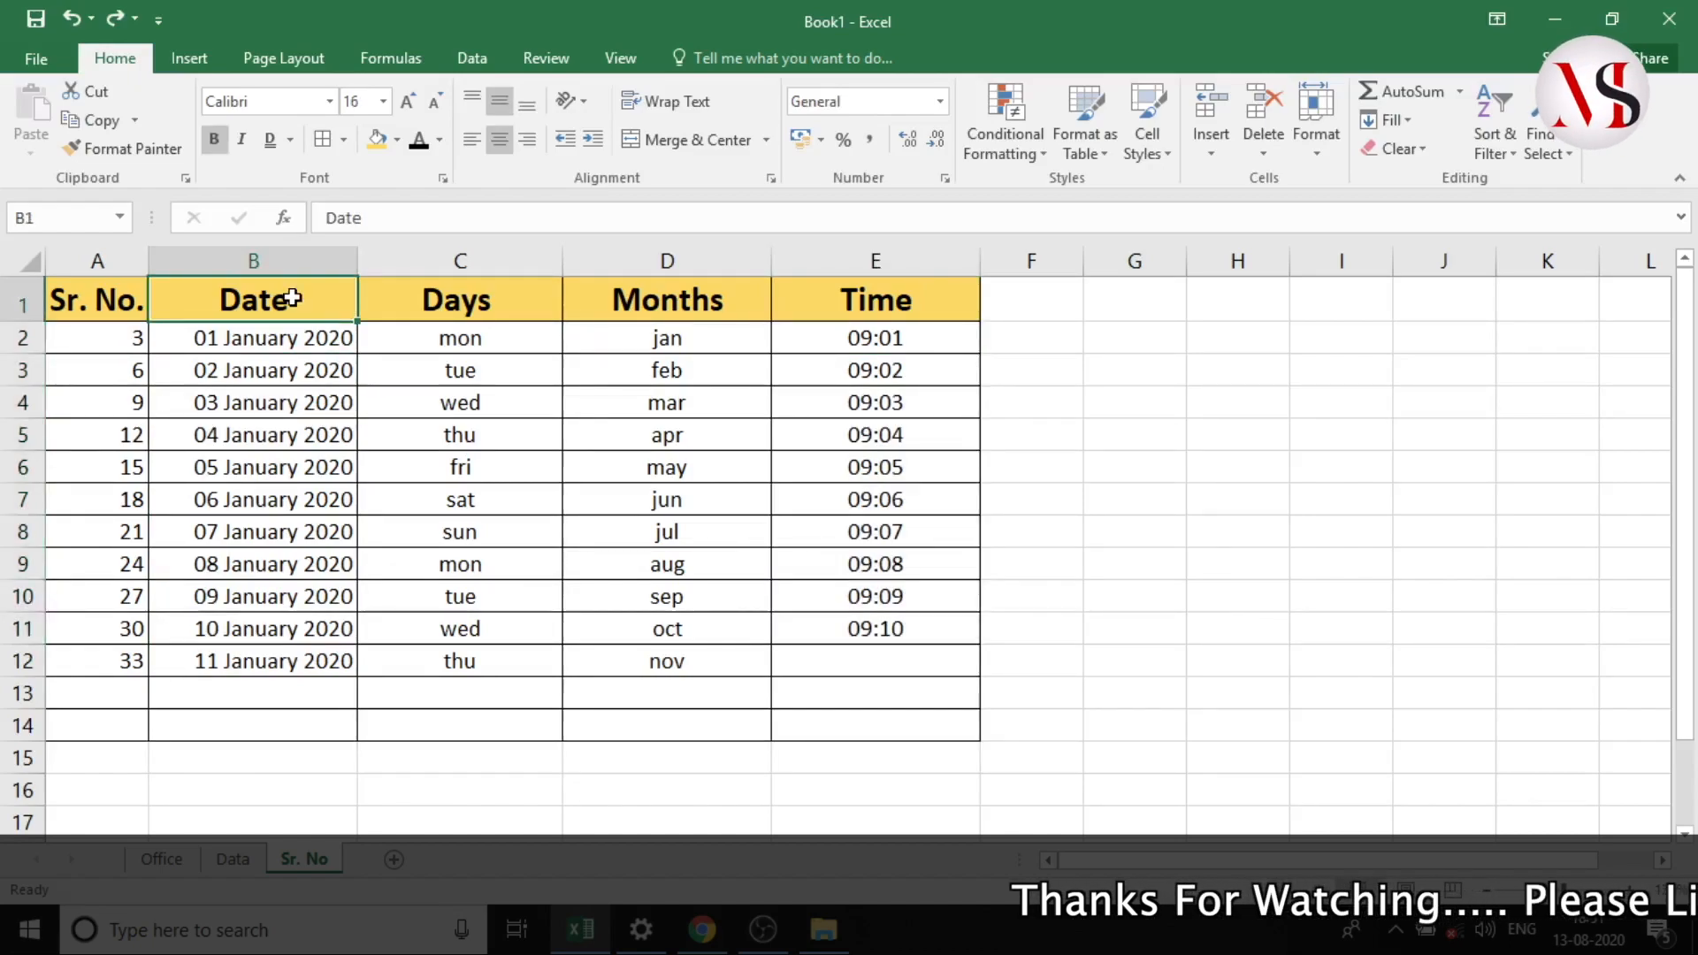
left_click(205, 343)
double_click(215, 376)
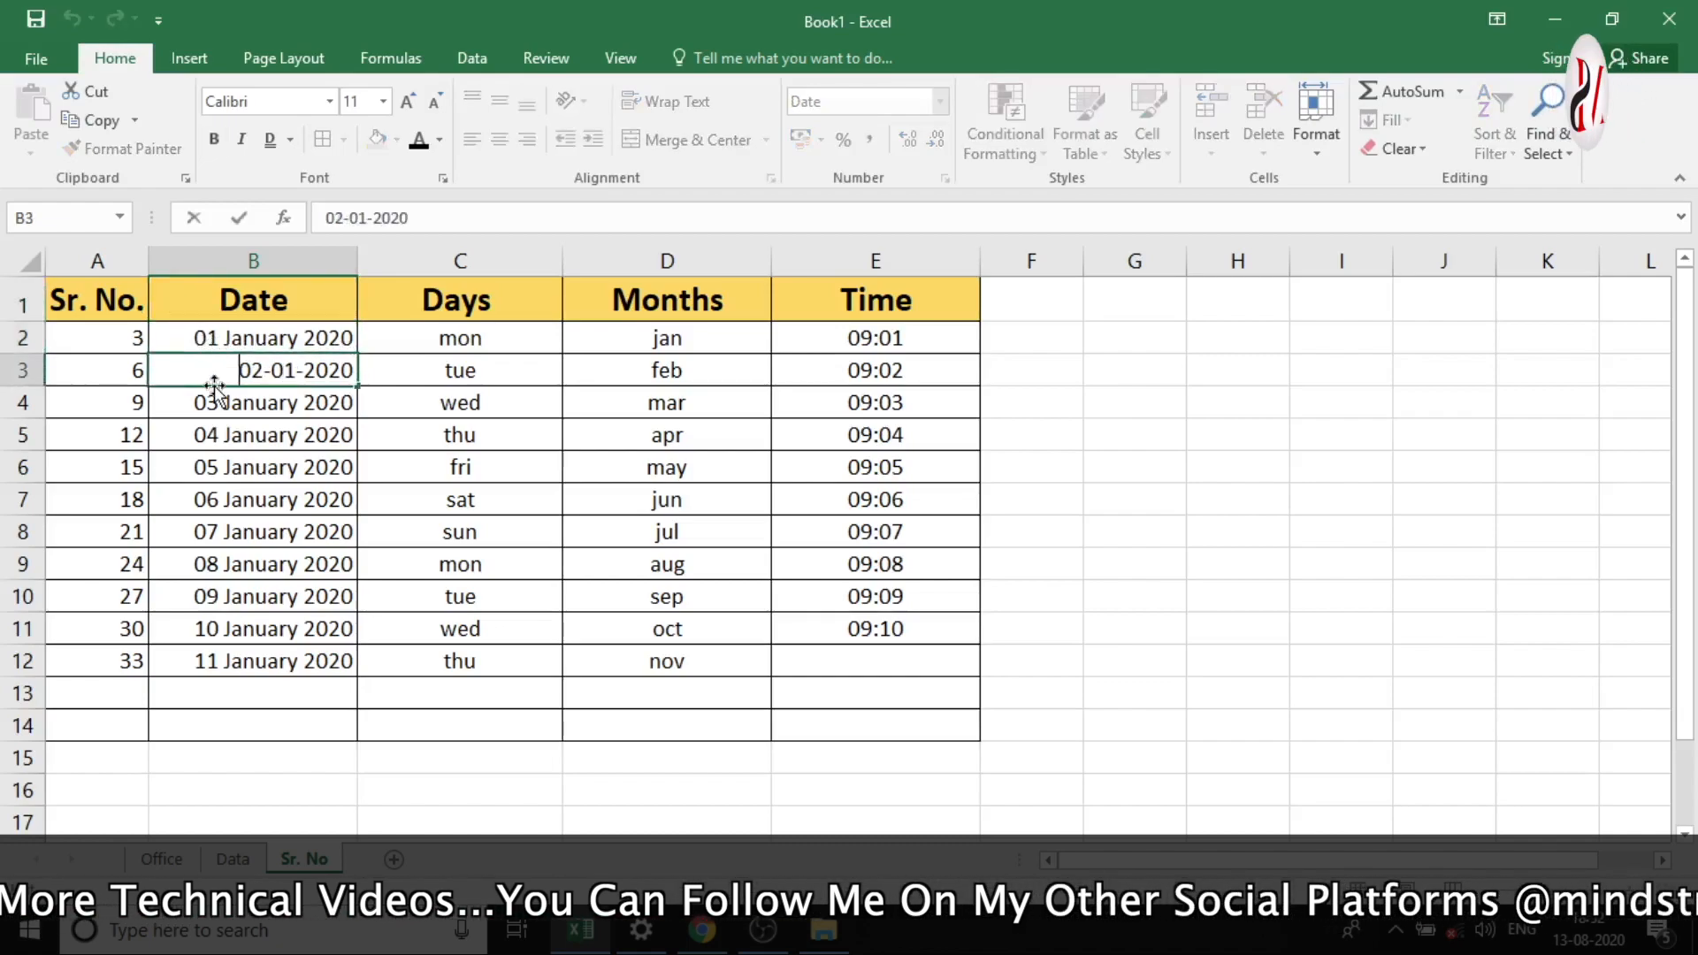
key("Right")
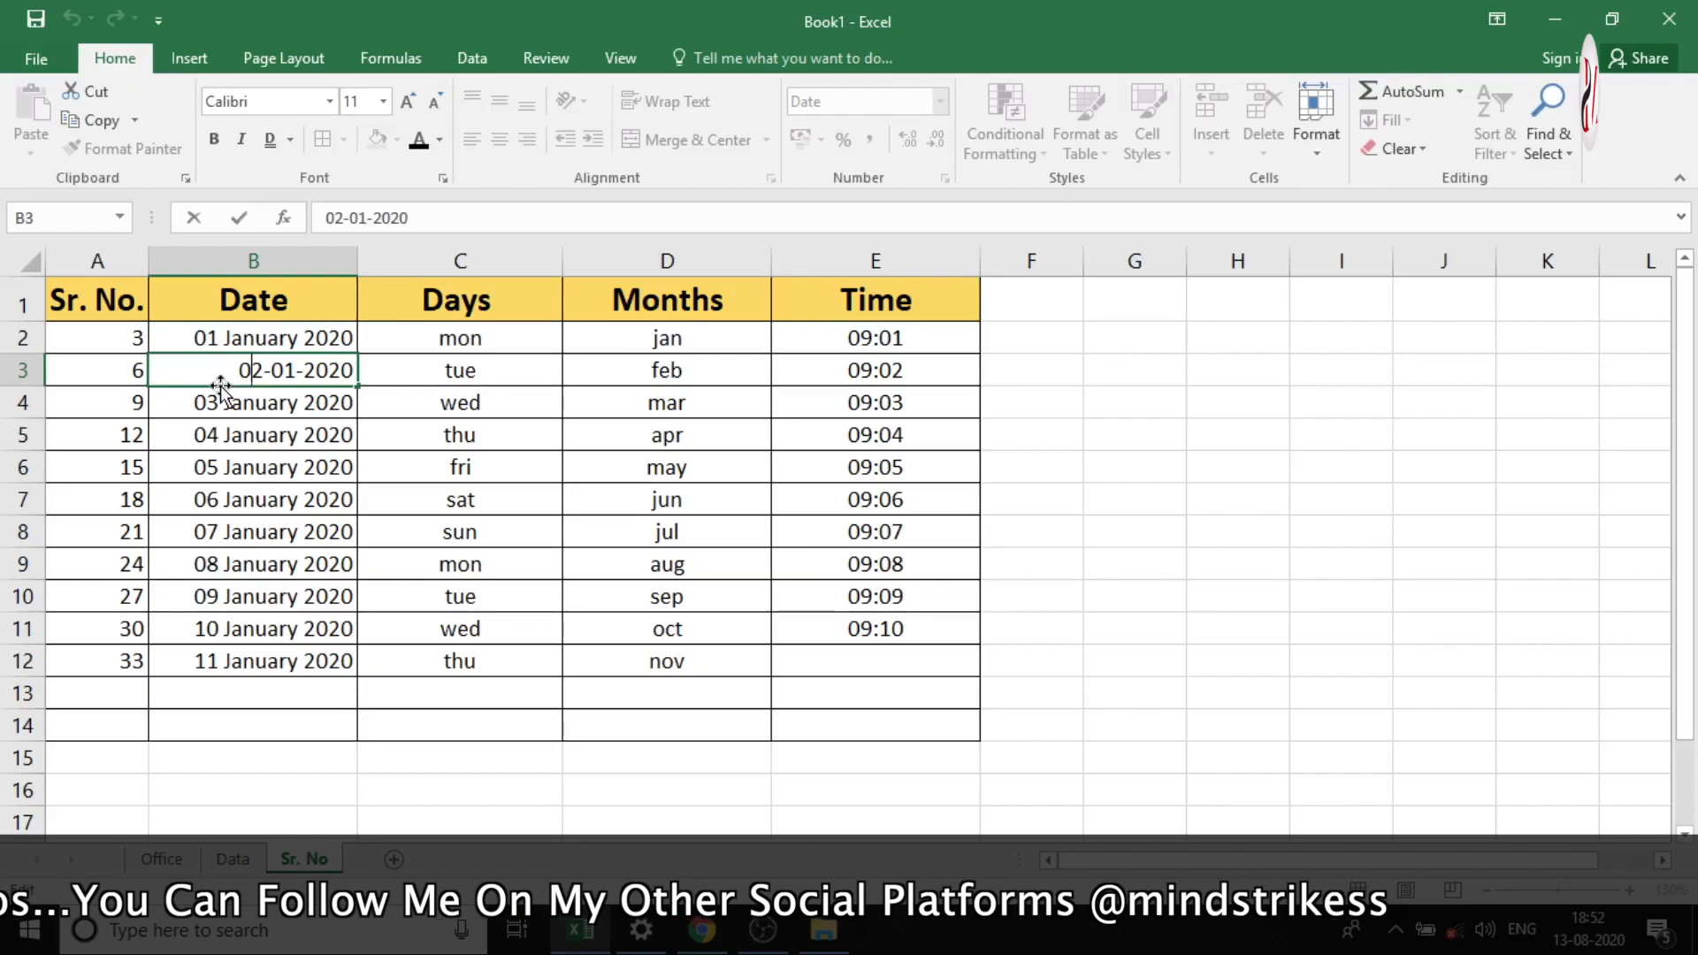
key("BackSpace")
key("Delete")
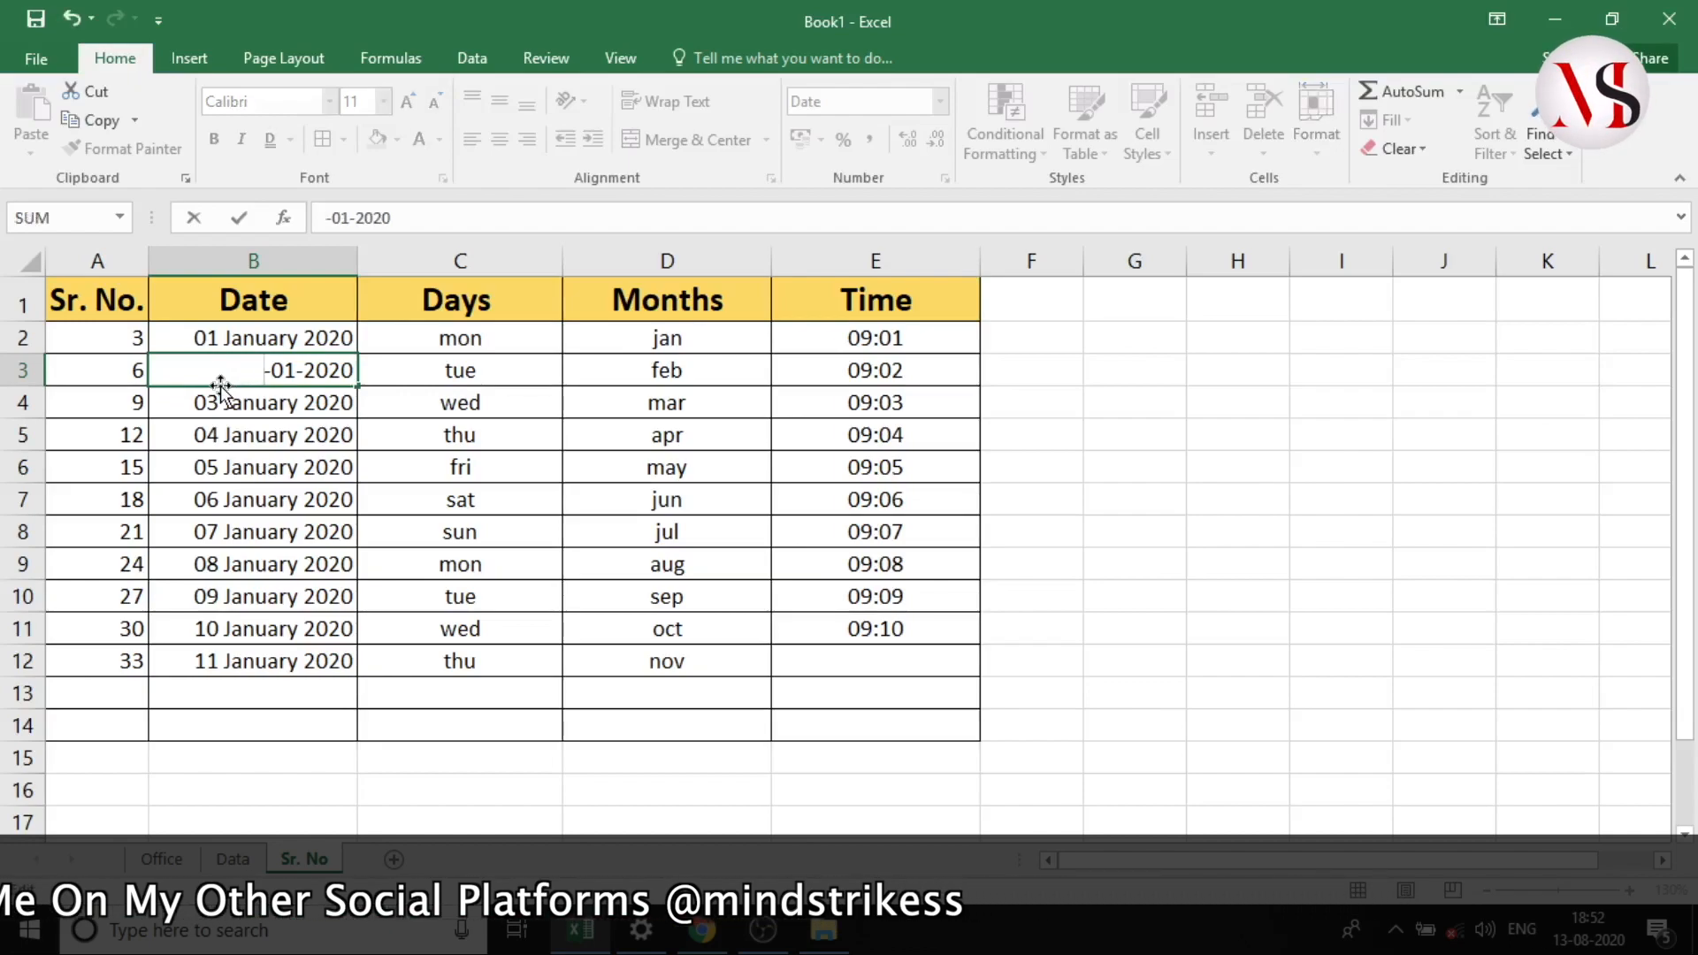
type("10")
- Clear the dates in B4:B12 and refill them by extending the nine-day pattern of B2:B3 down to B12
left_click(231, 406)
left_click_drag(232, 406, 259, 661)
key("Delete")
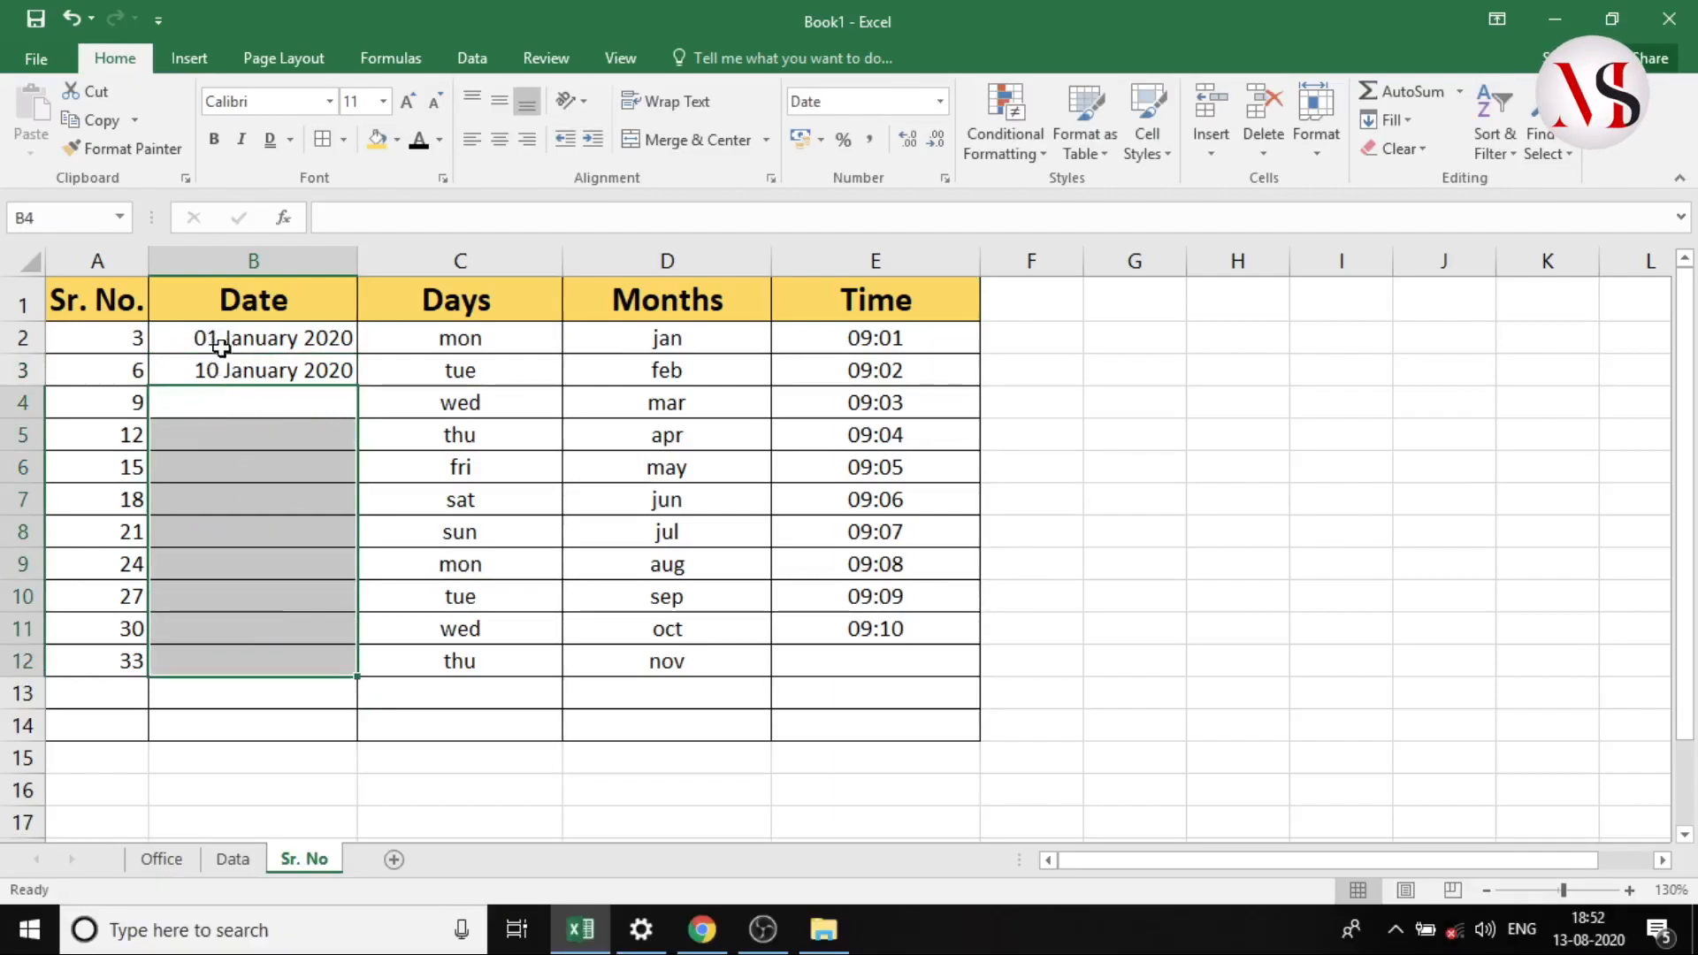
left_click_drag(221, 345, 257, 375)
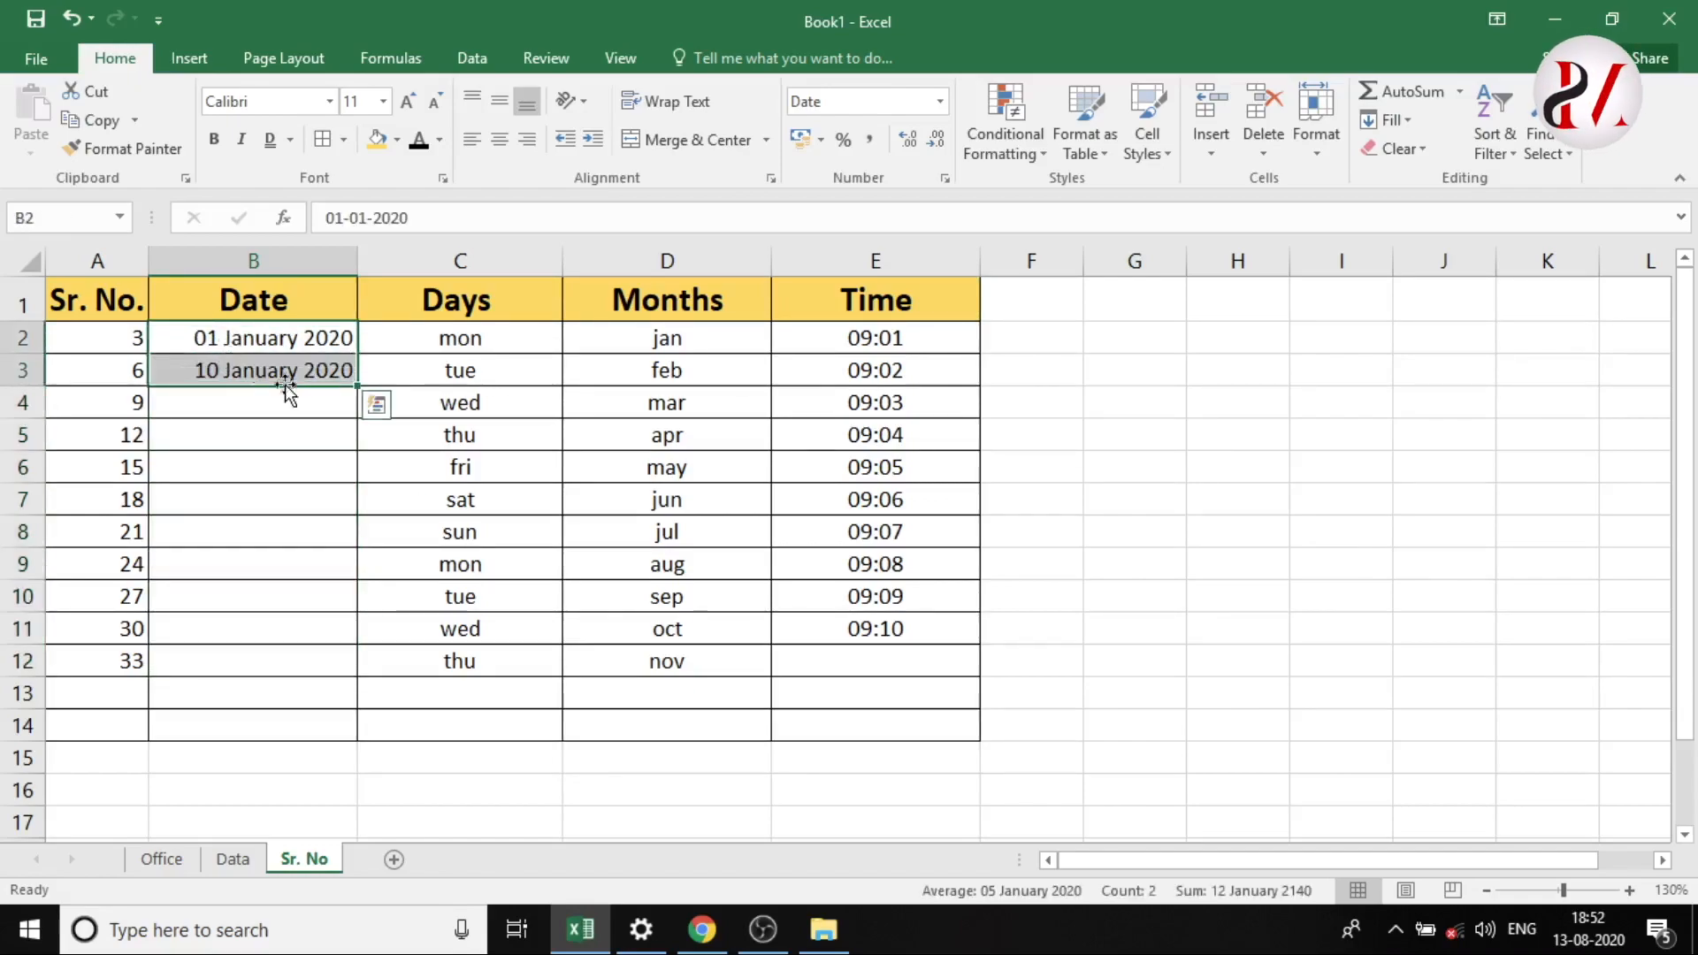
left_click_drag(360, 387, 356, 668)
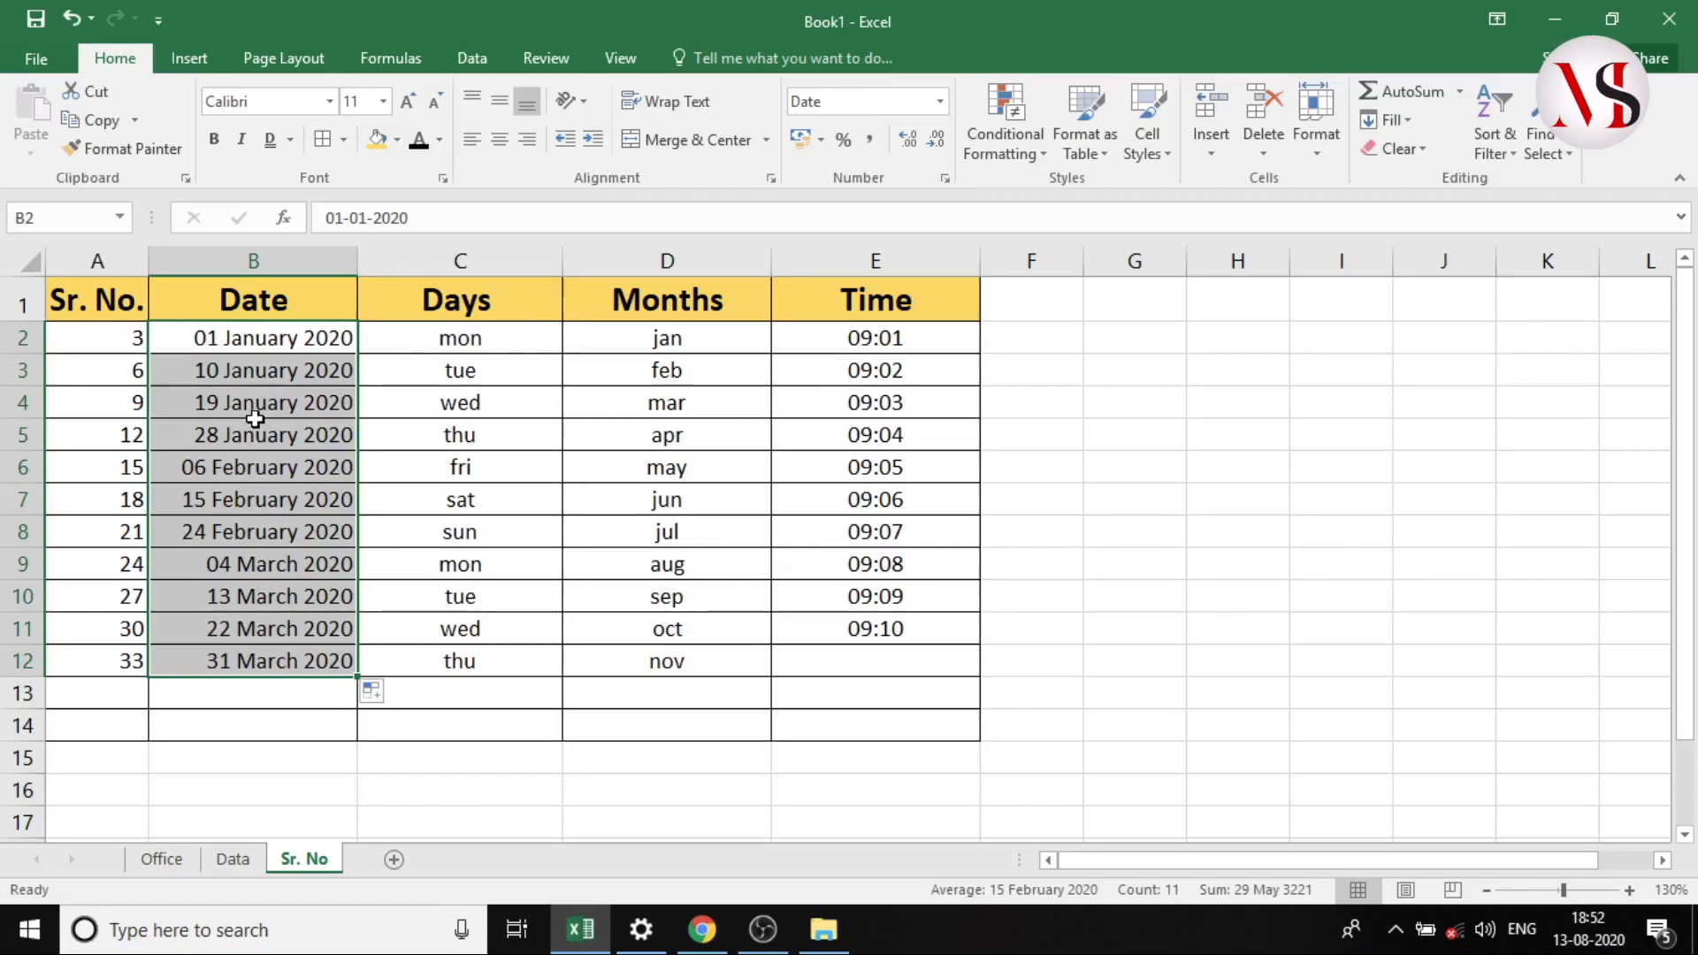
- Clear B3:B12 and refill it from B2 with the Series command, using type Date, date unit Day and step value 9
left_click_drag(250, 370, 276, 652)
key("Delete")
left_click(278, 341)
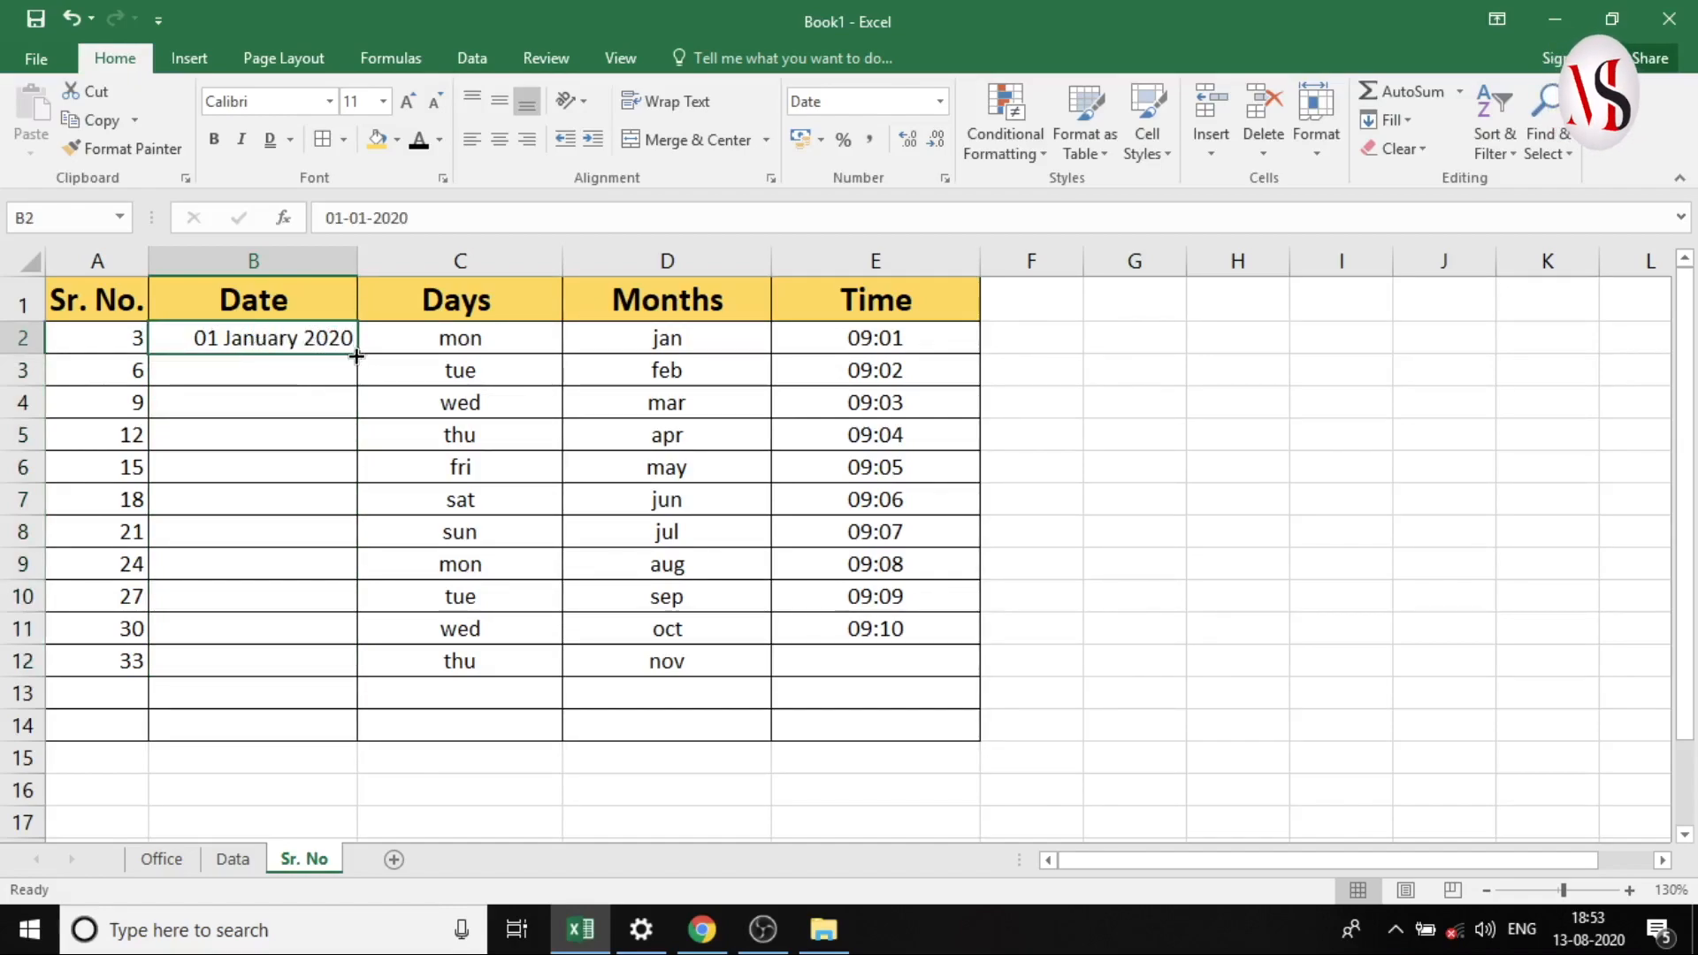
left_click_drag(356, 355, 349, 674)
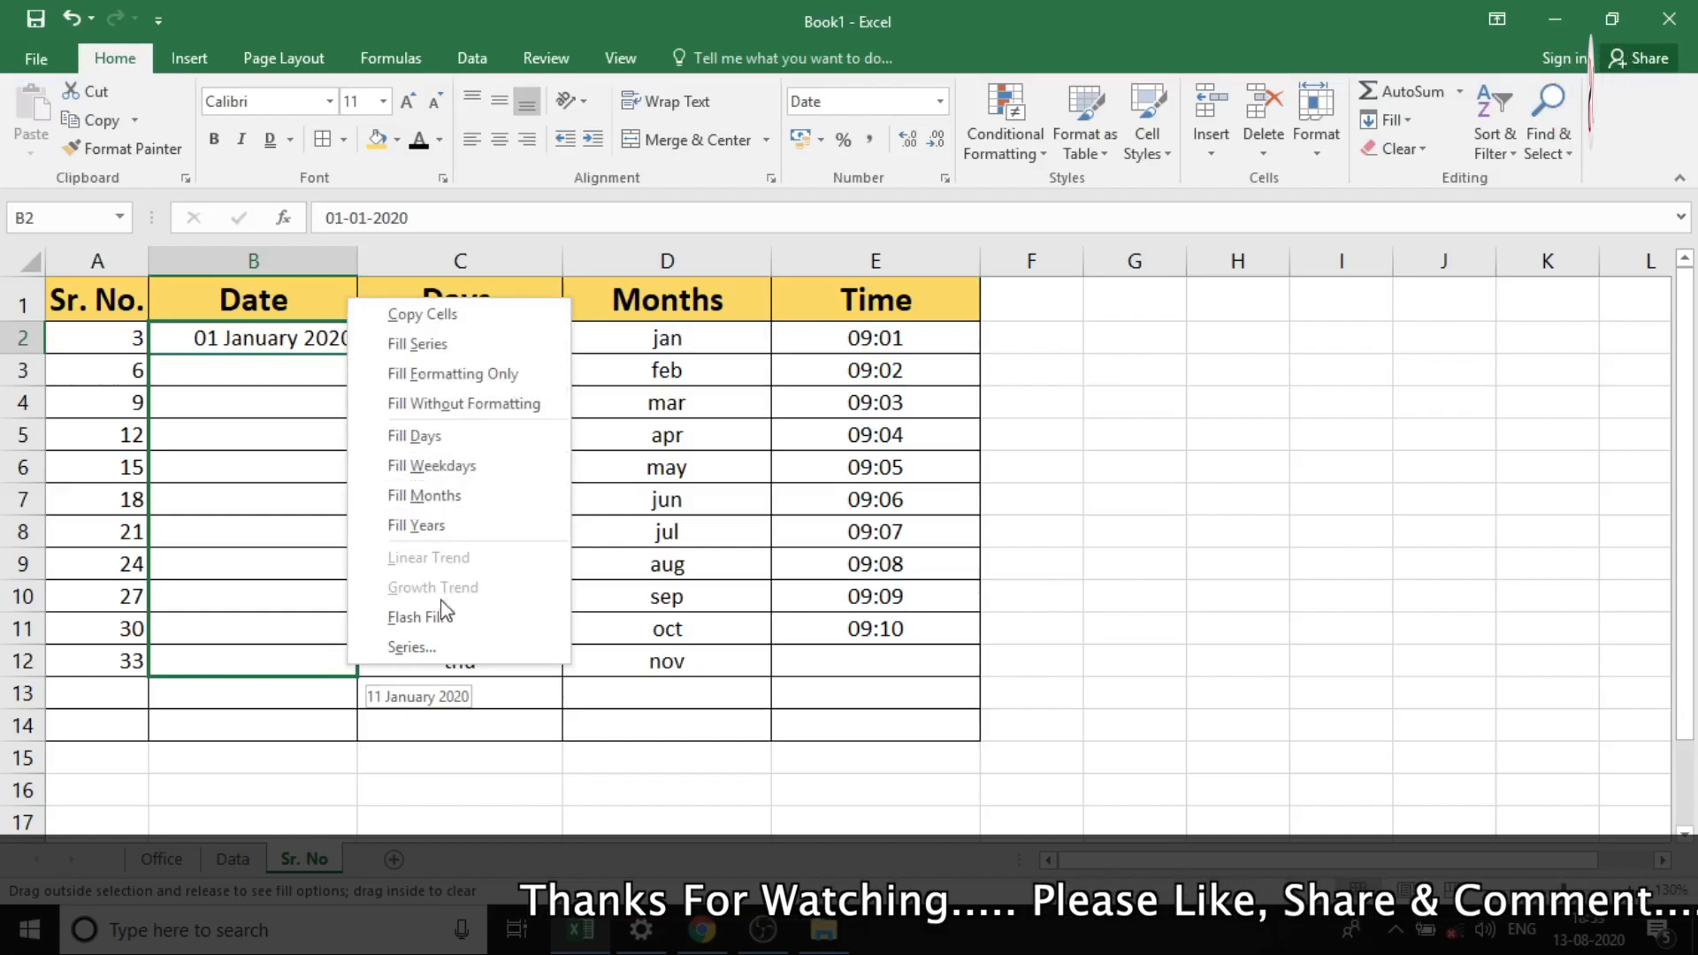
left_click(409, 648)
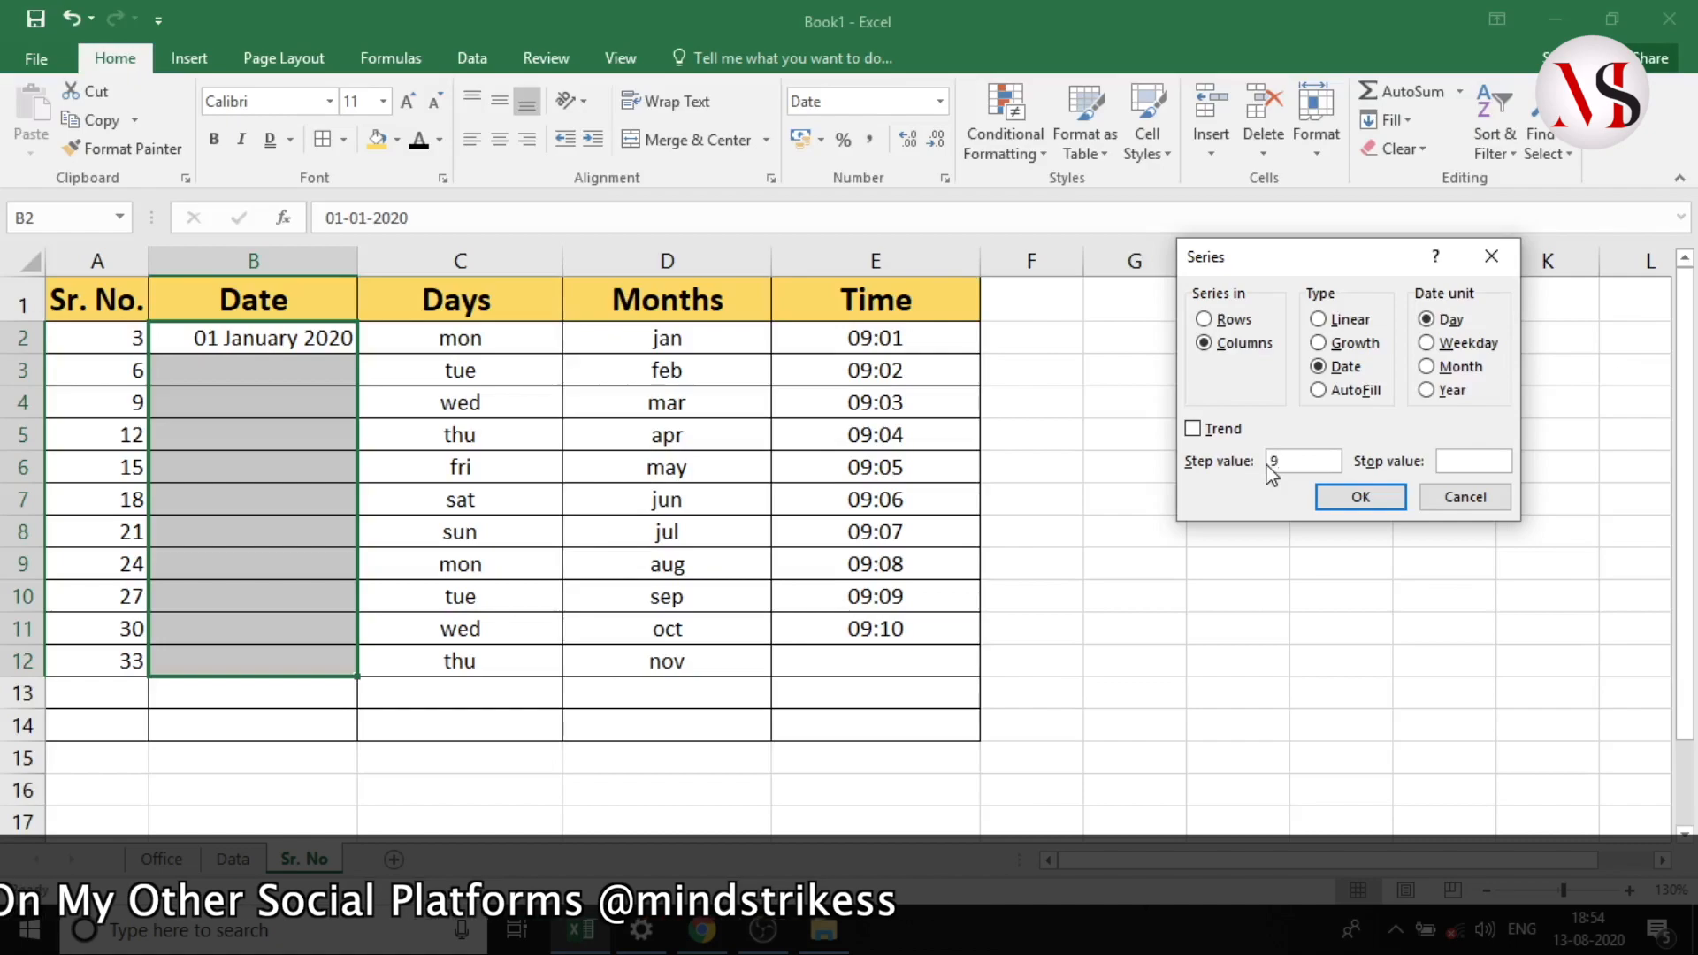
left_click(1356, 498)
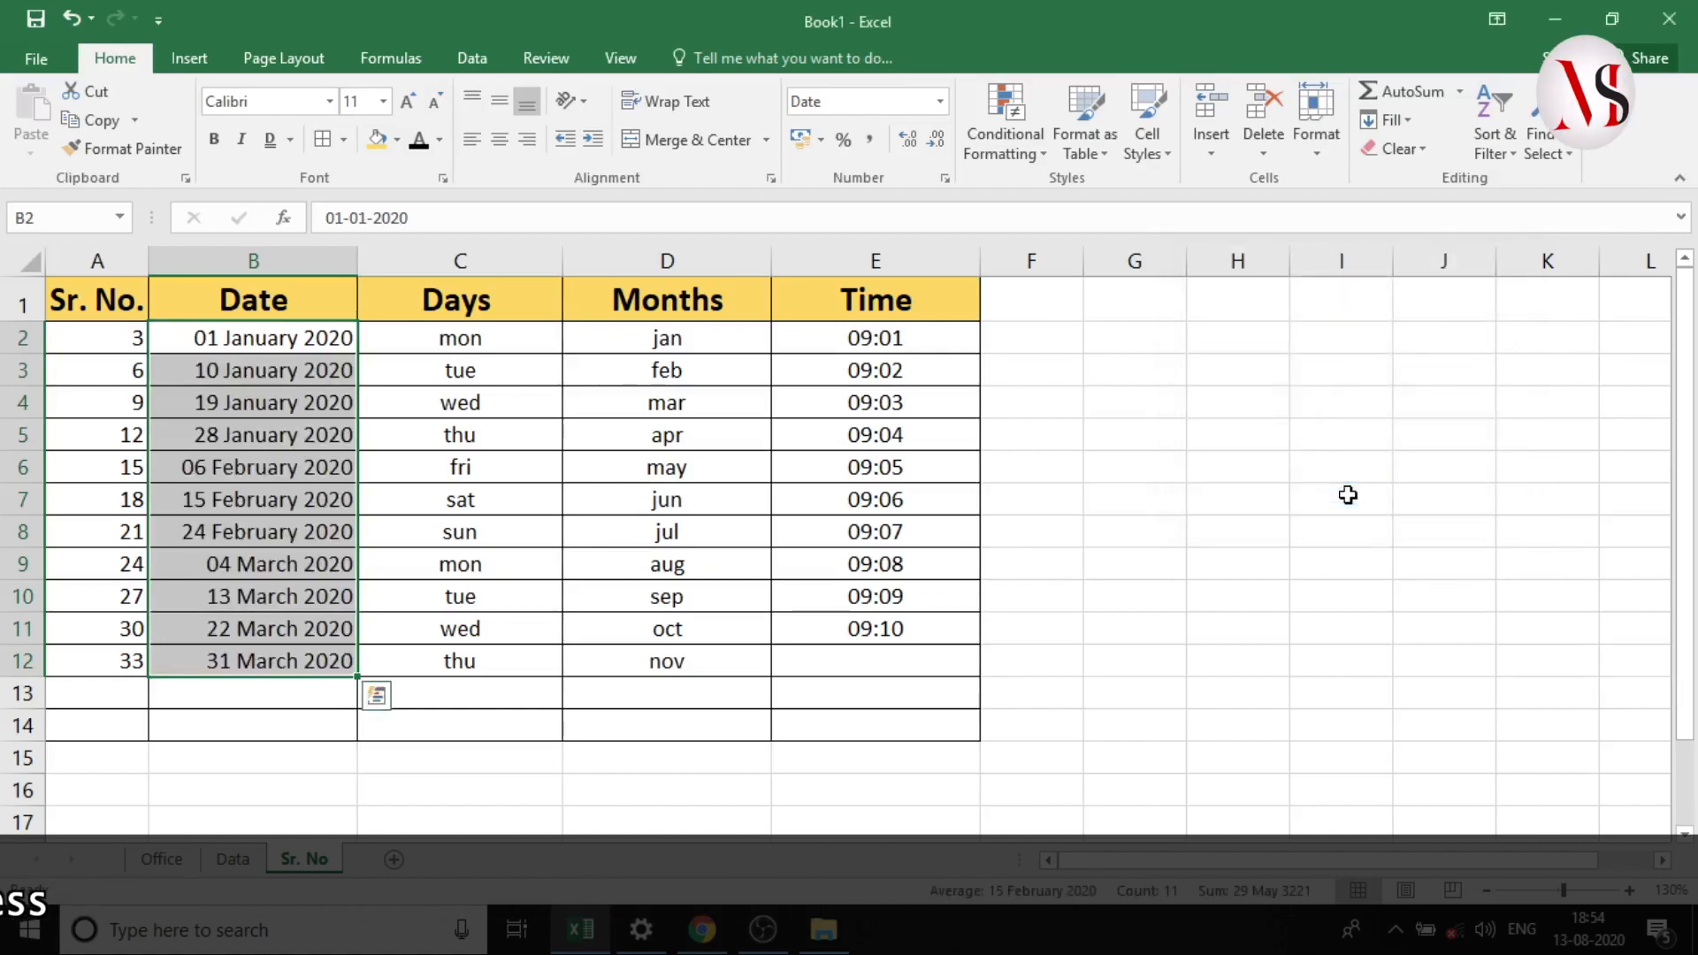